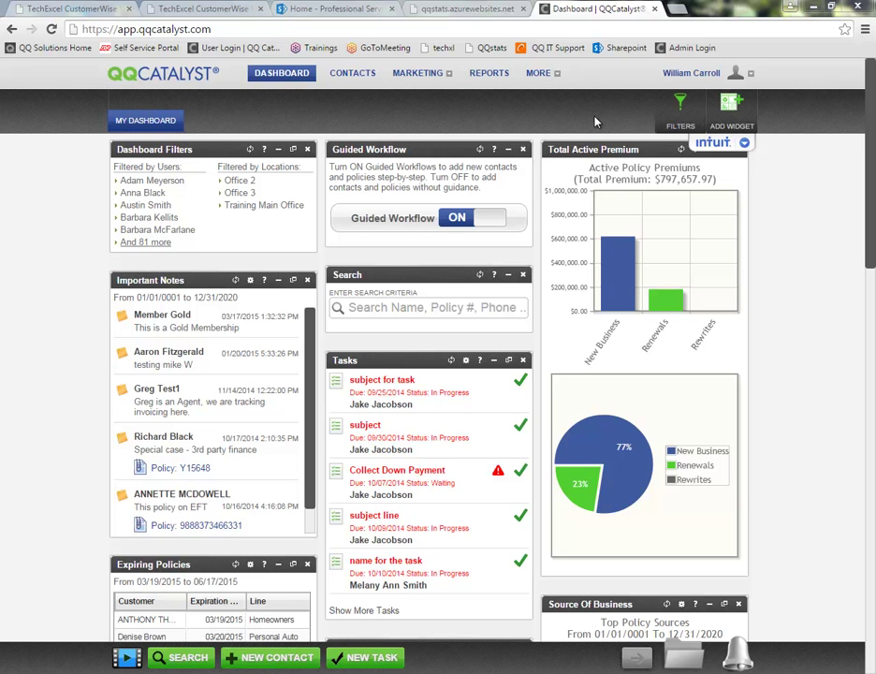
Open the dashboard's MORE menu to show Downloads, Import Contacts and Commission Central
click(538, 74)
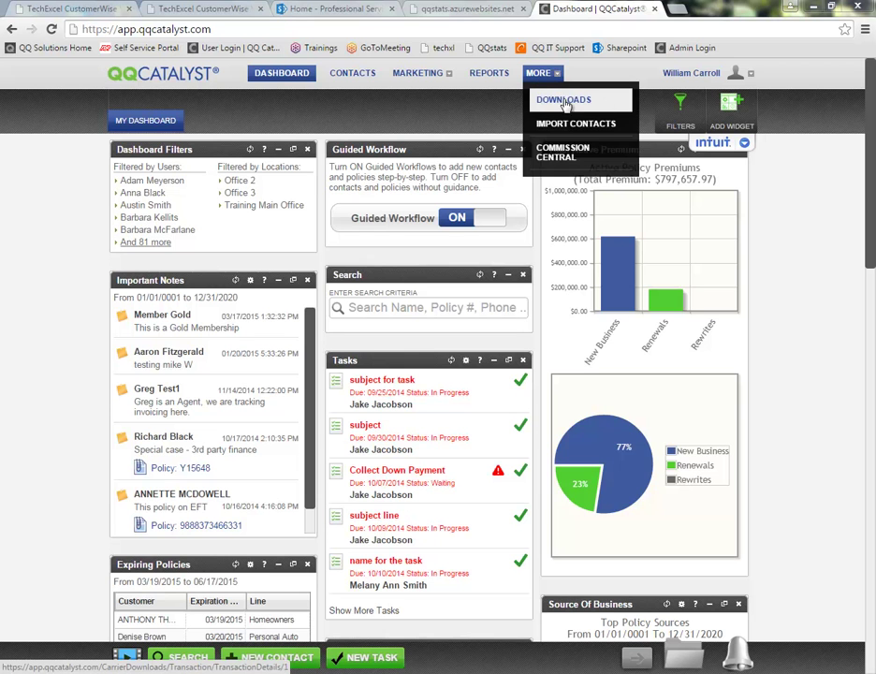
Go to MORE > Downloads and highlight the Scheduled Downloads and Recent Activity lines
click(555, 107)
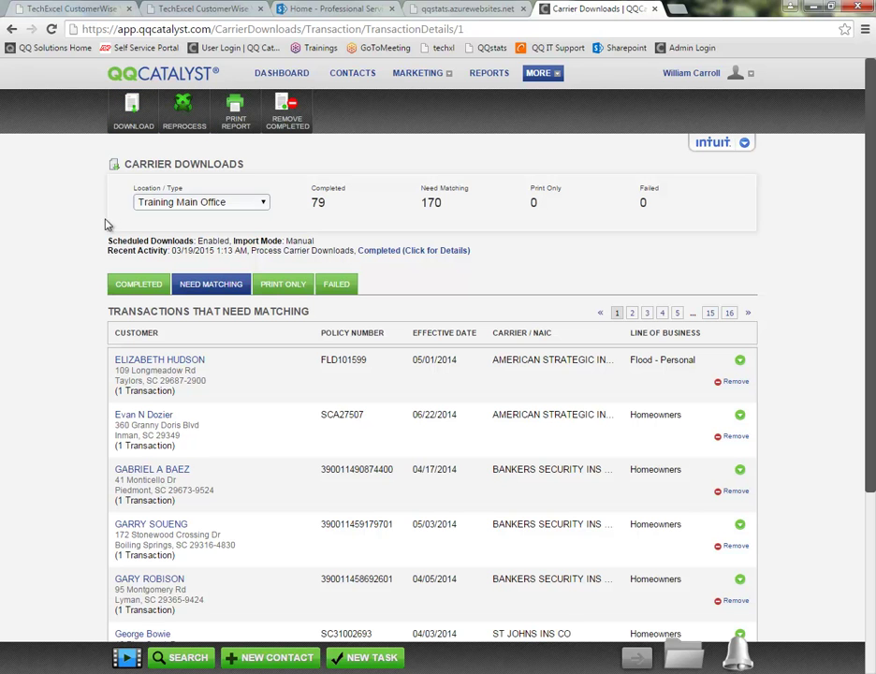
drag(106, 240, 229, 239)
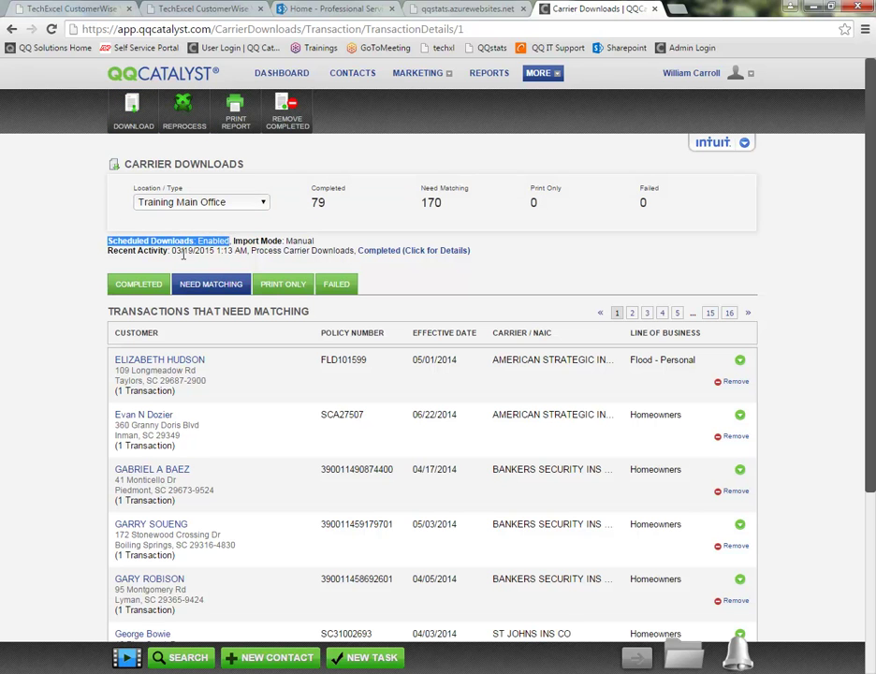
drag(108, 250, 249, 252)
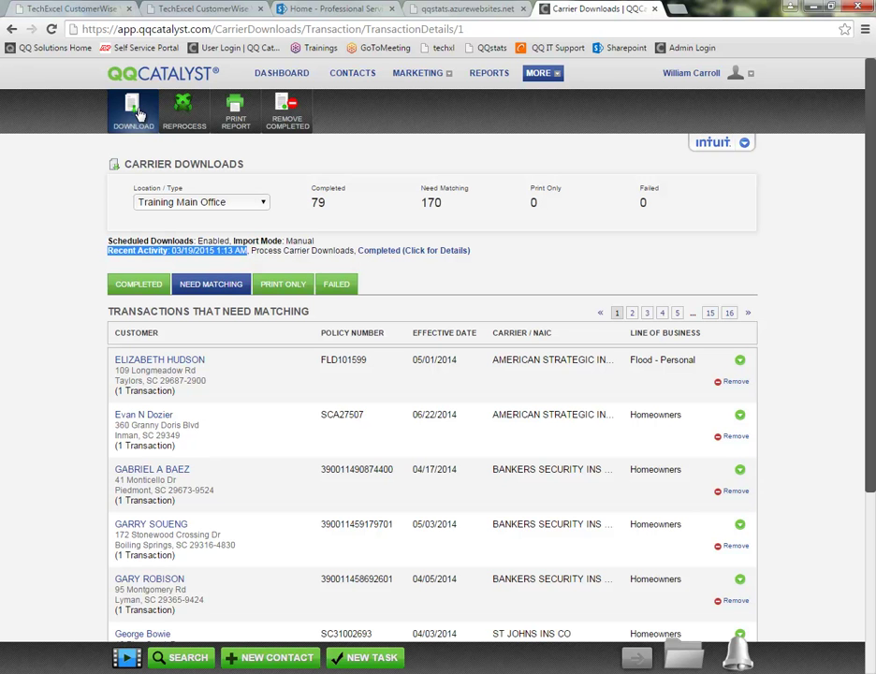
click(136, 112)
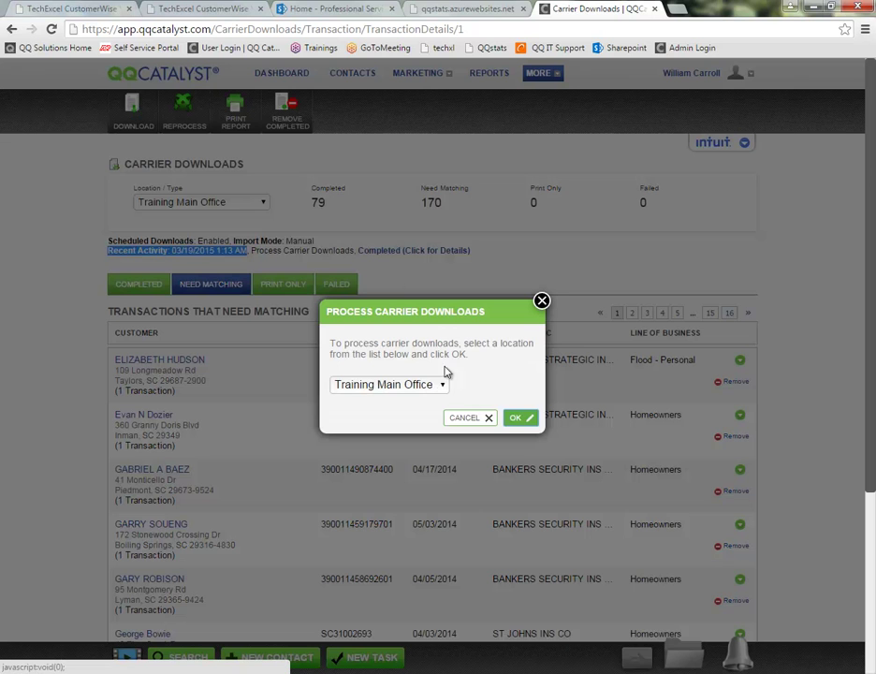
click(442, 384)
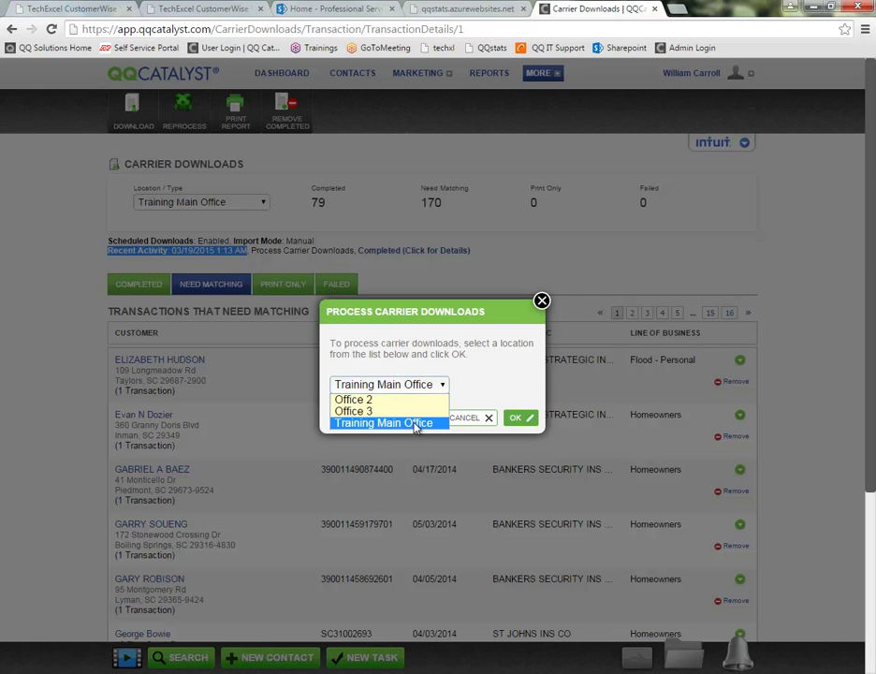
click(374, 423)
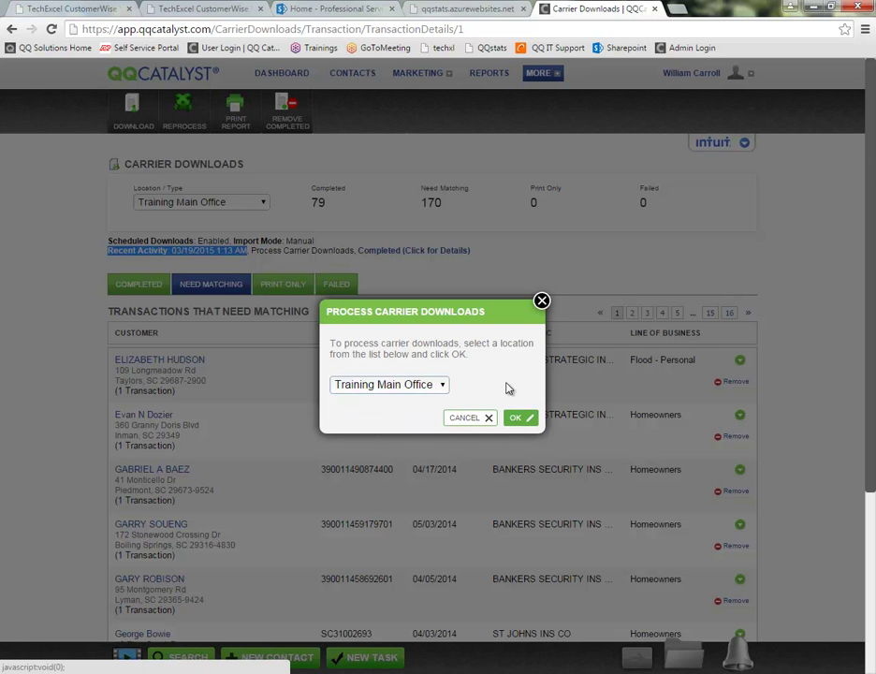
click(542, 301)
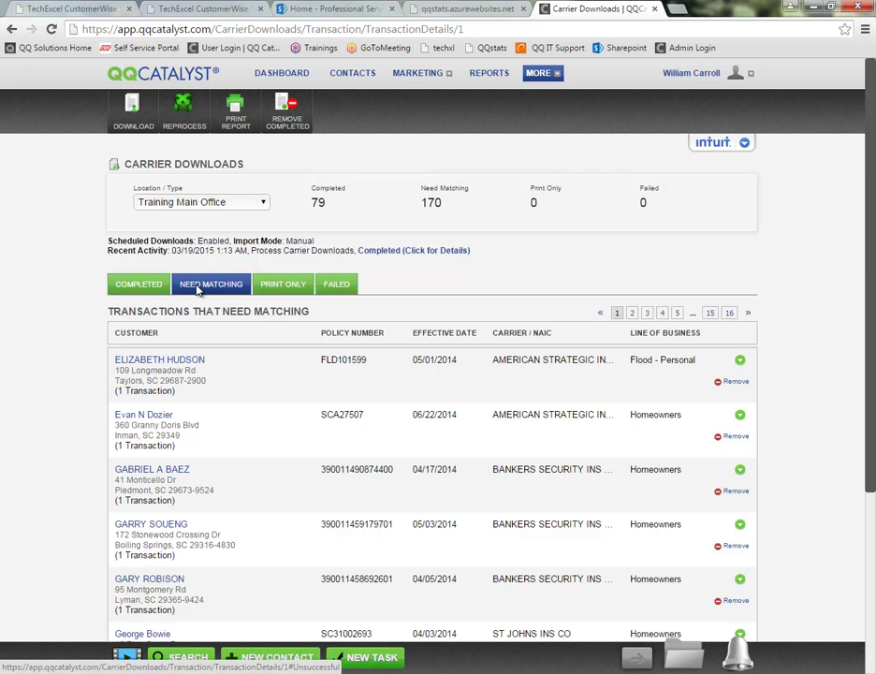
click(188, 116)
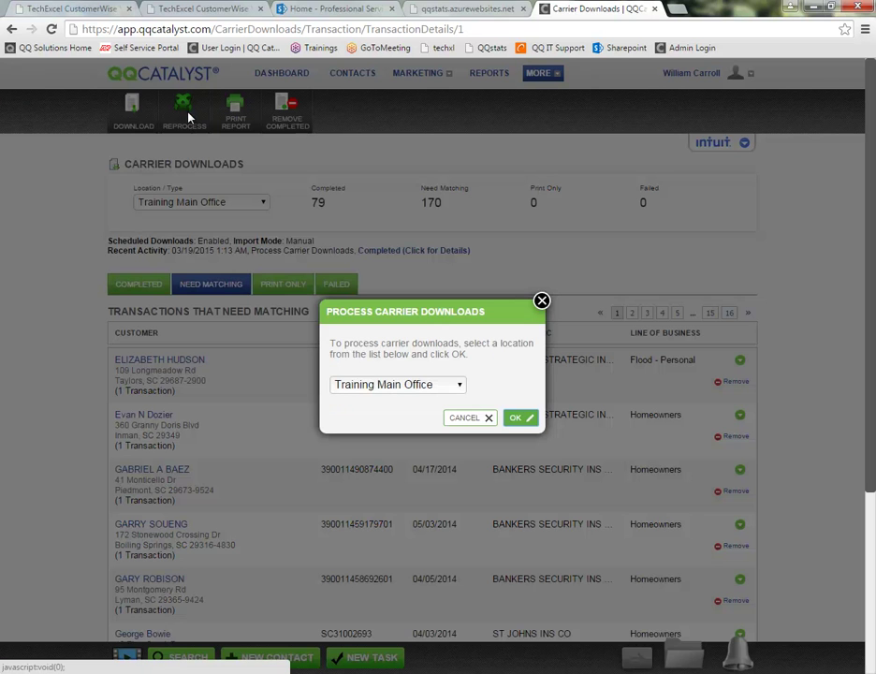
click(458, 384)
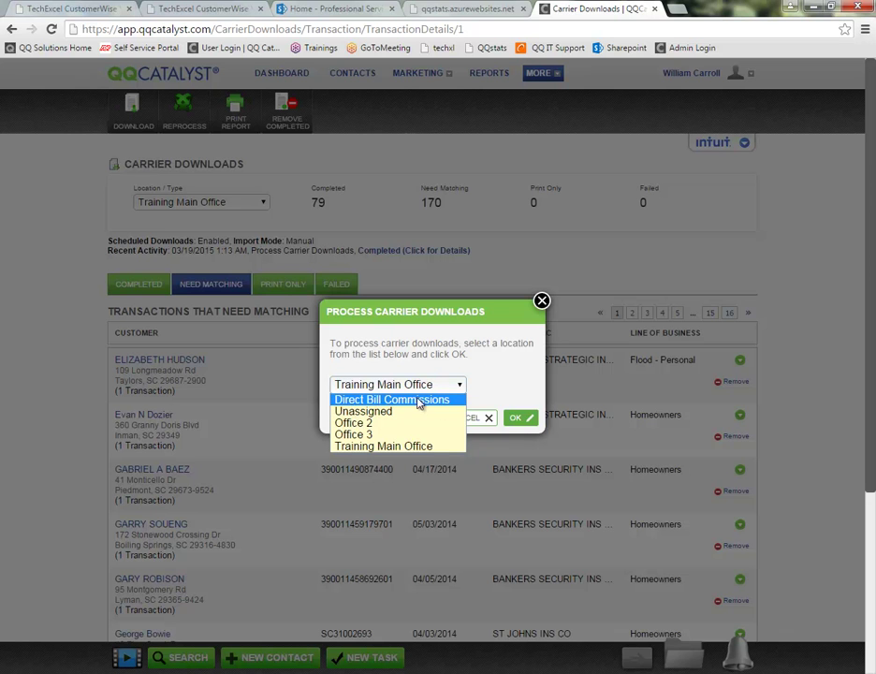
click(497, 339)
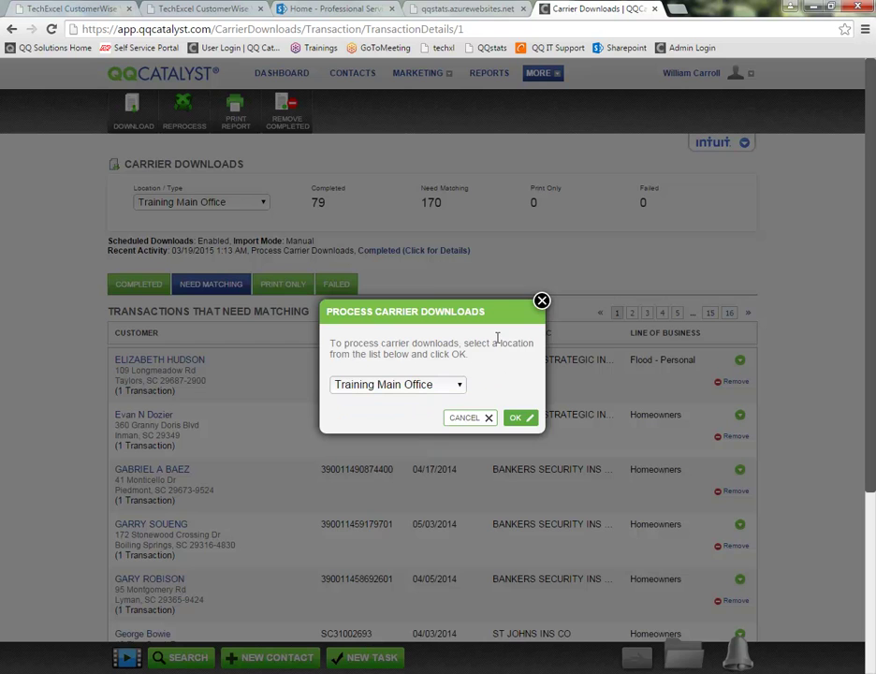
click(481, 421)
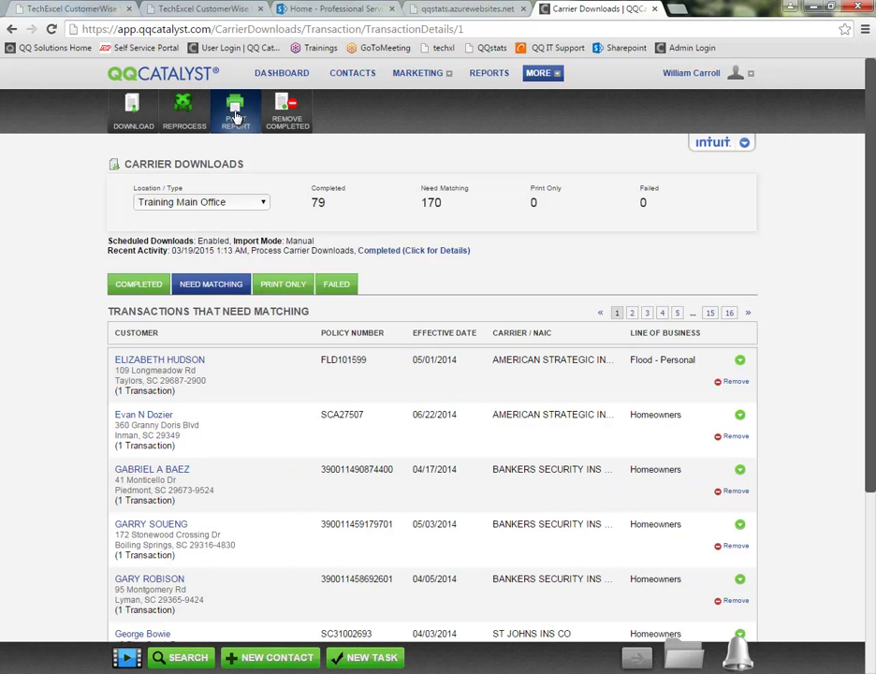
Open Print Report and limit the report statuses to Completed and Need Matching
click(232, 121)
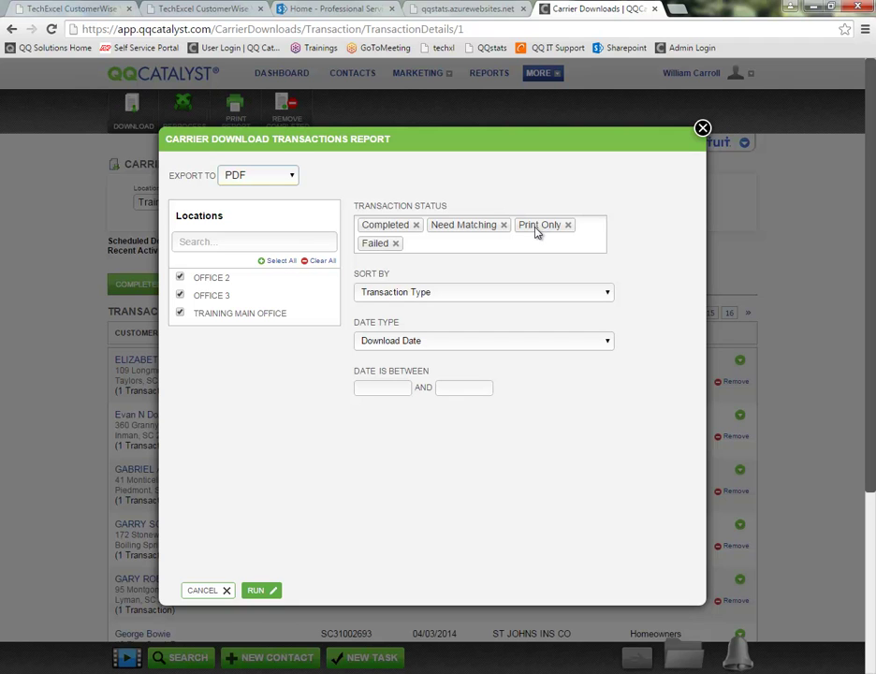
click(394, 243)
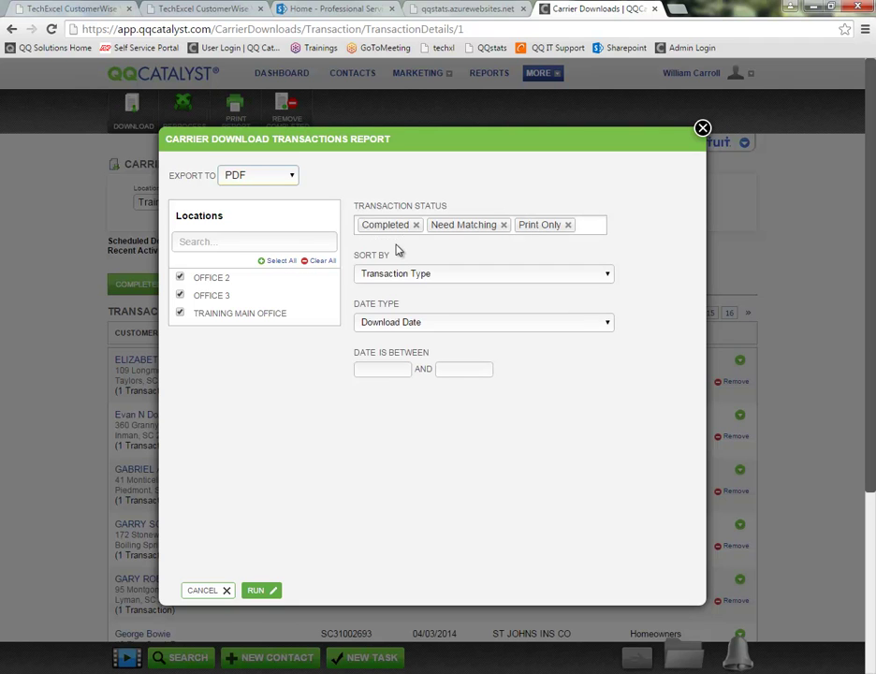
click(567, 226)
click(567, 225)
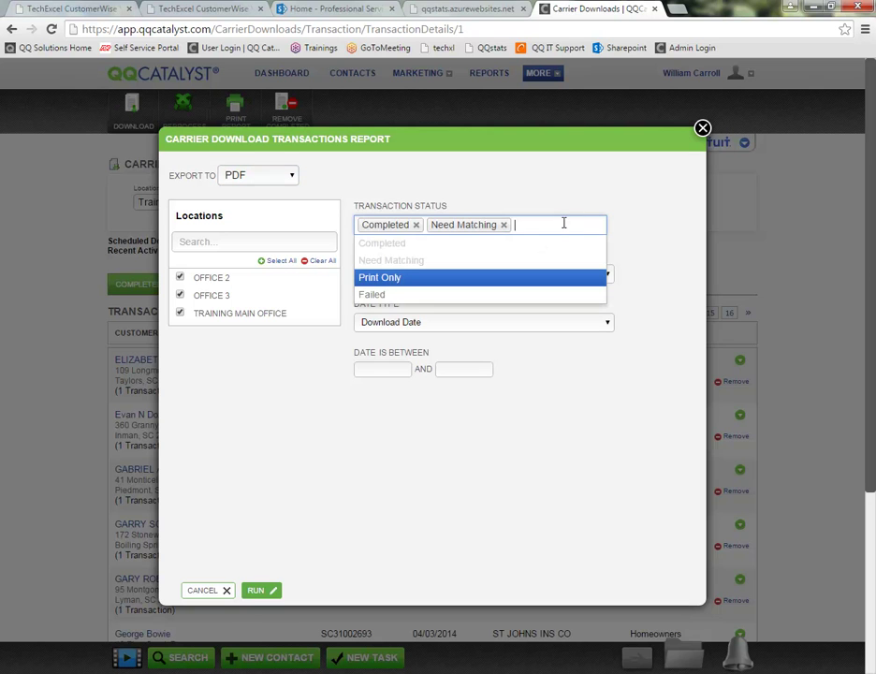
click(394, 281)
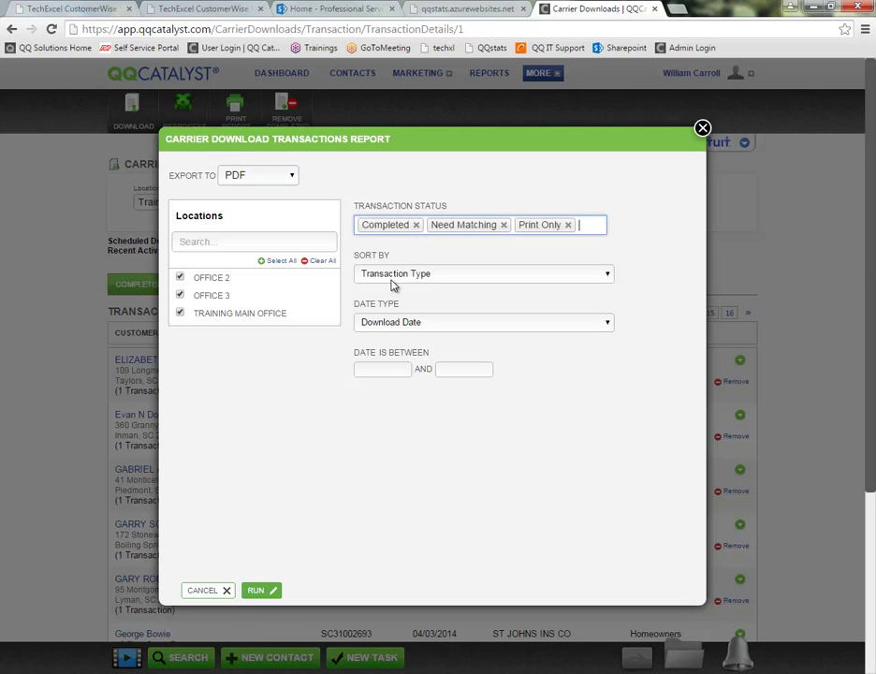
click(503, 225)
click(481, 224)
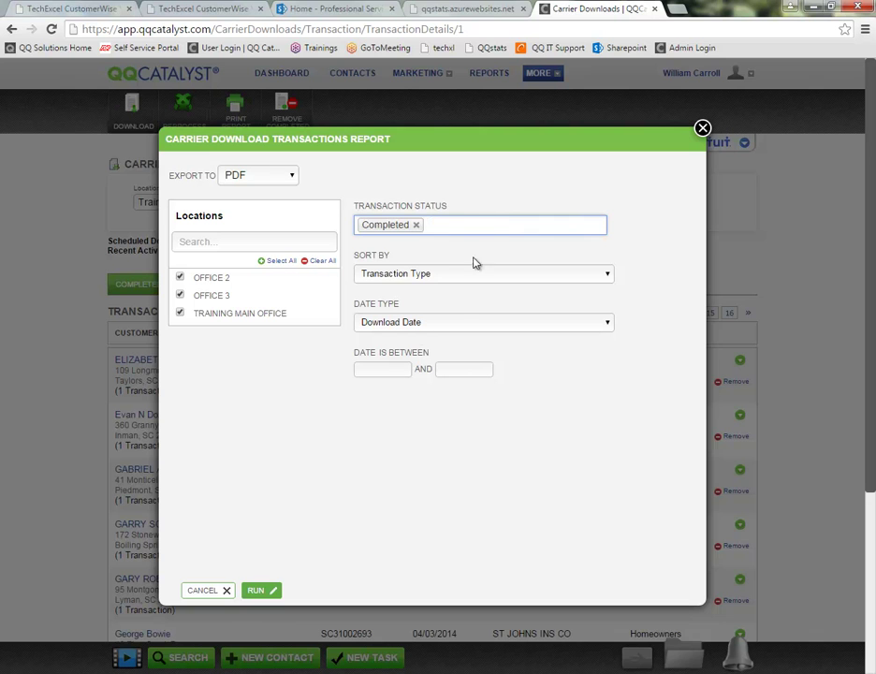
click(461, 221)
click(404, 262)
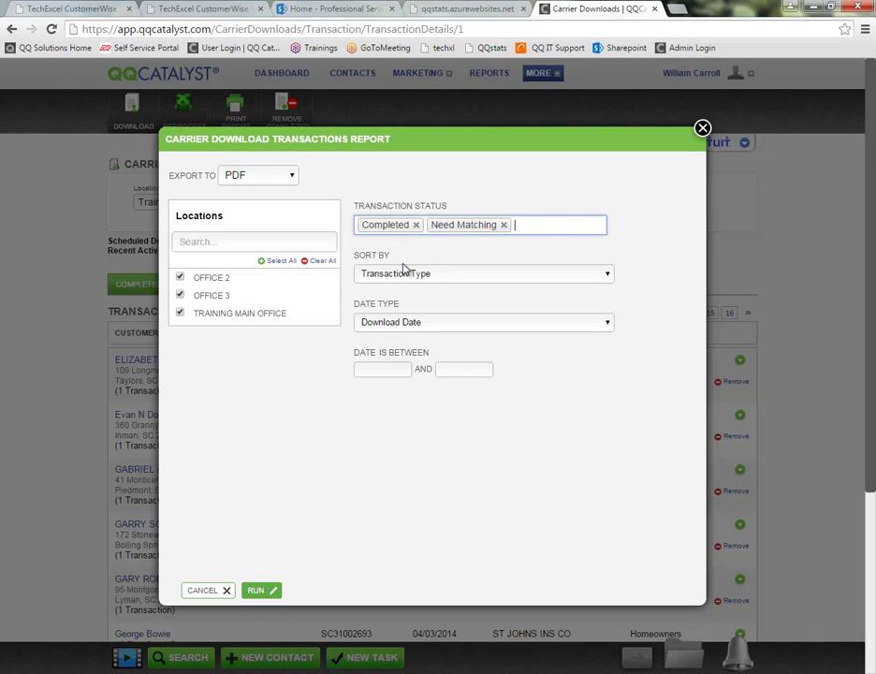
click(426, 278)
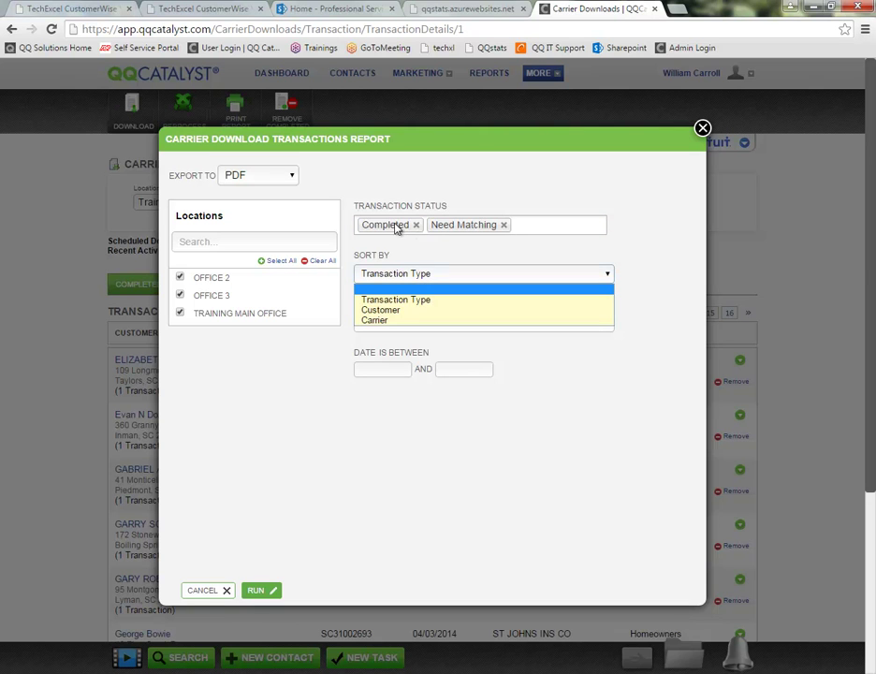
Sort the report by Transaction Type and check the Date Type choices
click(399, 300)
click(392, 322)
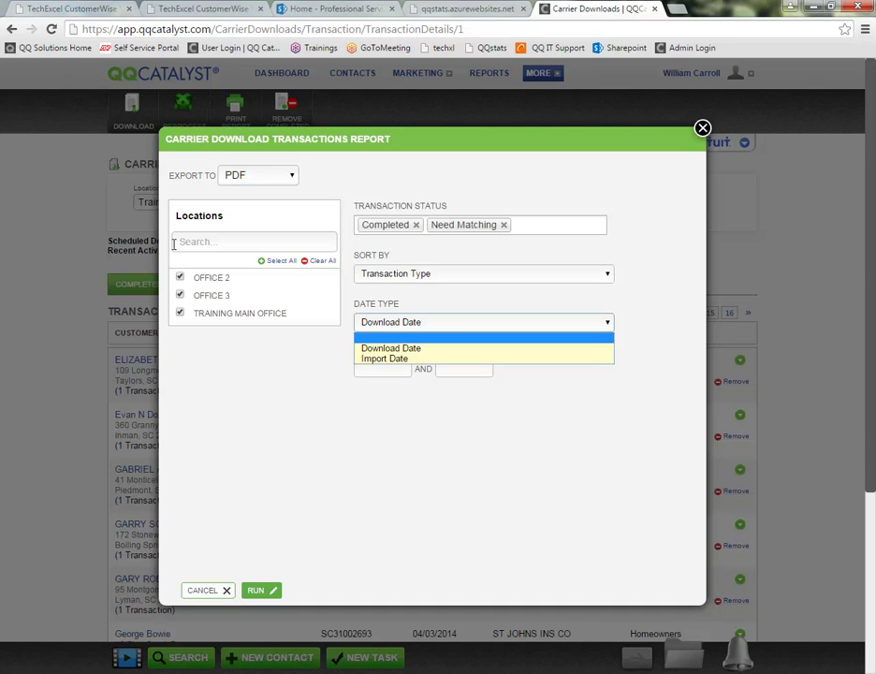
Keep Download Date and set the report range from 03/01/1996 to 03/31/2015
click(395, 361)
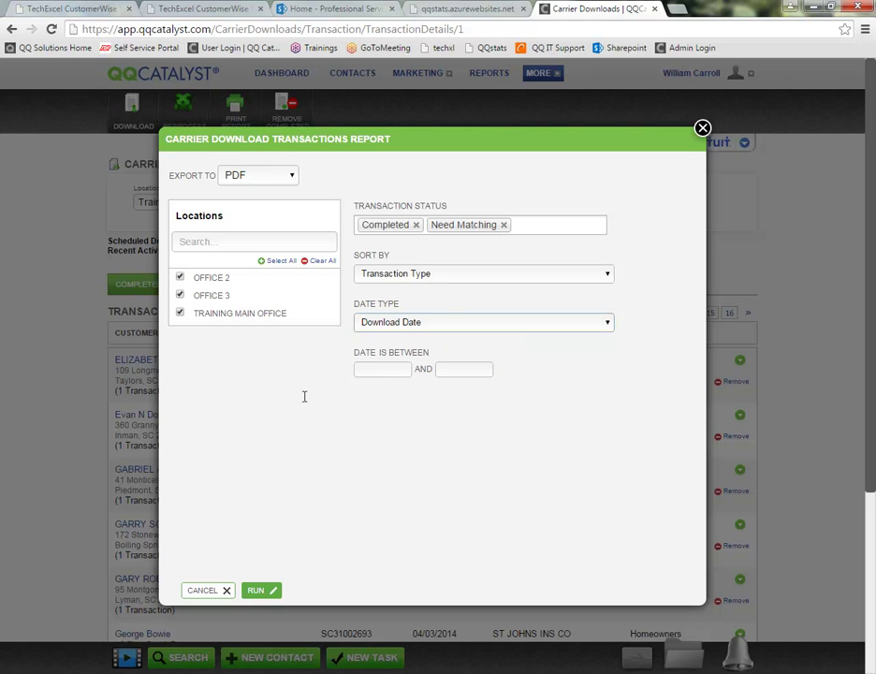
click(385, 369)
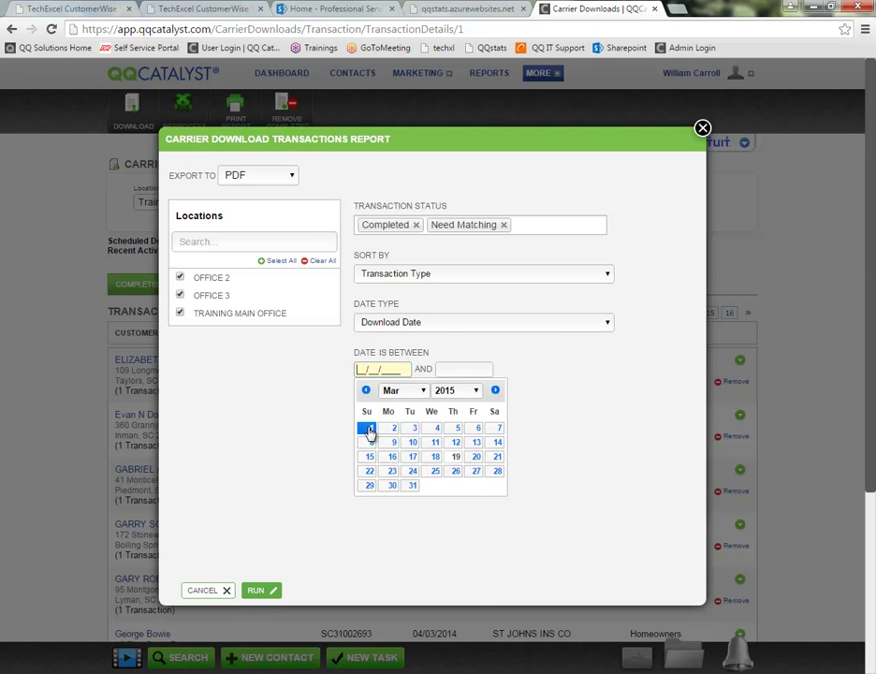
click(471, 390)
click(447, 405)
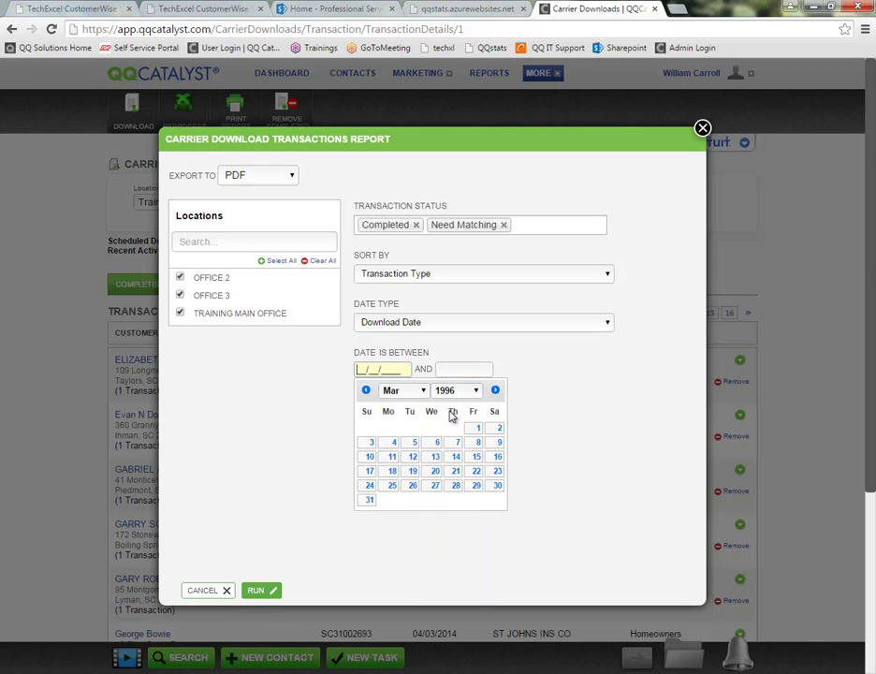
click(471, 427)
click(450, 371)
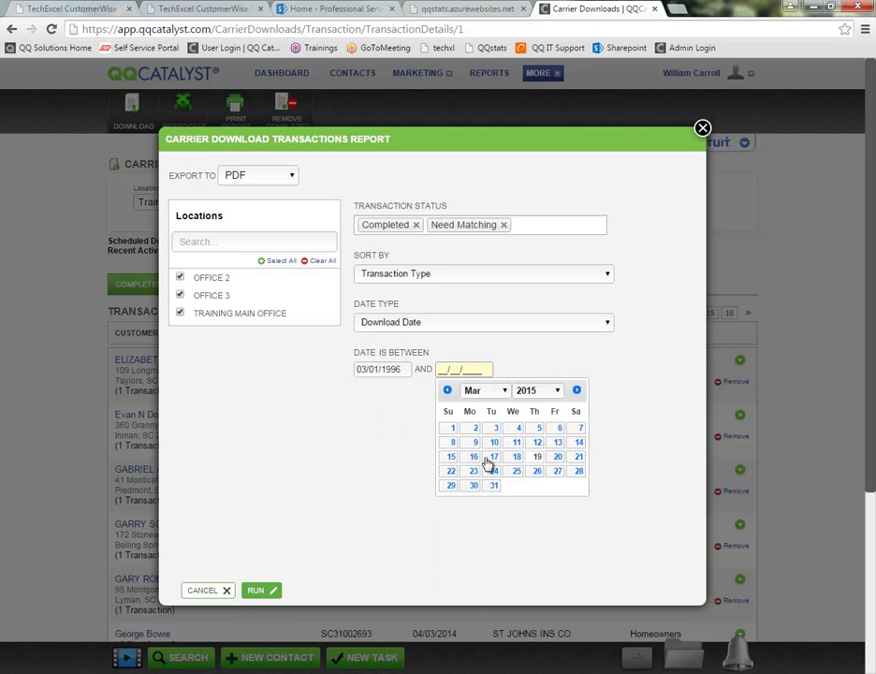
click(496, 487)
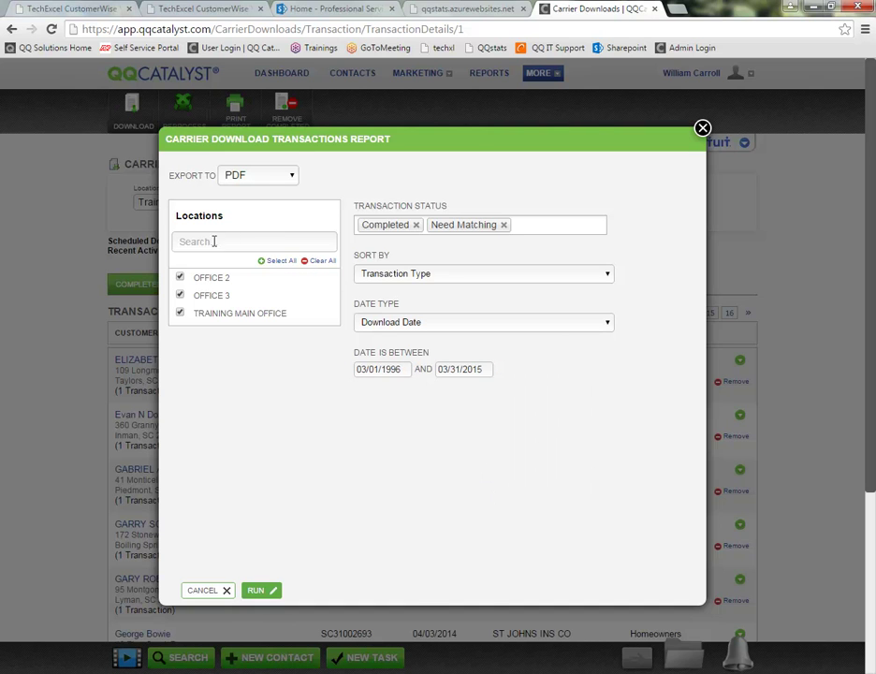
Restrict the report to Training Main Office by clearing Office 2 and Office 3, keeping PDF export
click(180, 312)
click(182, 312)
click(181, 278)
click(180, 295)
click(236, 180)
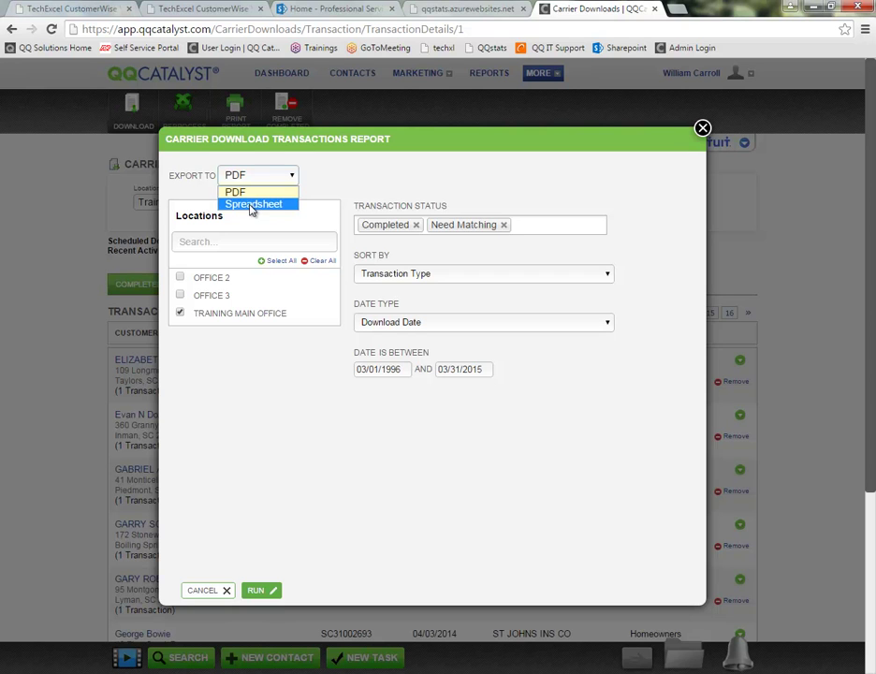
click(235, 423)
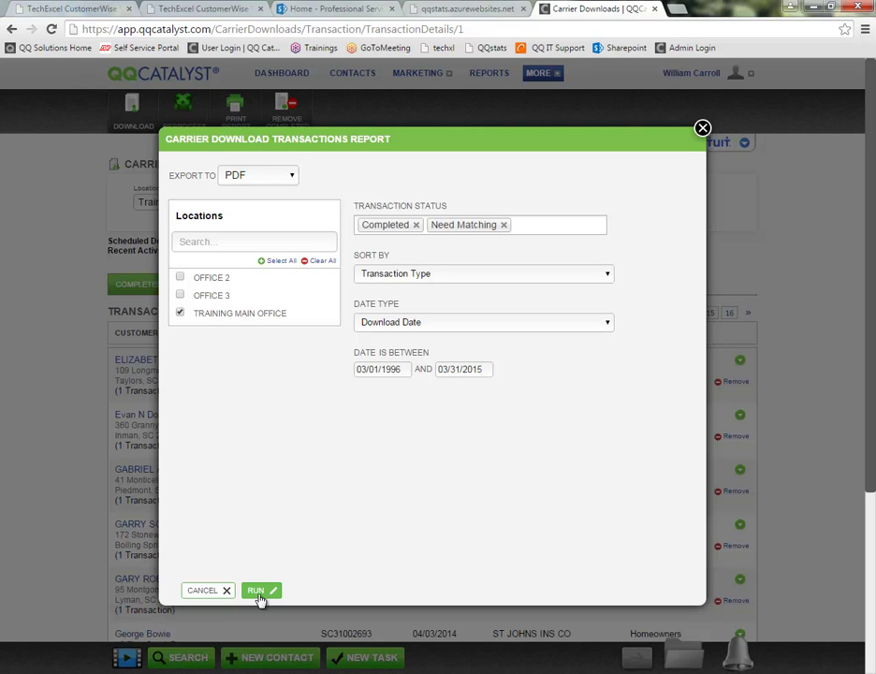
Run the carrier download transactions report and view the resulting Download Report PDF
click(259, 591)
click(865, 31)
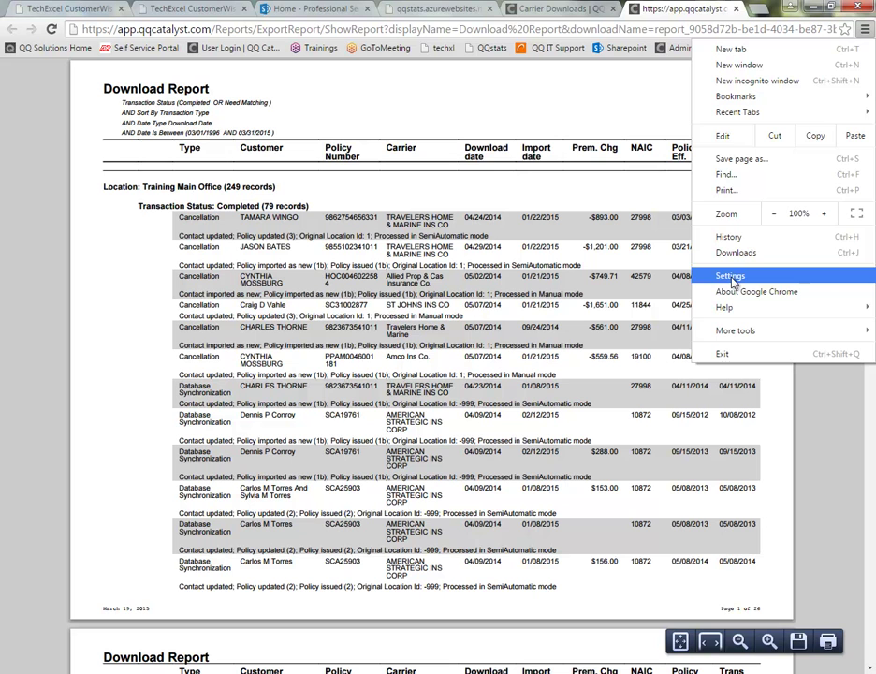
click(515, 187)
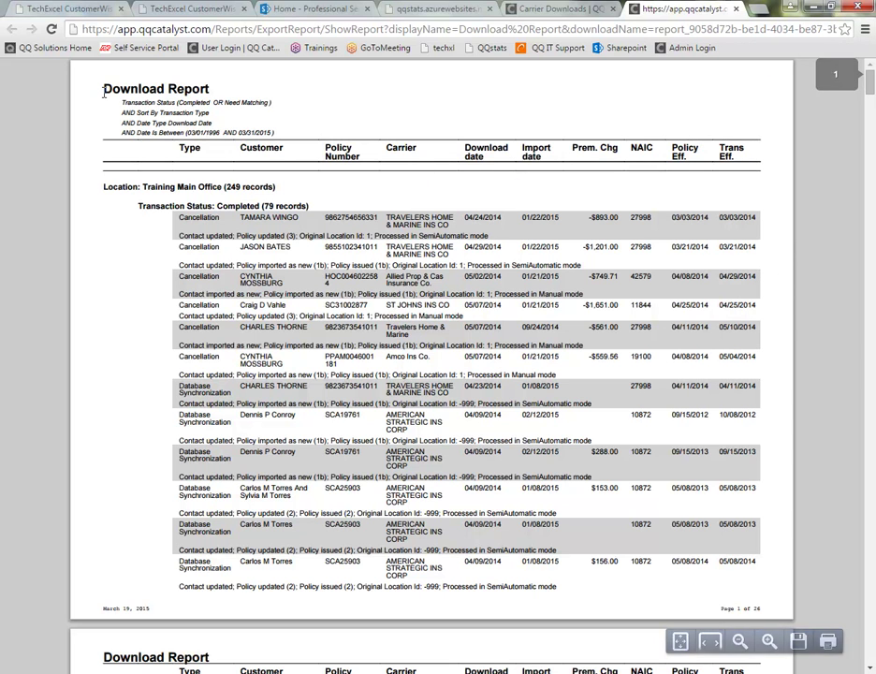
drag(108, 95, 285, 135)
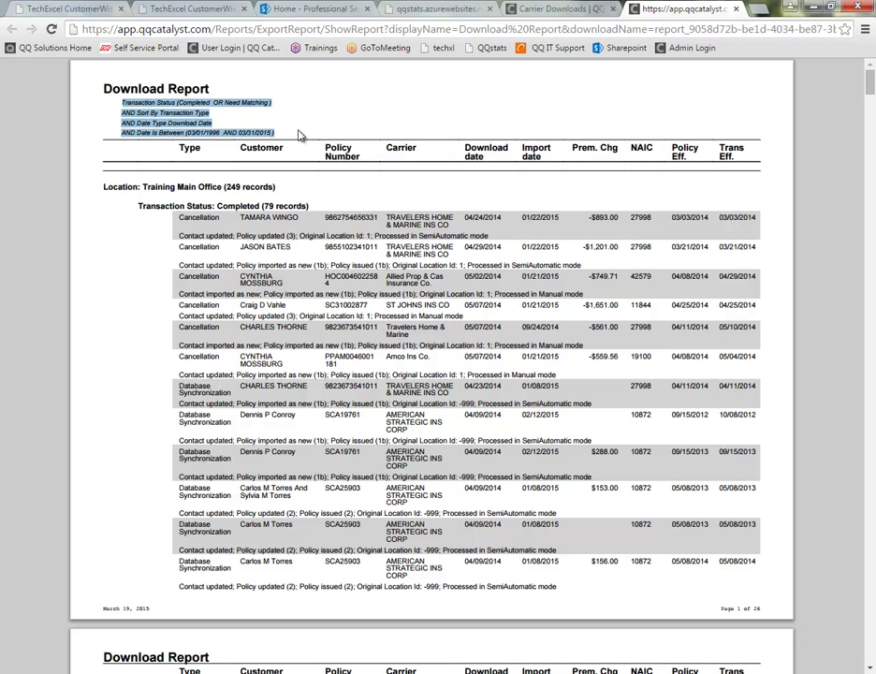
click(296, 134)
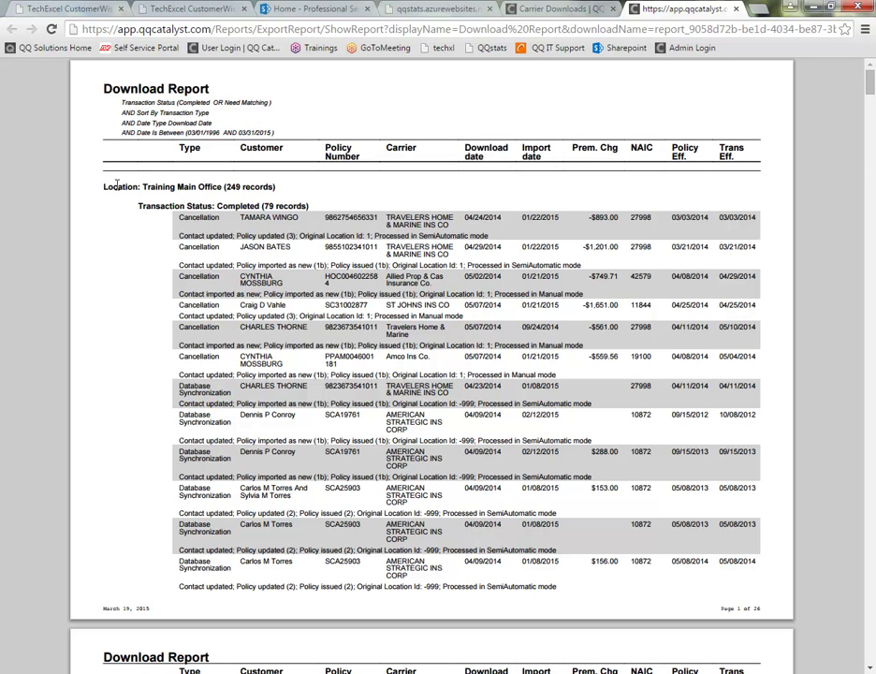
drag(99, 190, 222, 188)
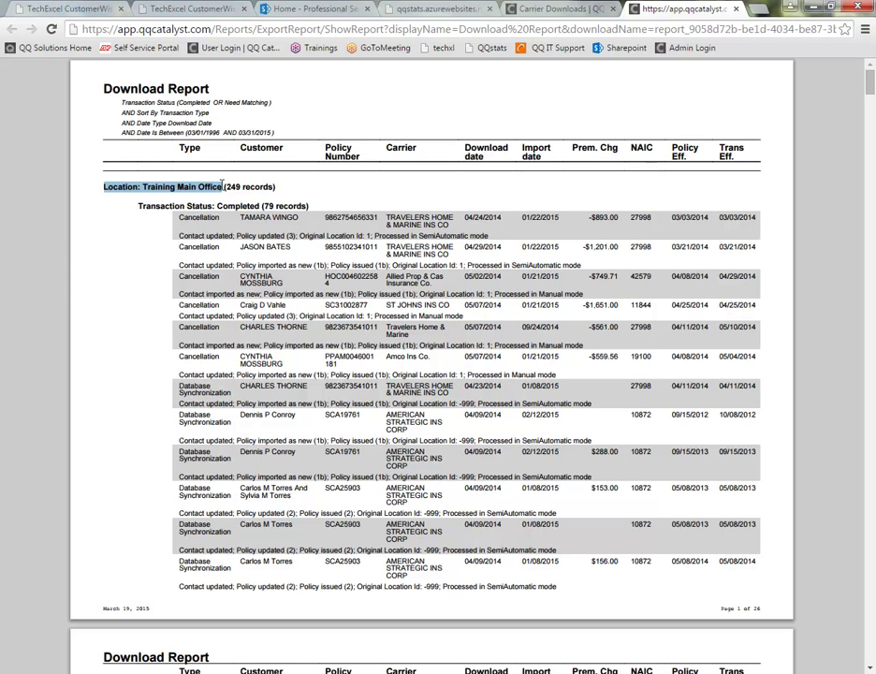
drag(224, 187, 279, 190)
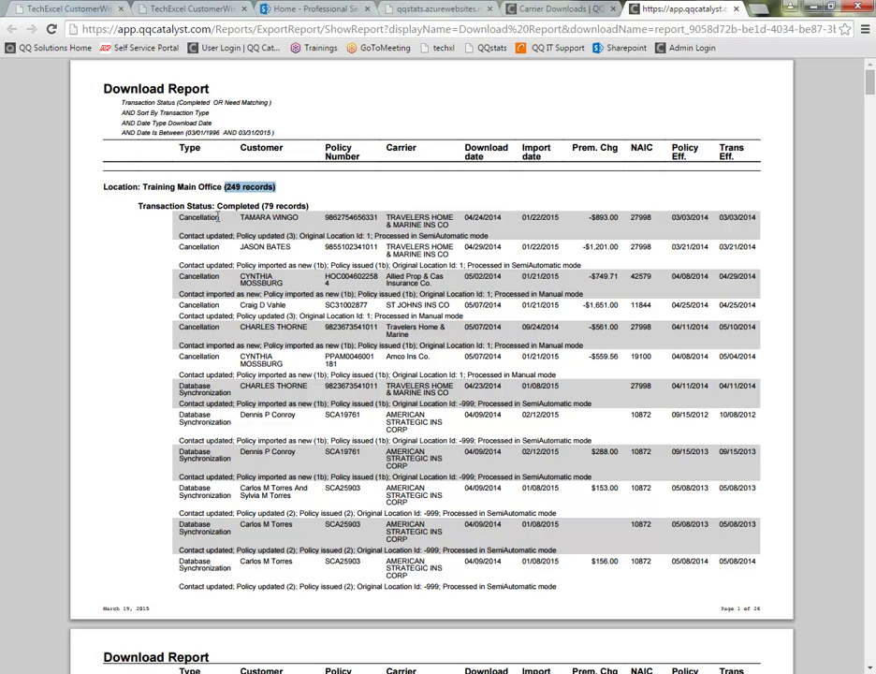
drag(137, 207, 303, 208)
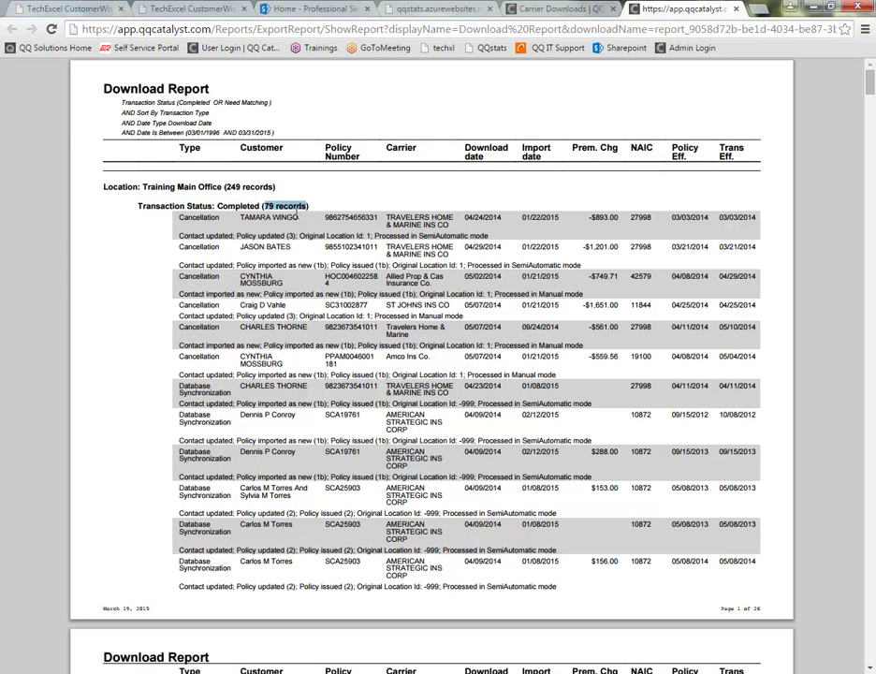
drag(177, 217, 218, 219)
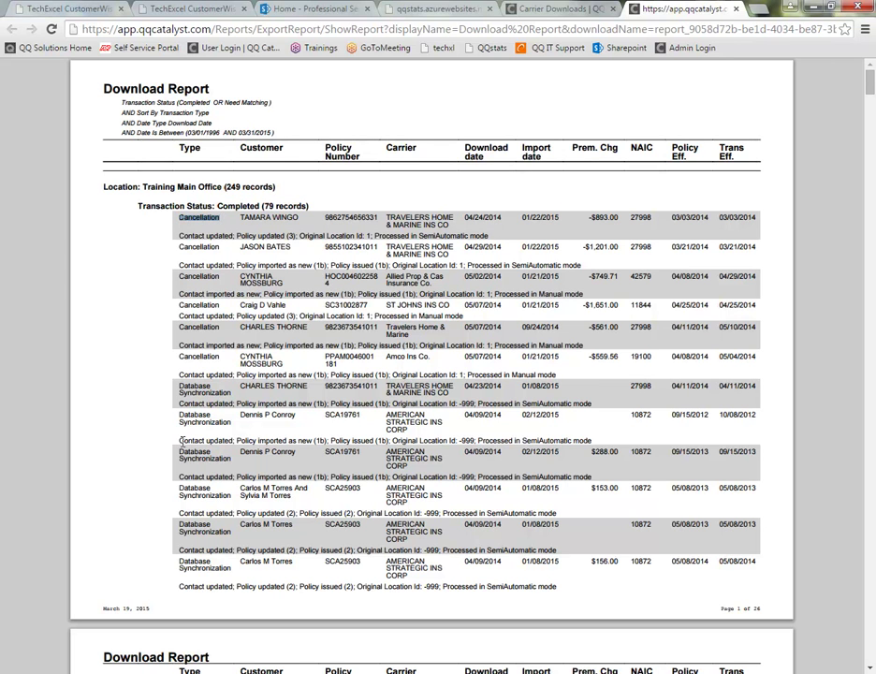
drag(178, 450, 234, 458)
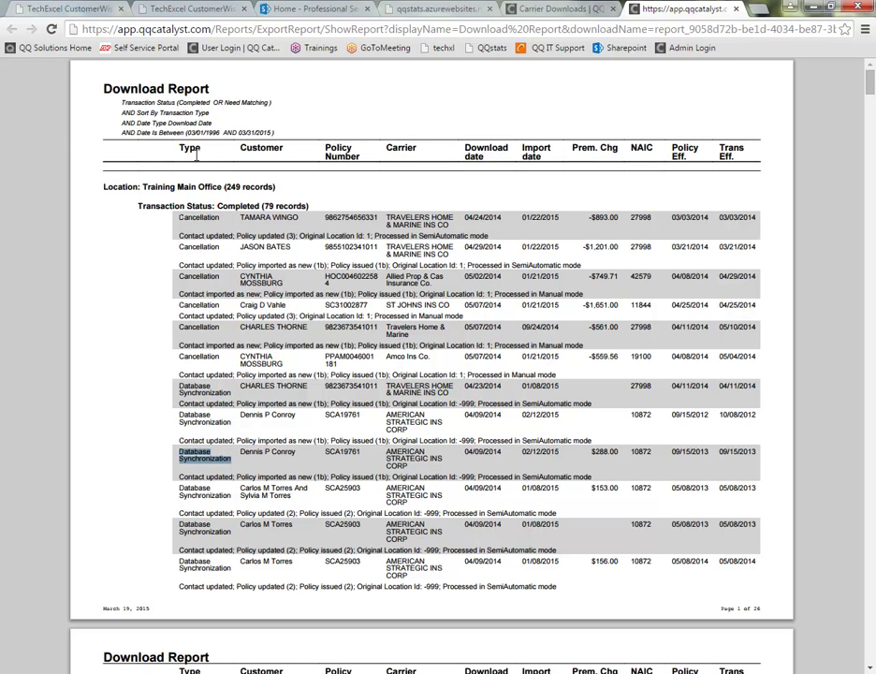
drag(179, 235, 232, 235)
drag(179, 294, 258, 295)
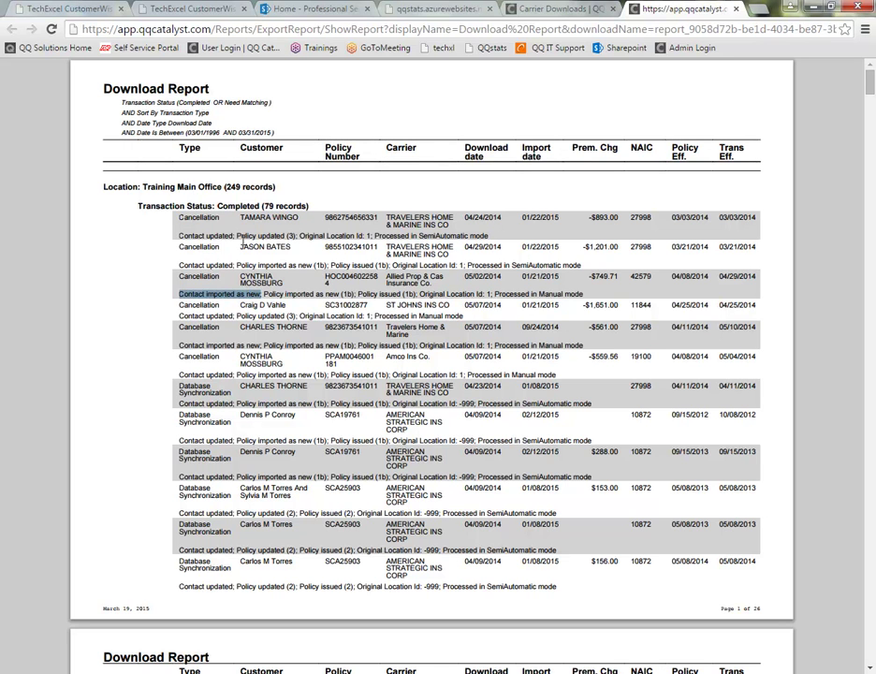
drag(237, 235, 286, 234)
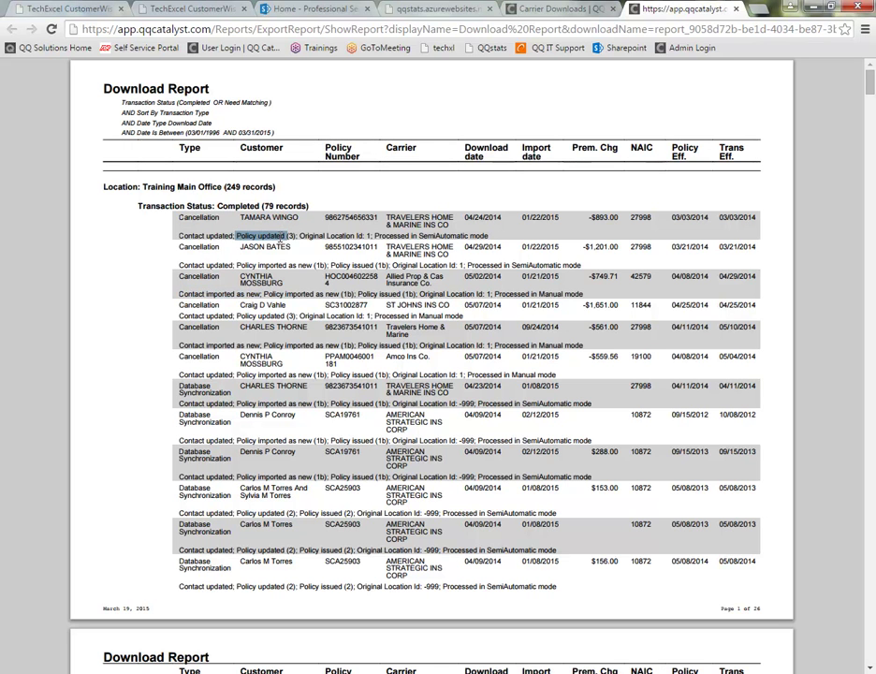
drag(236, 265, 315, 269)
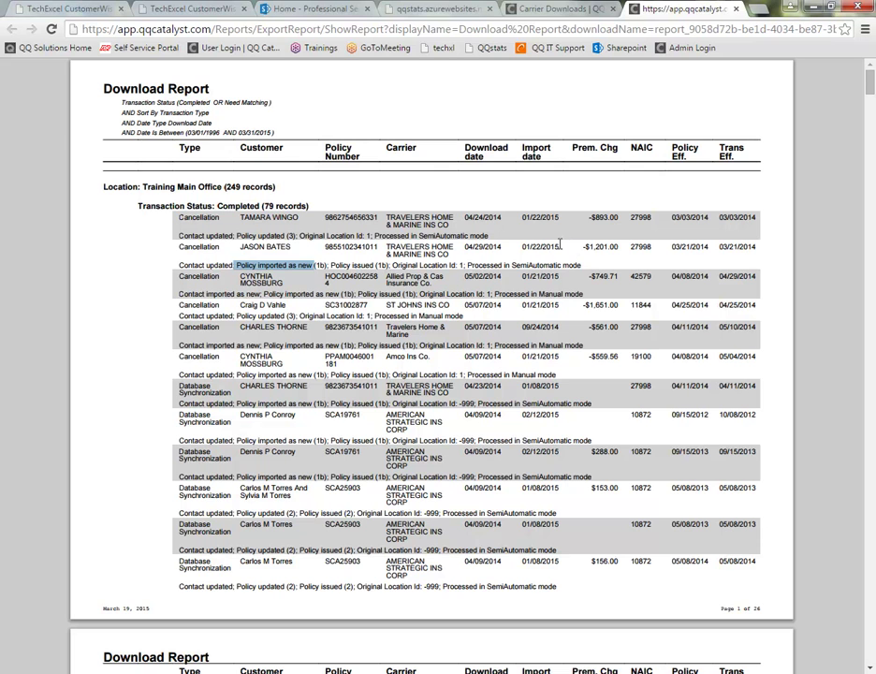
drag(619, 217, 619, 277)
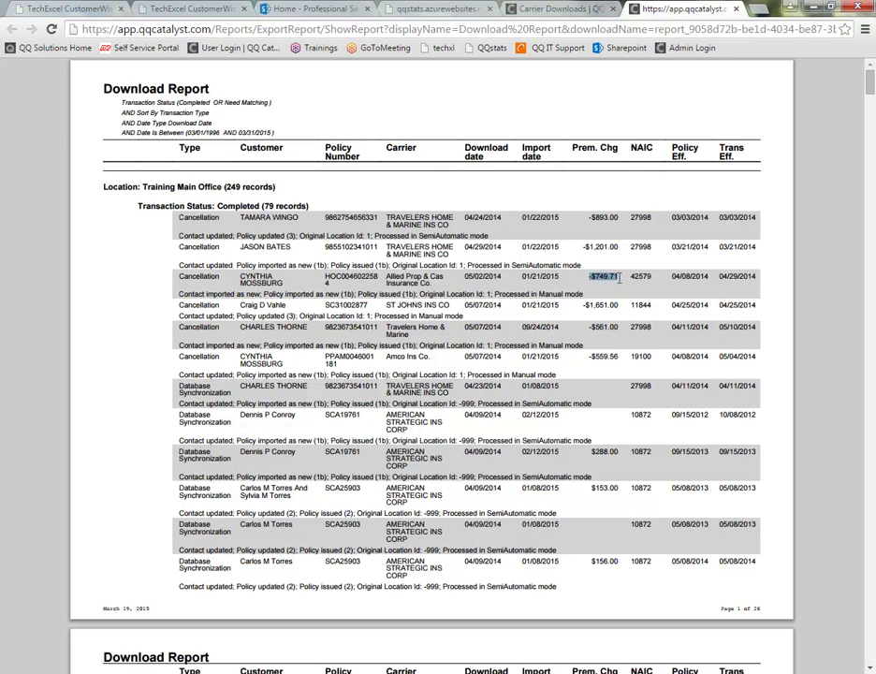
double_click(496, 265)
drag(496, 265, 582, 269)
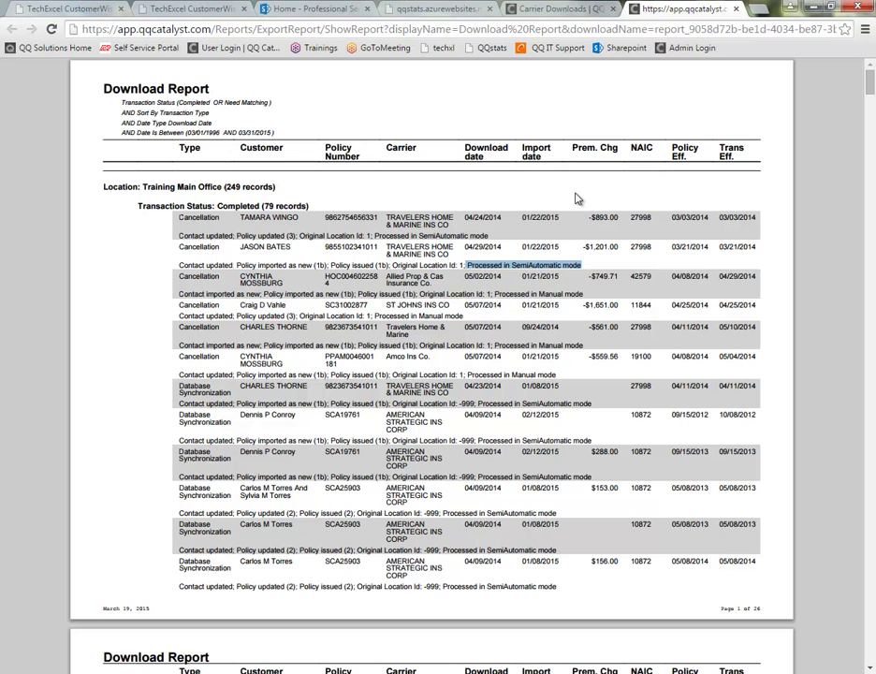
mouse_move(786, 629)
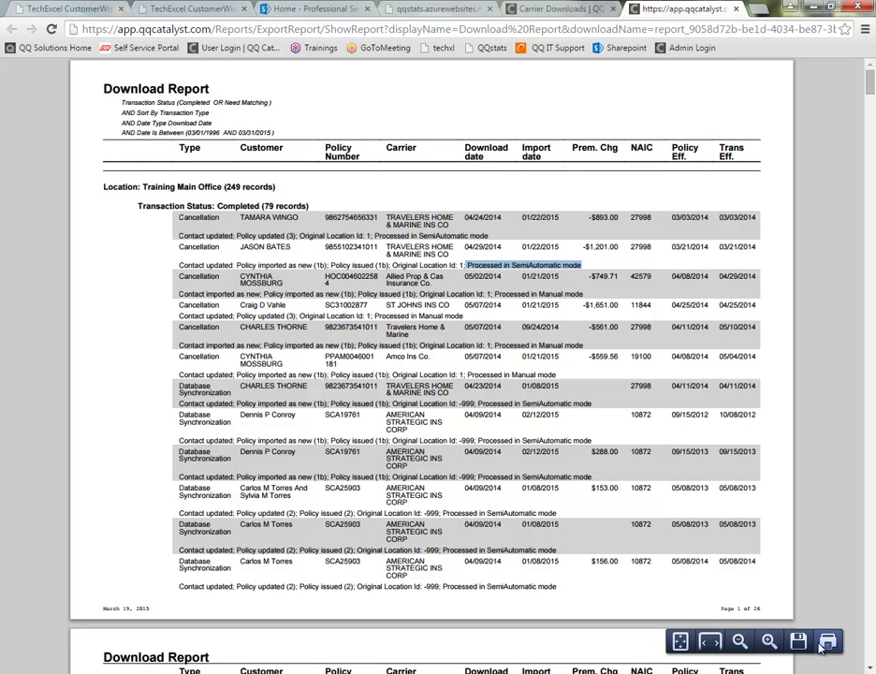
Close the Download Report PDF and report dialog, then highlight the Completed count of 79
click(736, 8)
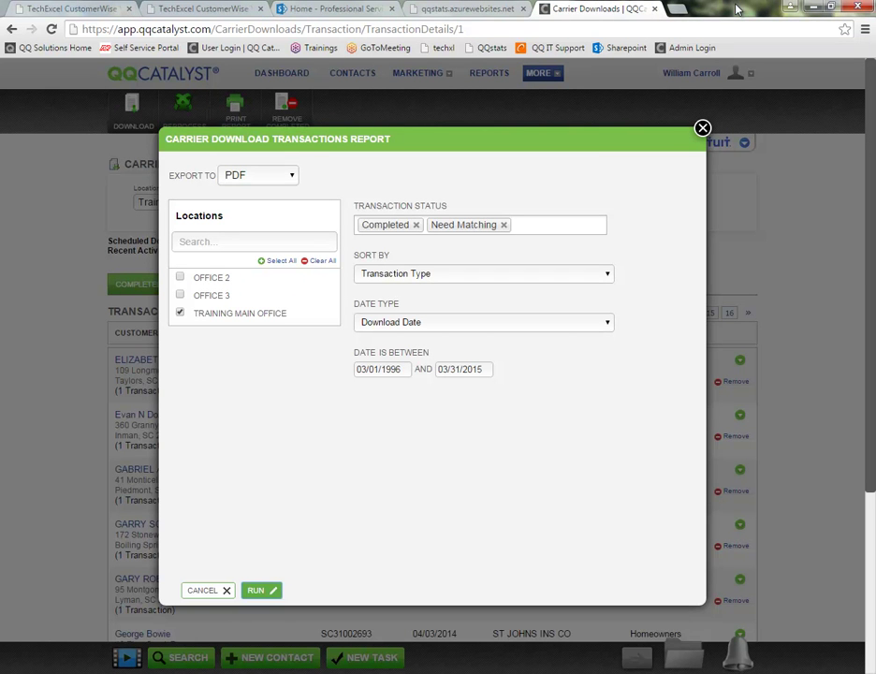
click(702, 128)
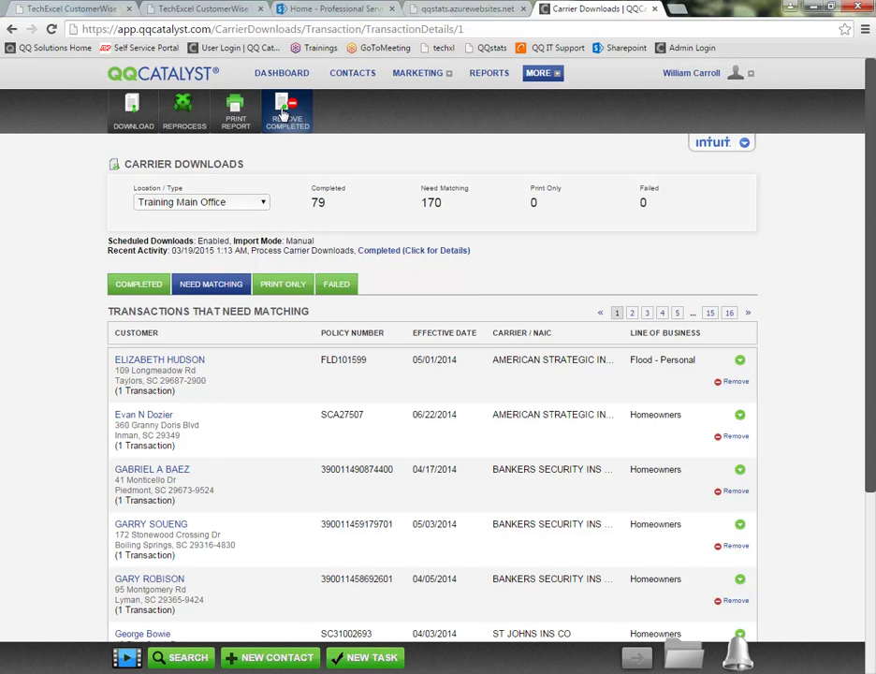
drag(326, 204, 319, 202)
triple_click(319, 202)
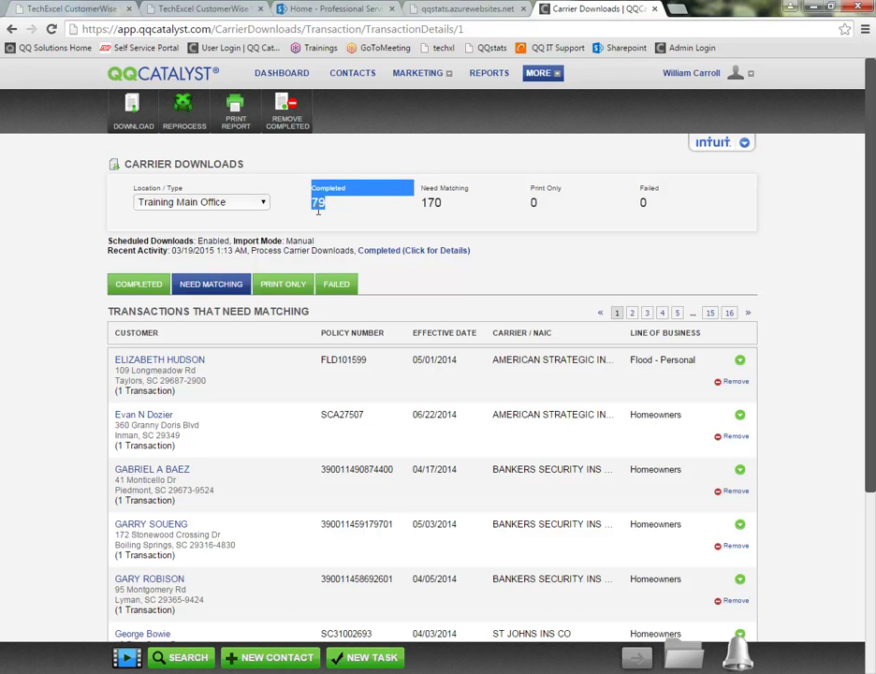
Review the Need Matching 170, Print Only and Failed counts, then list completed transactions
drag(448, 206, 424, 199)
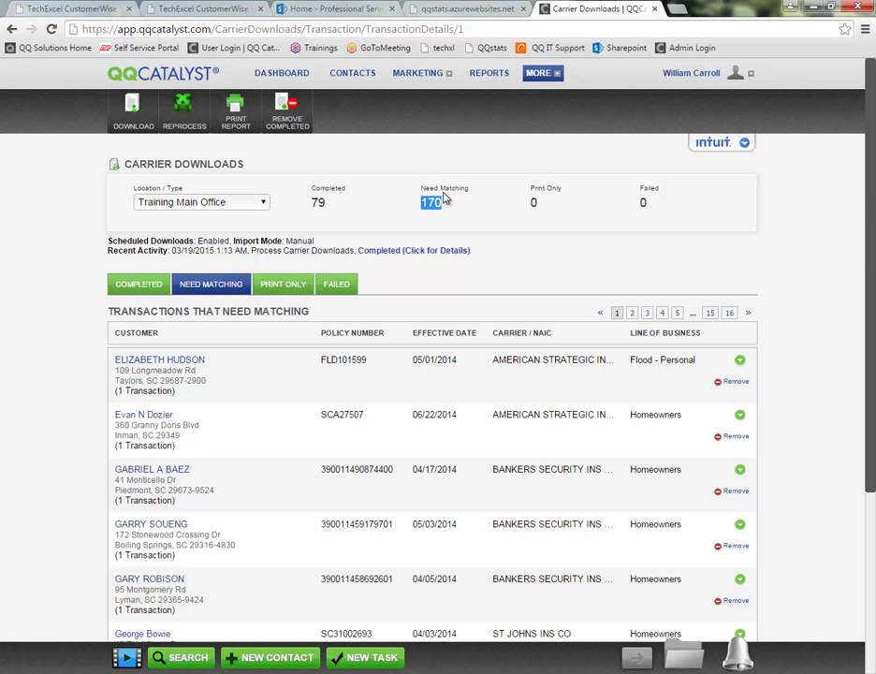
drag(512, 200, 636, 207)
click(648, 206)
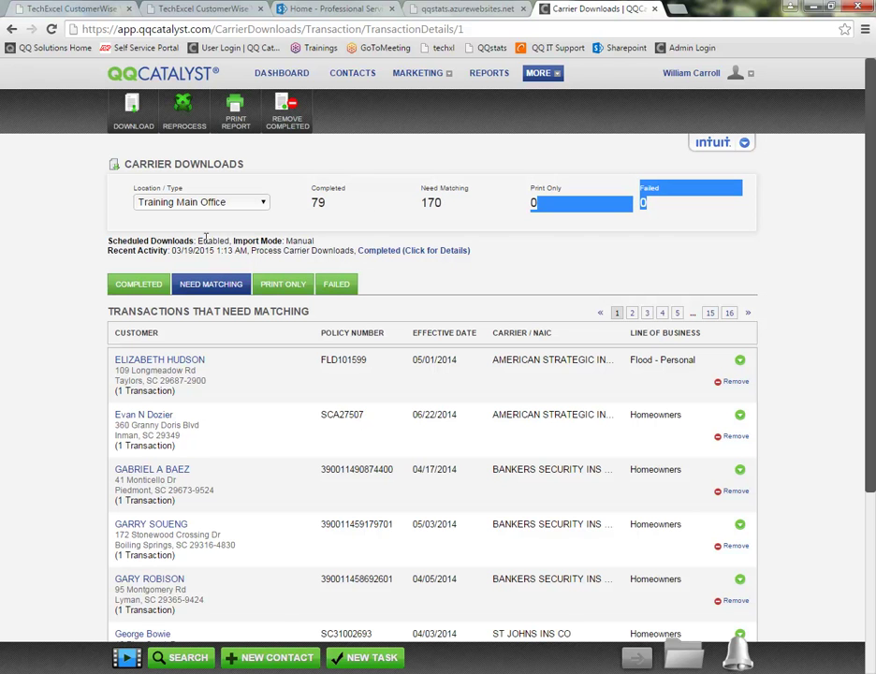
click(124, 286)
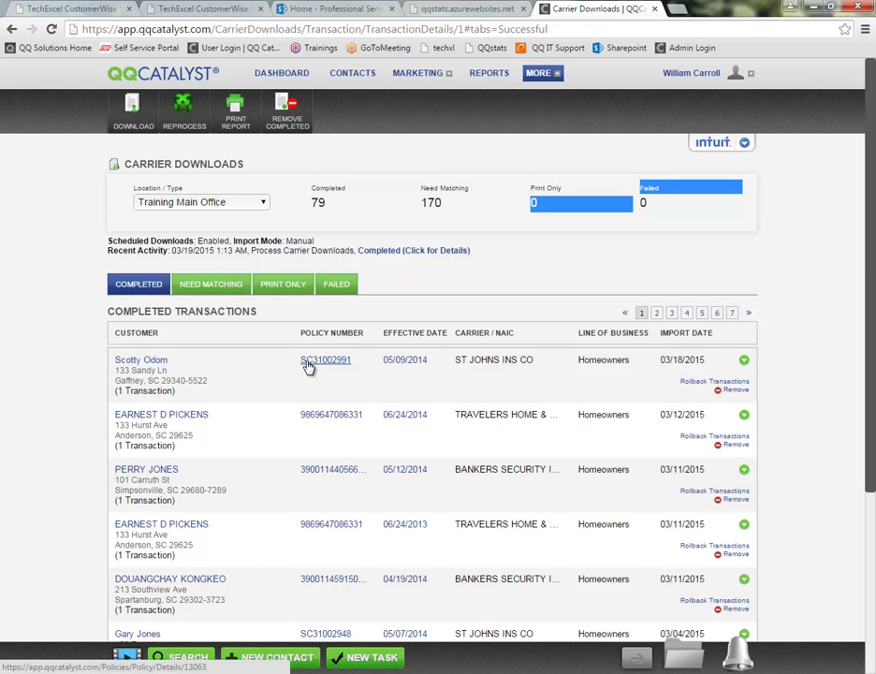
Open the first completed customer's record in a new tab, review it, and close it
right_click(150, 366)
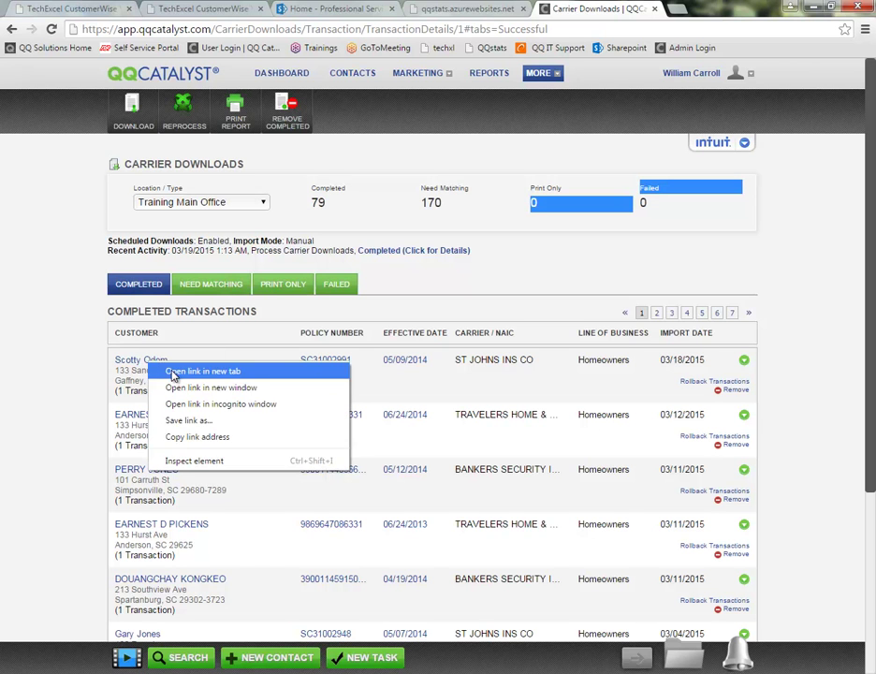
click(183, 376)
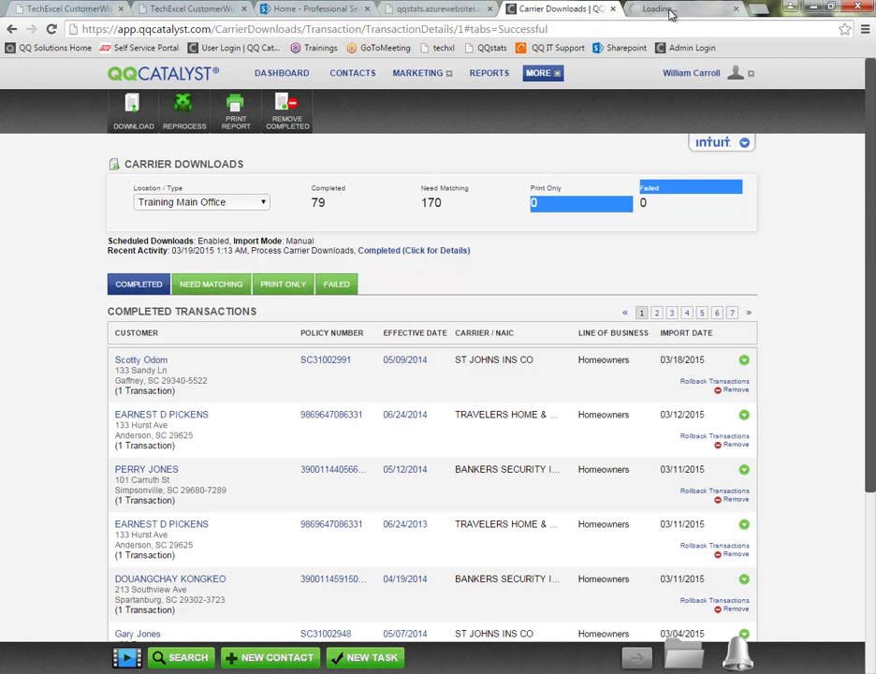
click(669, 11)
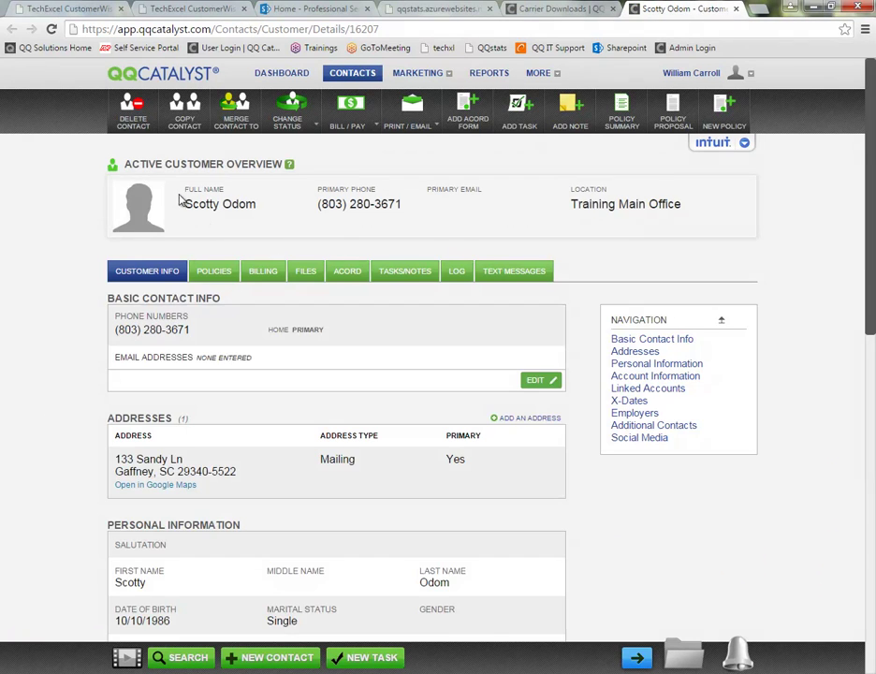
scroll(235, 333, down, 5)
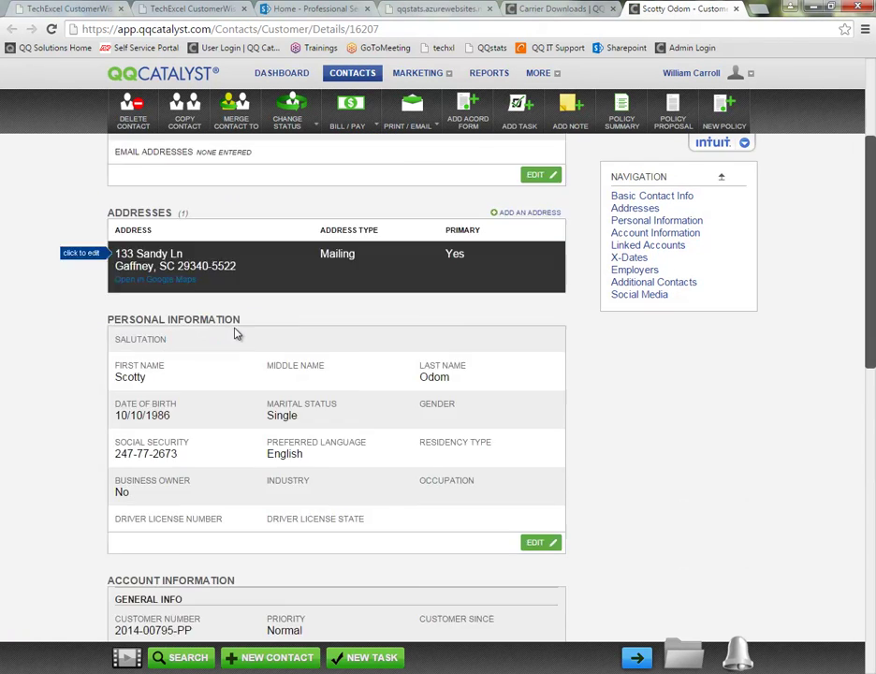
click(735, 9)
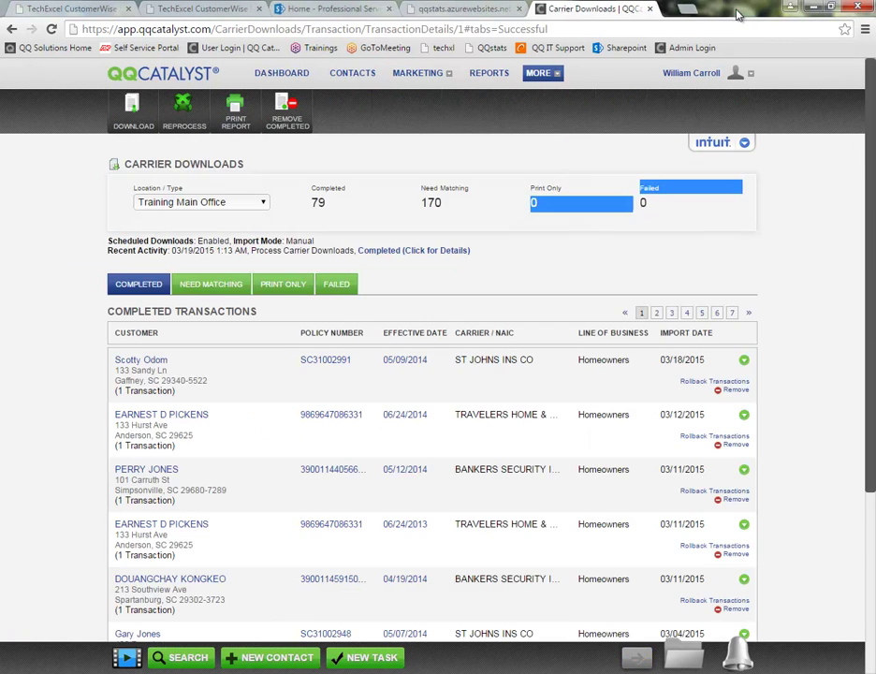
Open the imported St Johns Ins Co policy, check its agency commissions and producers, then close it
middle_click(320, 365)
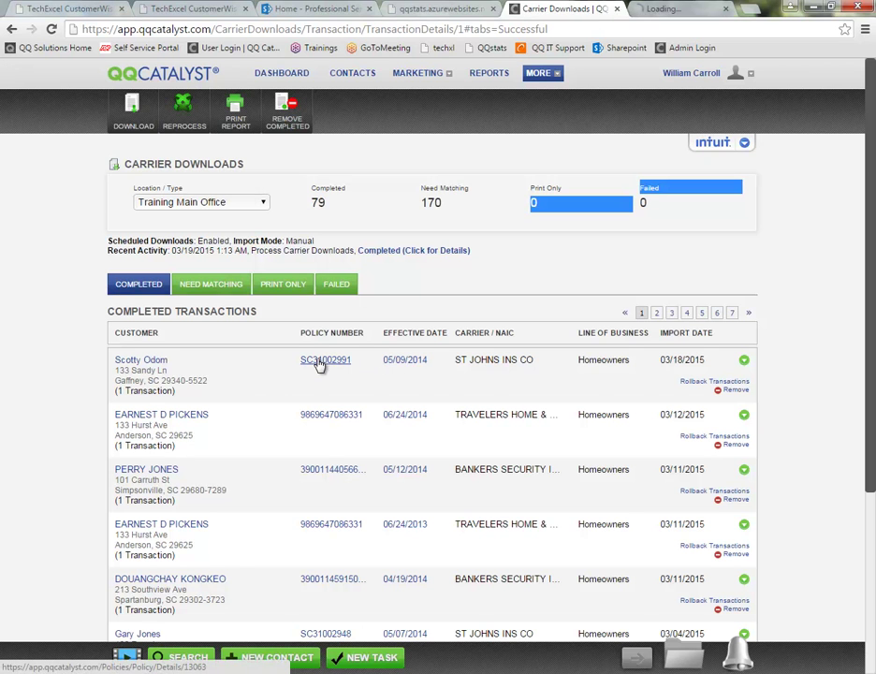
click(664, 11)
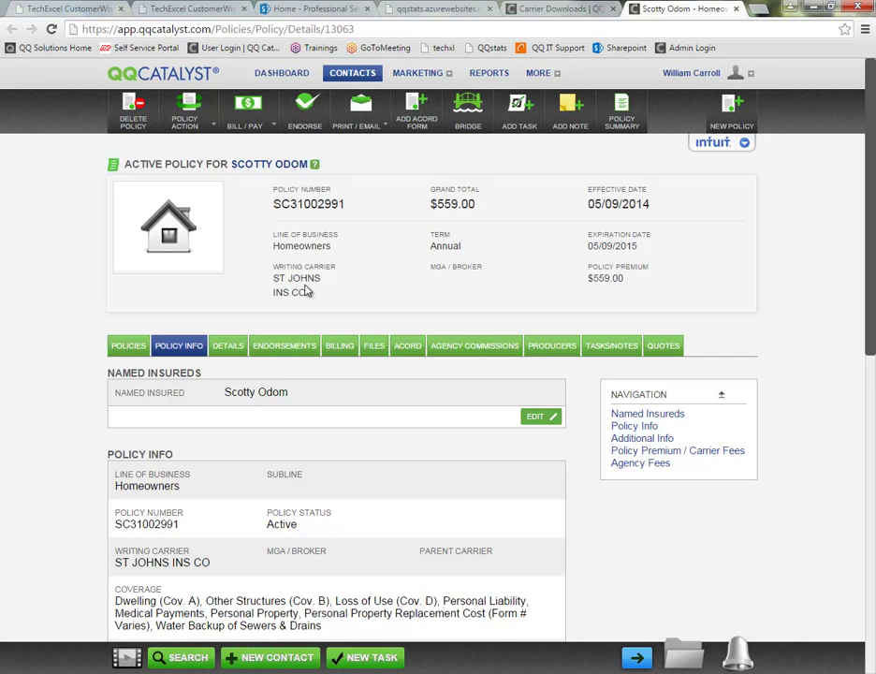
scroll(307, 292, down, 2)
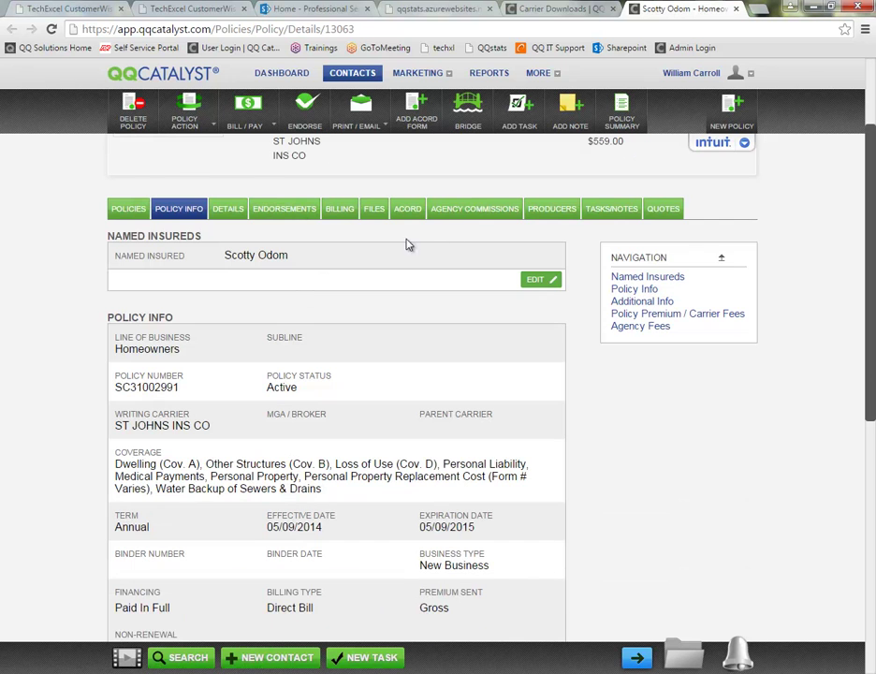
click(454, 209)
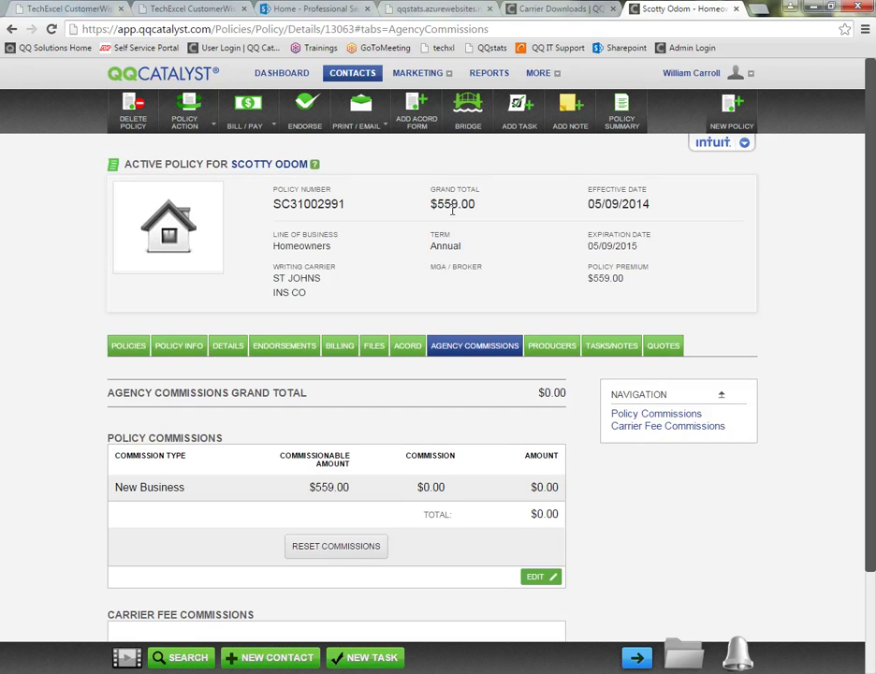
click(540, 351)
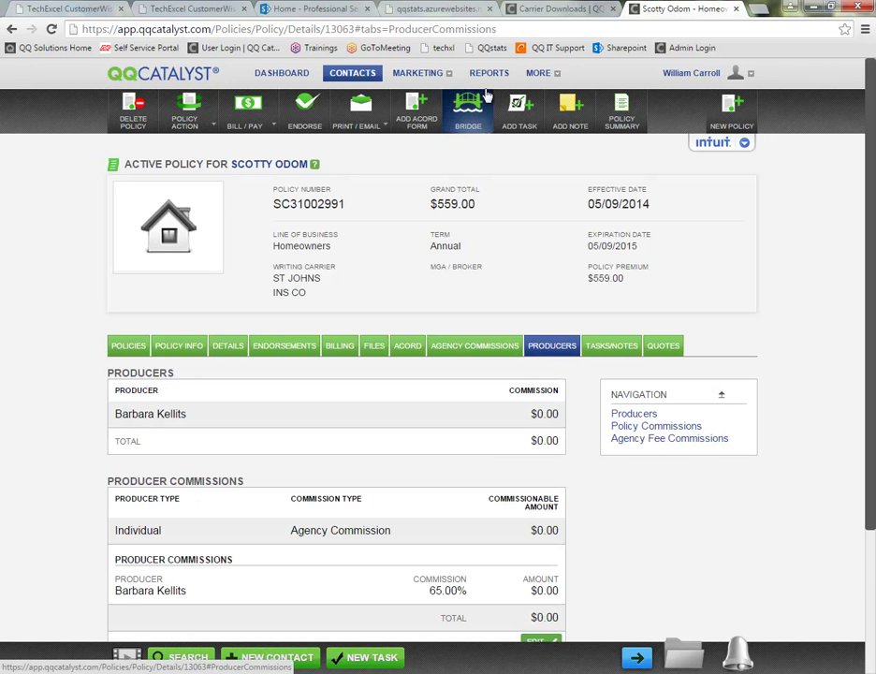
click(736, 9)
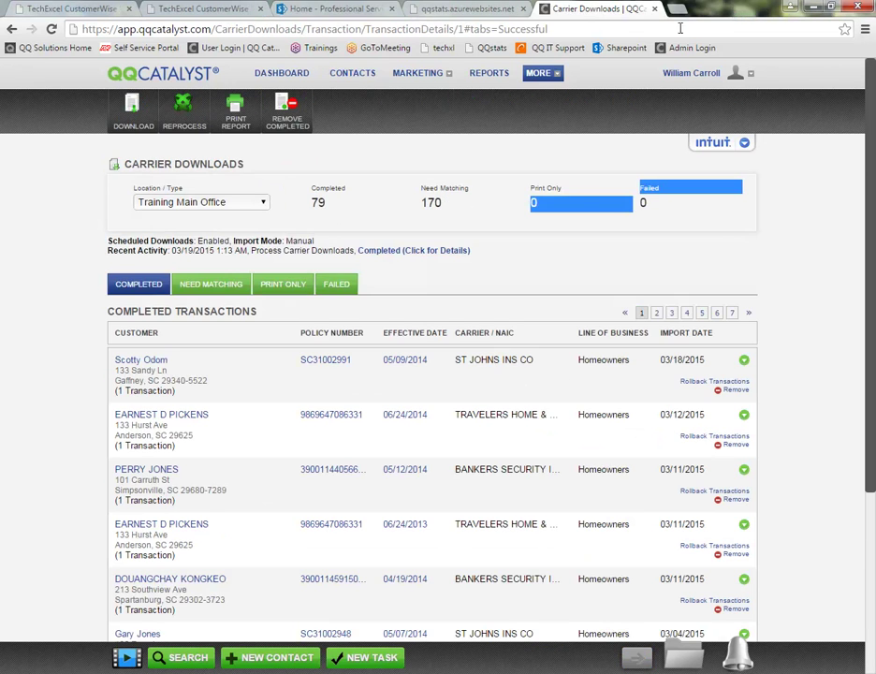
Remove the St Johns Ins Co and Travelers homeowners completed transactions, leaving 77 completed
click(423, 219)
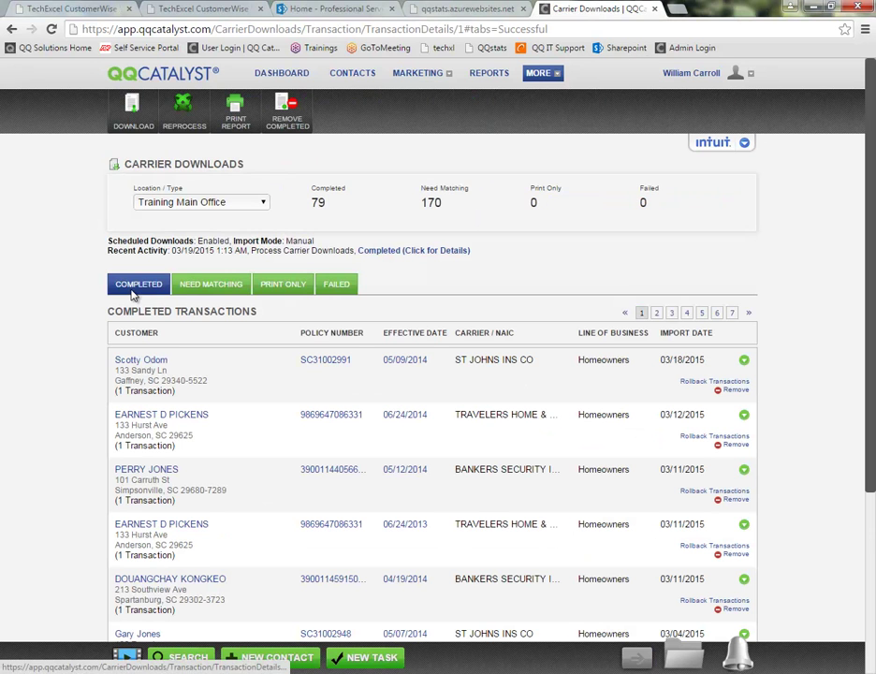
click(734, 392)
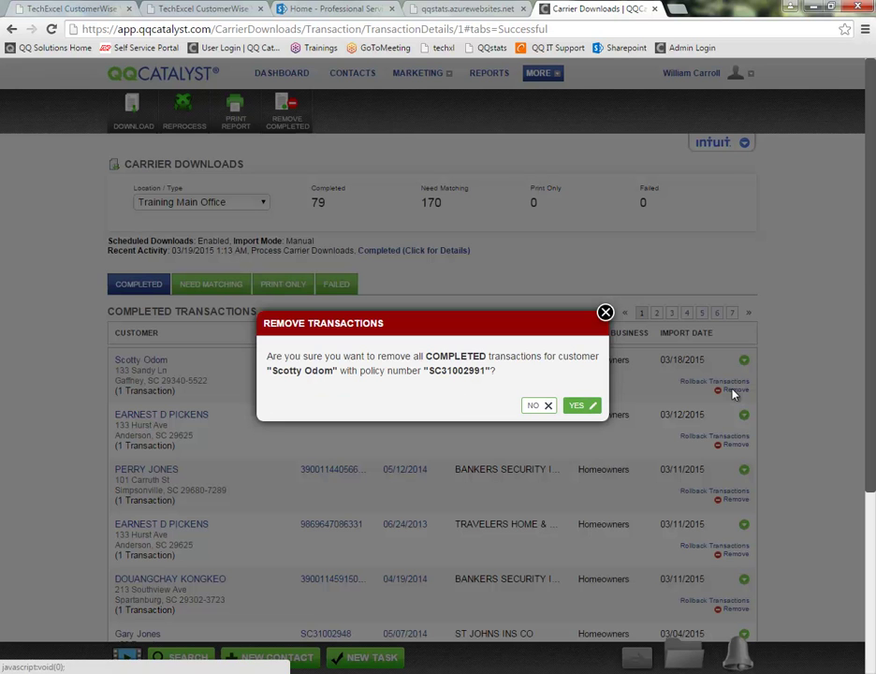
click(581, 407)
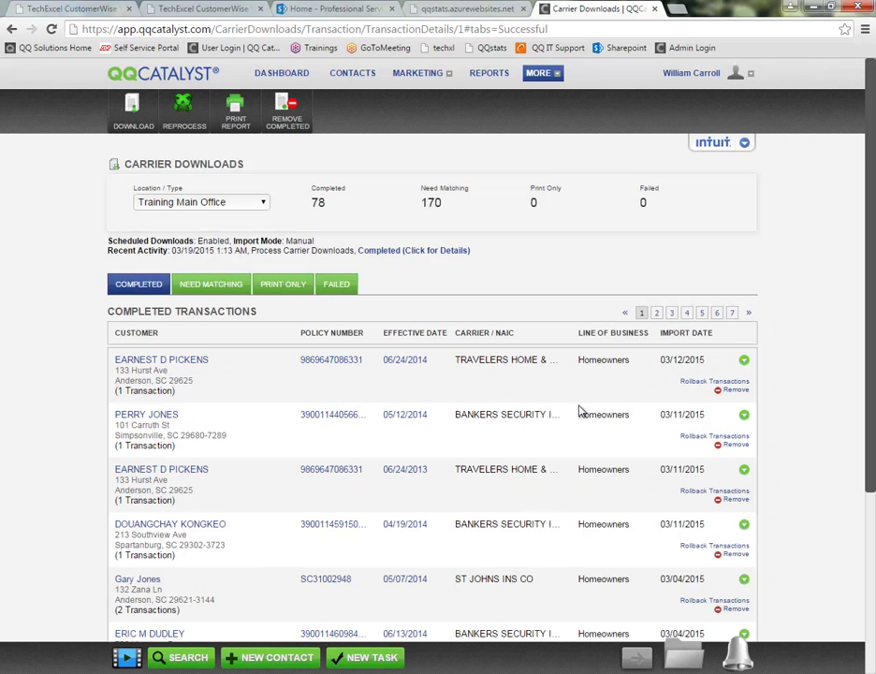
click(734, 388)
click(578, 406)
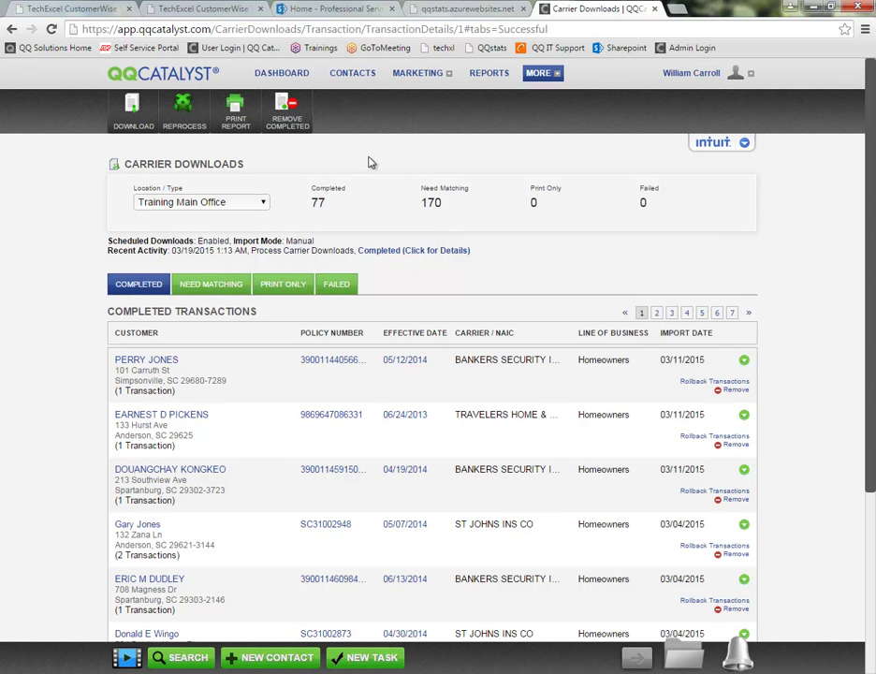
click(296, 126)
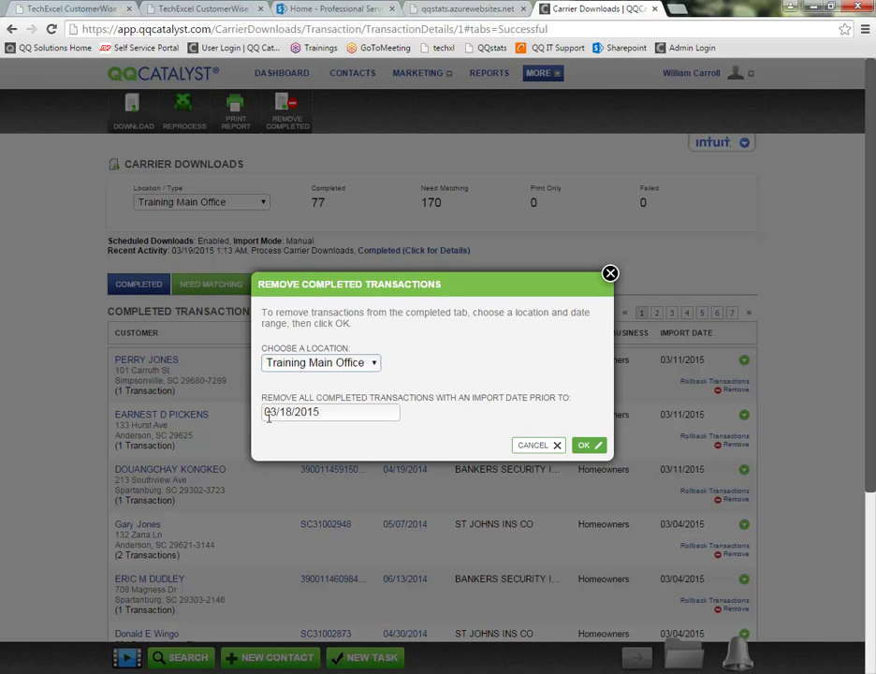
click(350, 363)
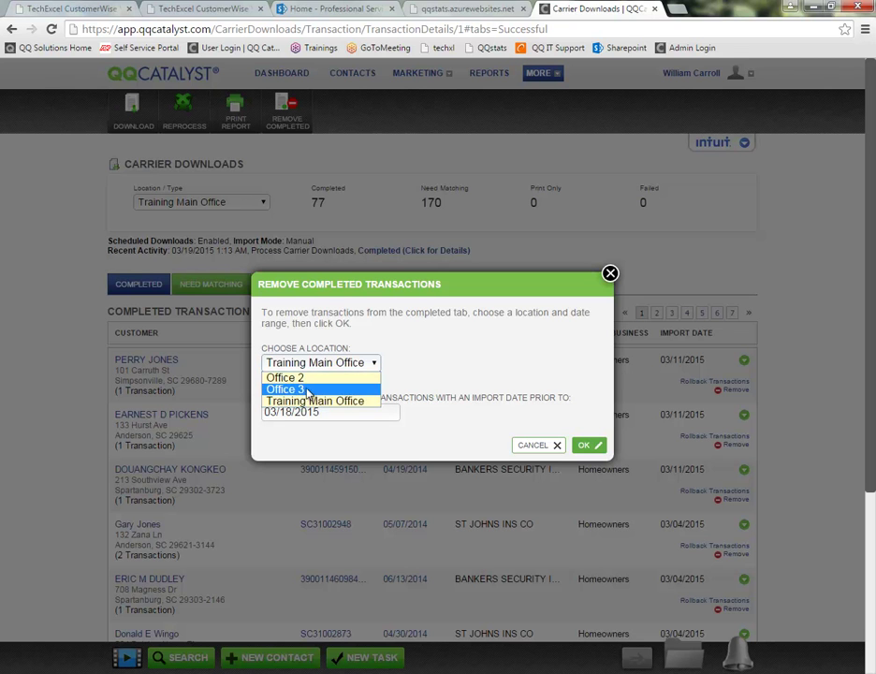
click(625, 299)
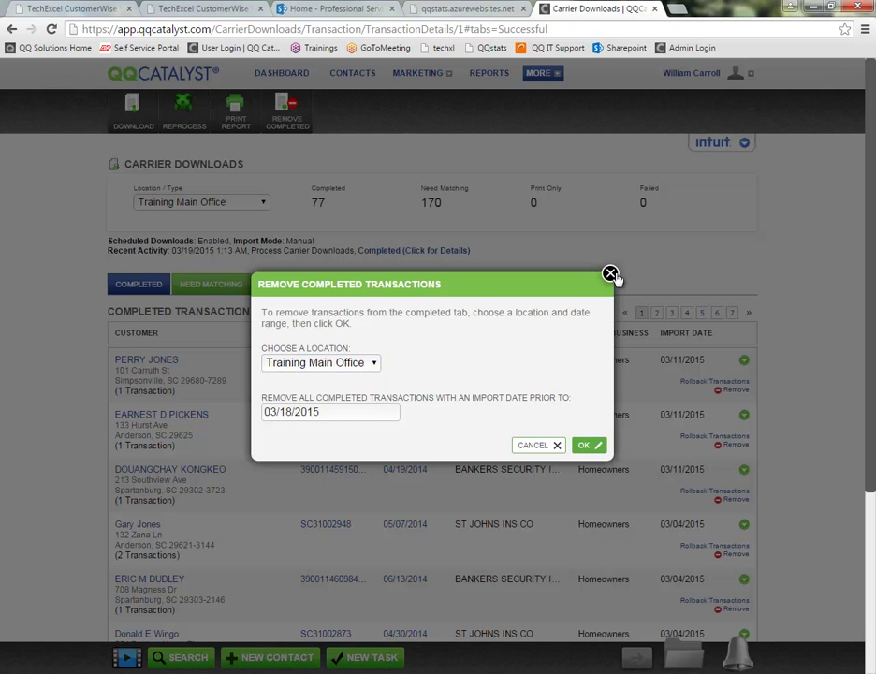
click(610, 275)
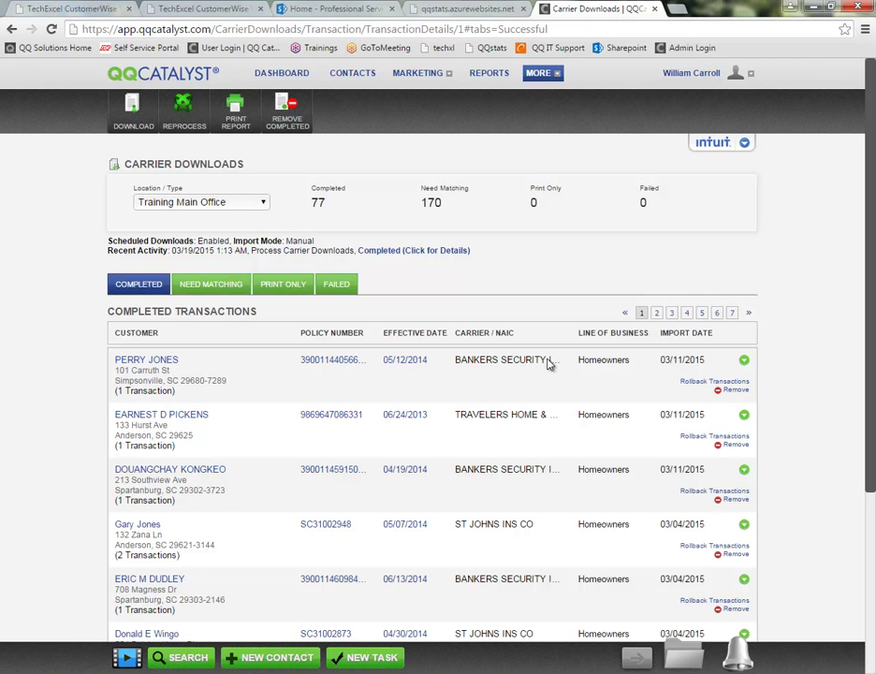
Roll back the top completed transaction to Need Matching, accepting the no-undo warning
click(689, 384)
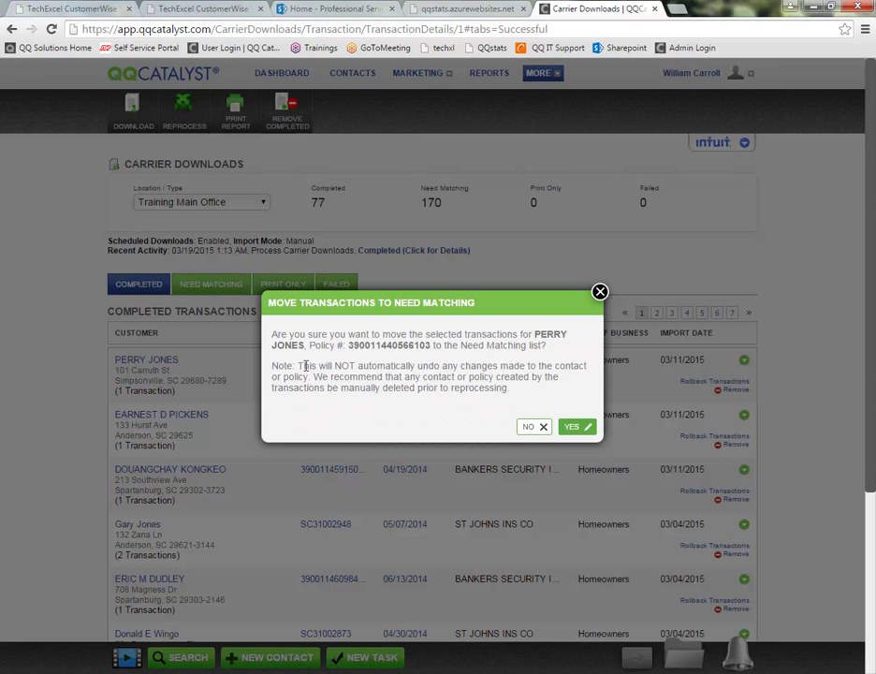
drag(298, 366, 594, 367)
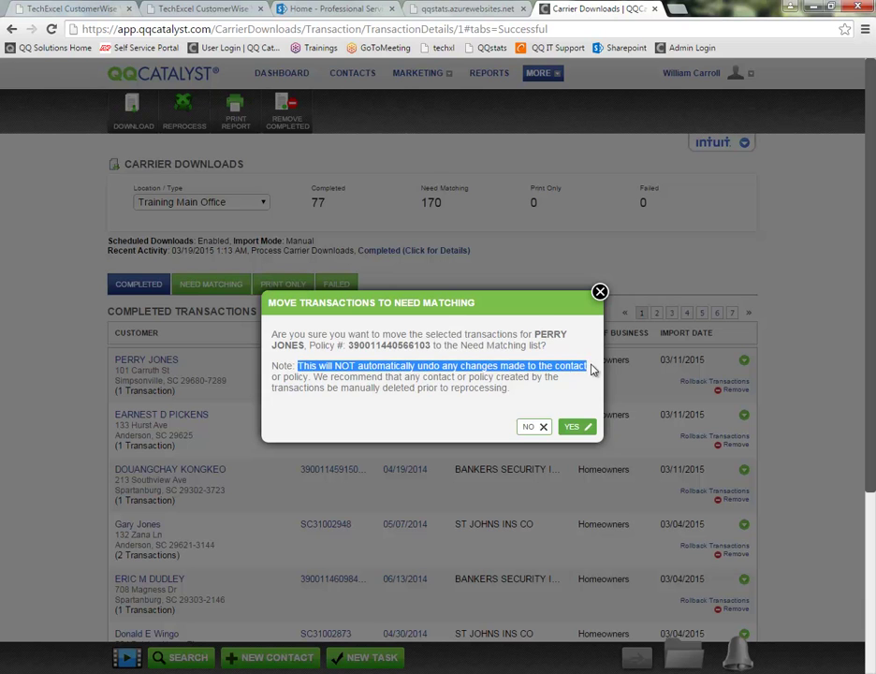
drag(271, 377, 320, 376)
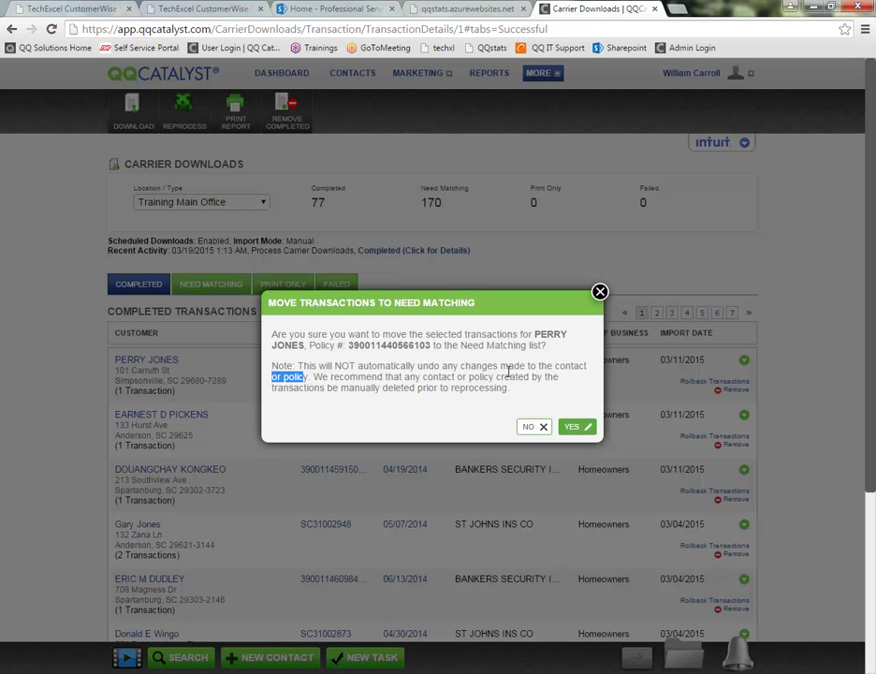
click(574, 428)
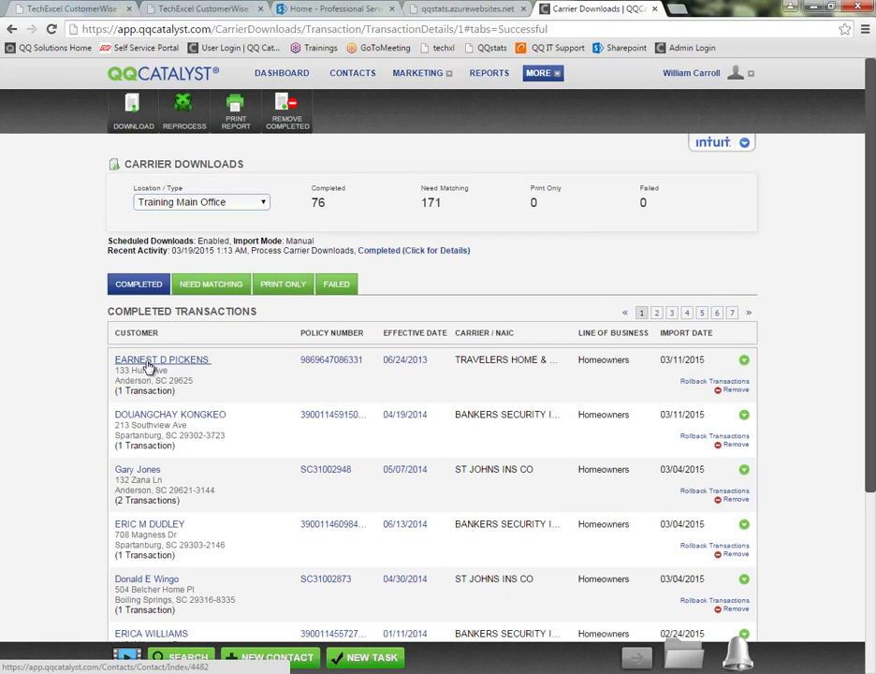
List the 171 transactions needing matching, switching to Completed and back to Need Matching
click(195, 293)
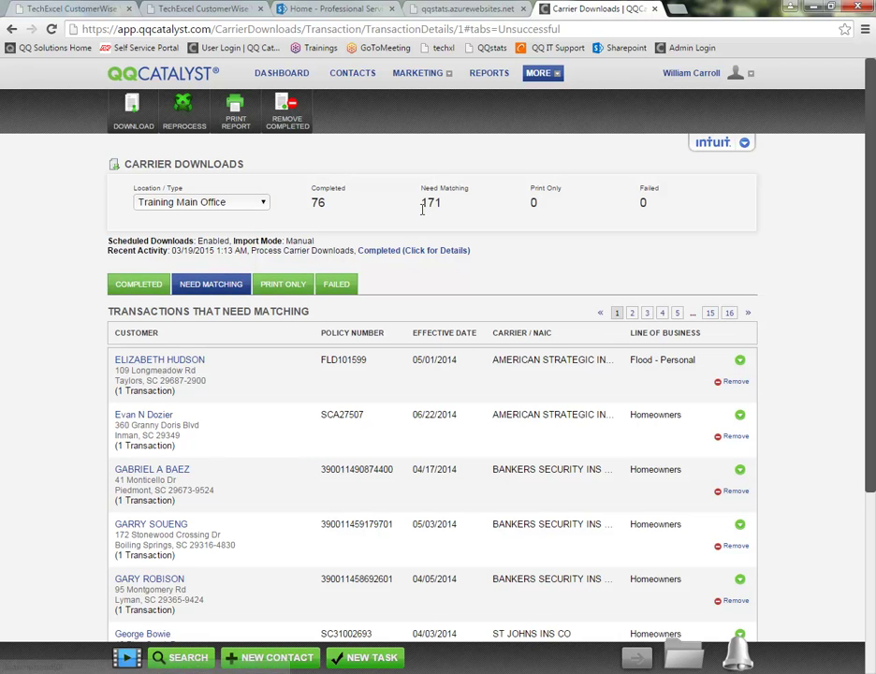
drag(422, 206, 442, 205)
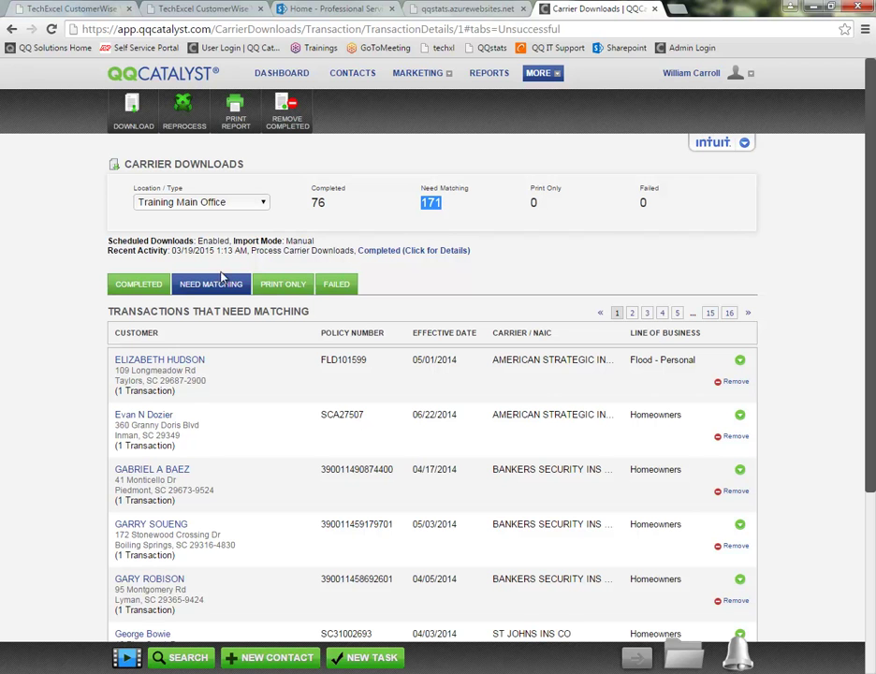
click(142, 286)
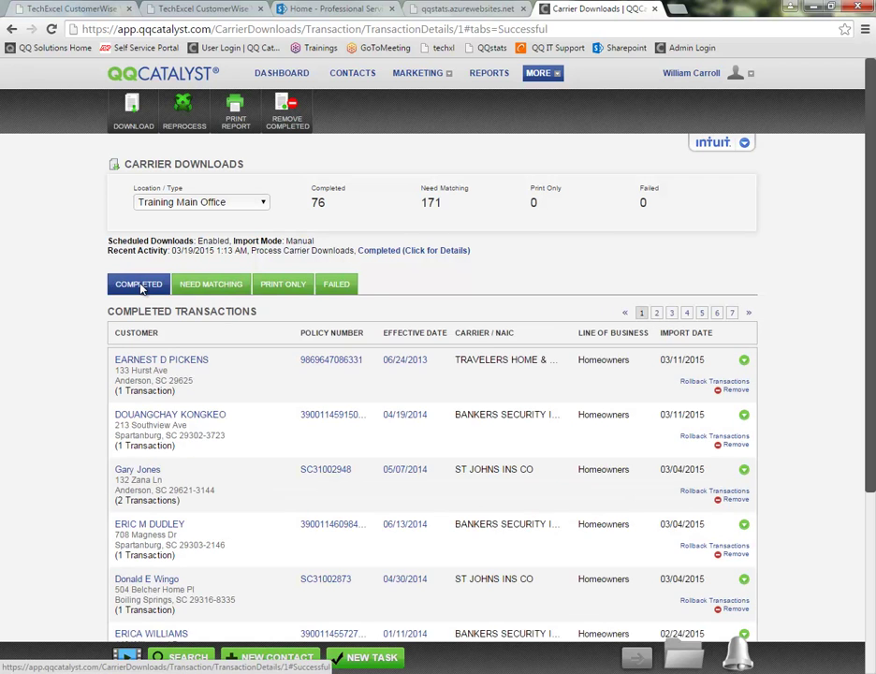
click(215, 287)
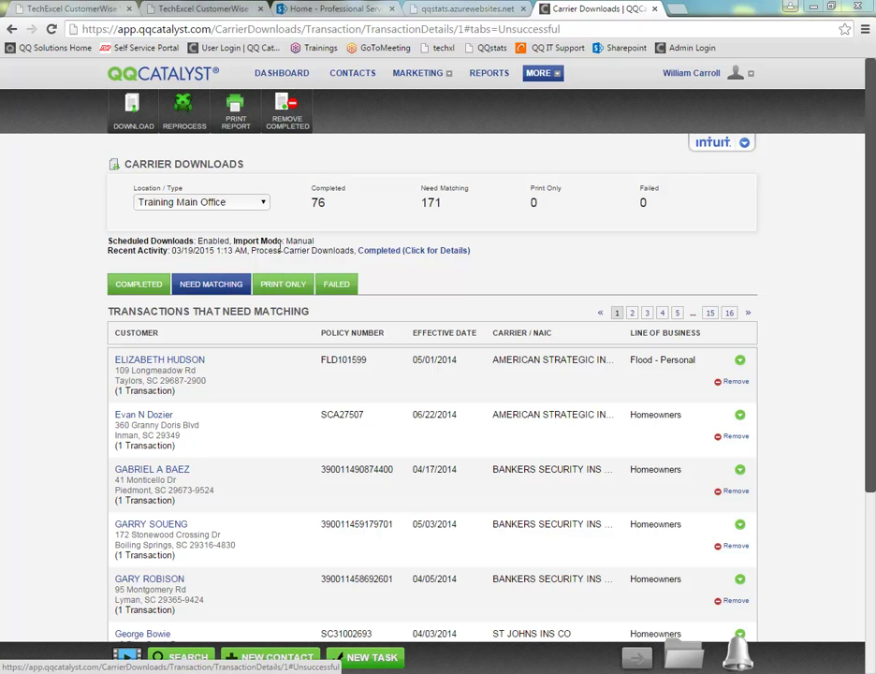
Note the Import Mode: Manual setting and display the empty Print Only transactions list
drag(233, 241, 312, 250)
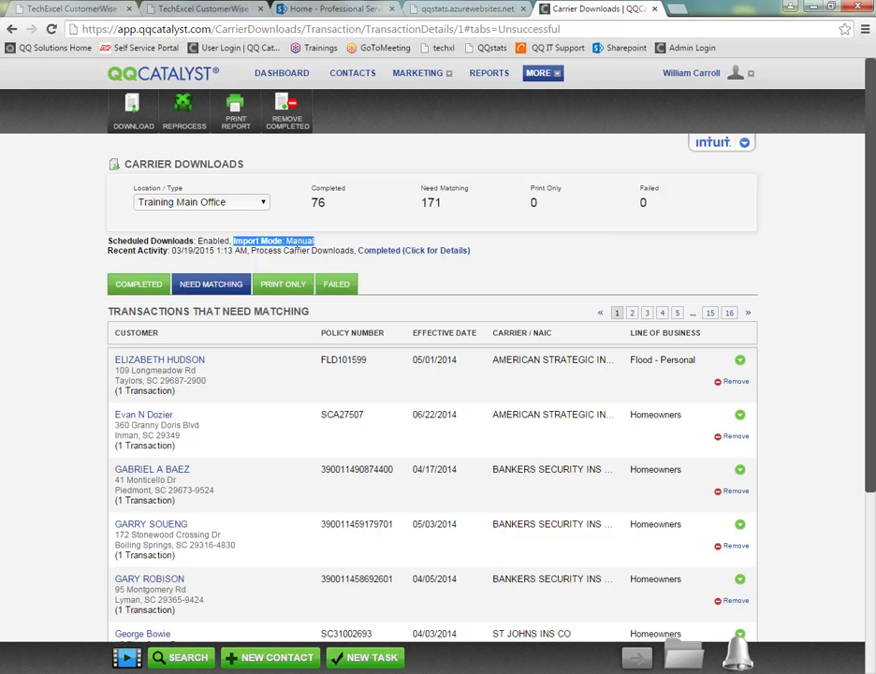
click(351, 227)
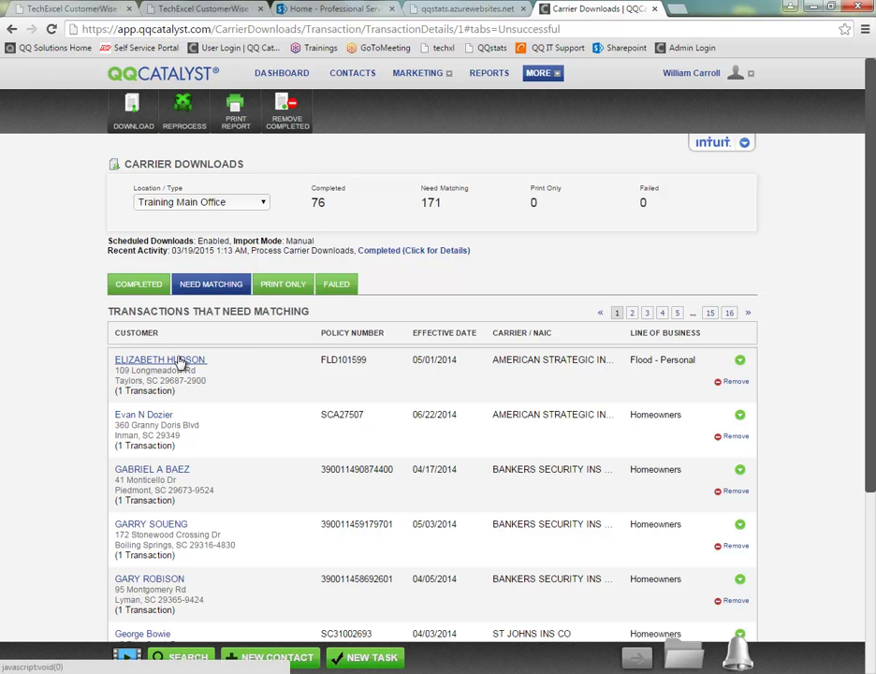
click(286, 285)
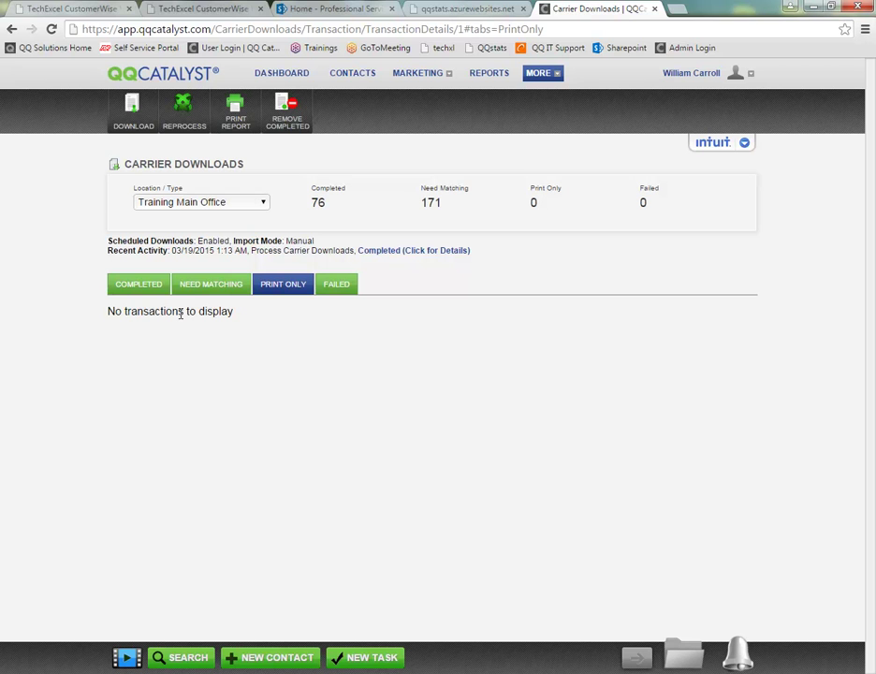
Keep Training Main Office as location, cycle Completed and Need Matching, then view empty Failed list
click(248, 207)
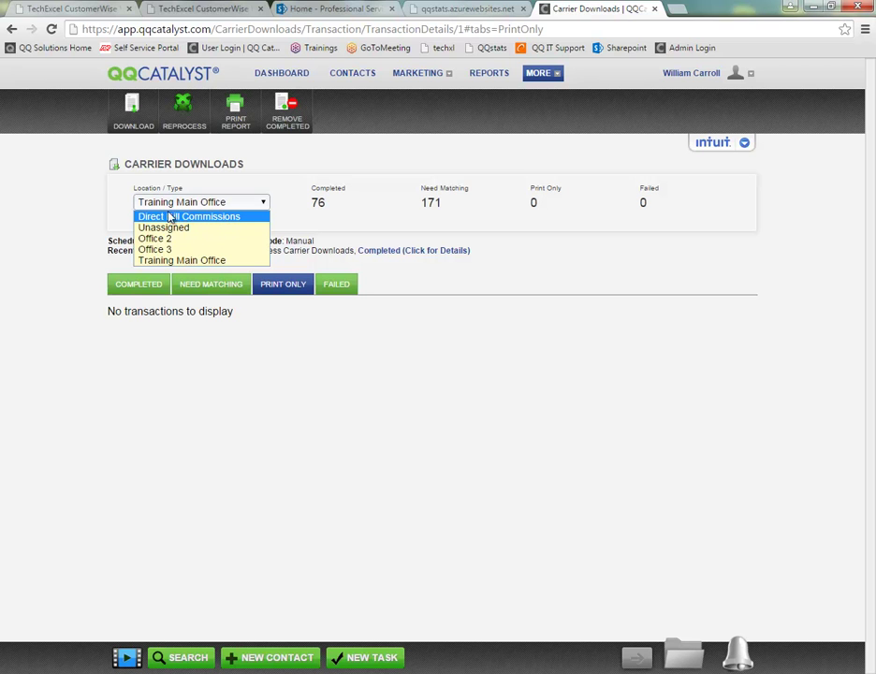
click(336, 225)
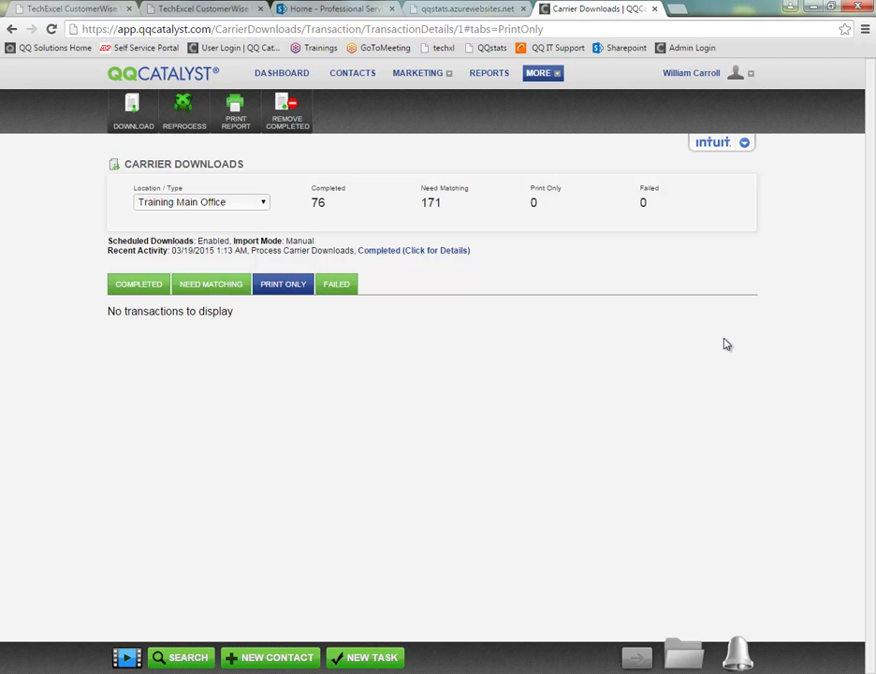
click(125, 287)
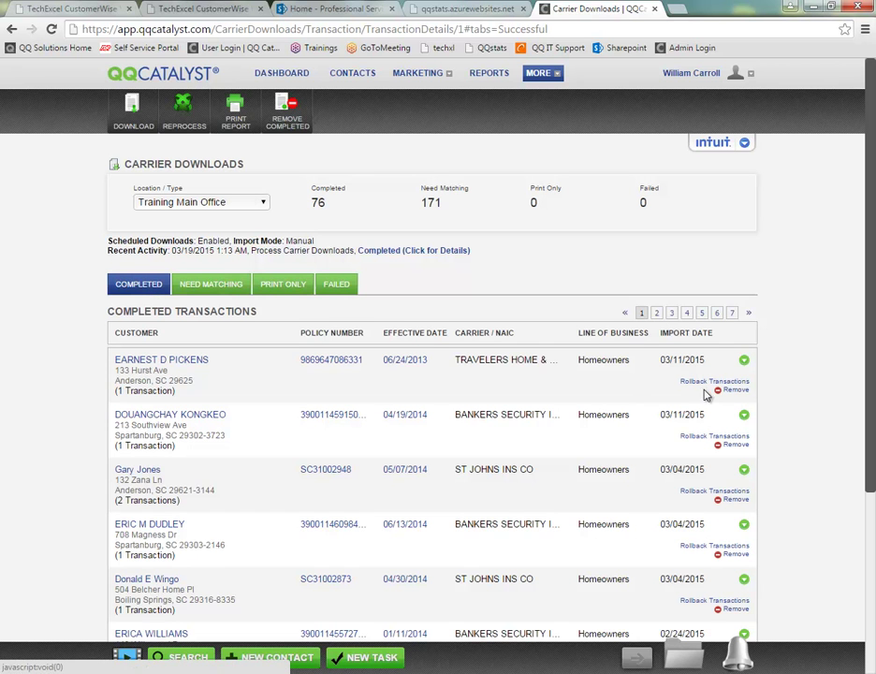
click(191, 285)
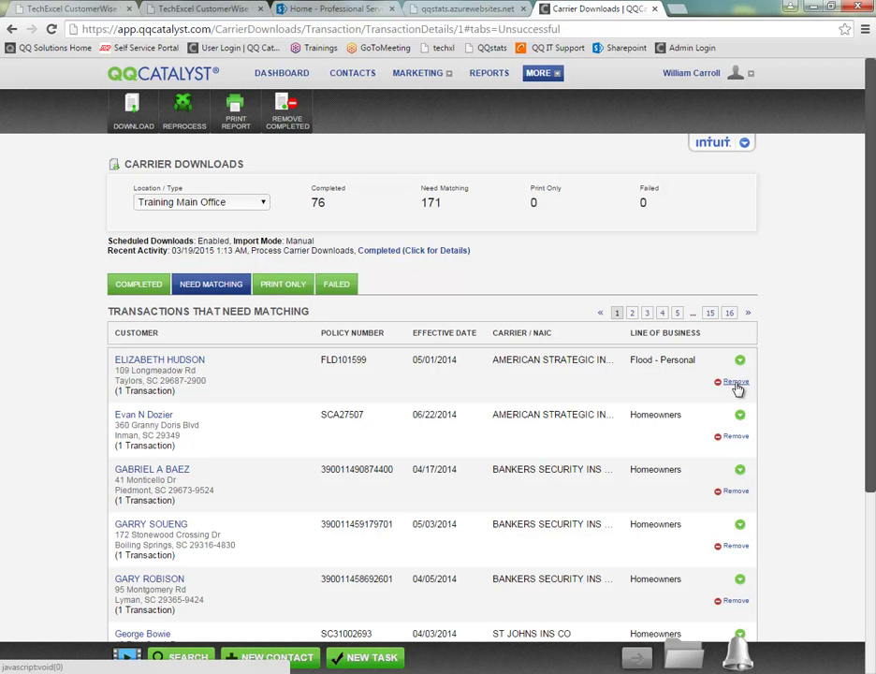
click(331, 287)
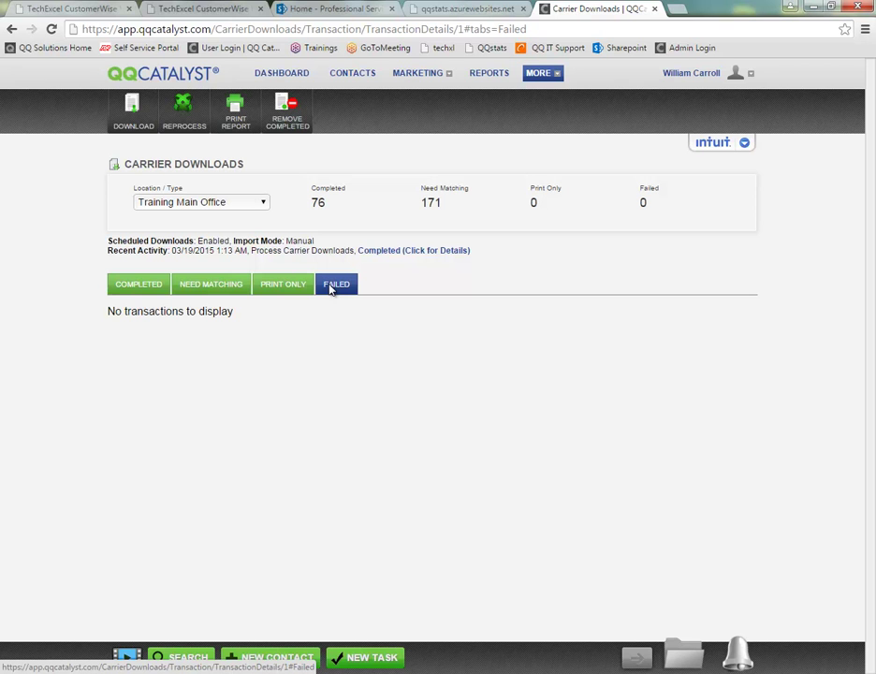
click(705, 82)
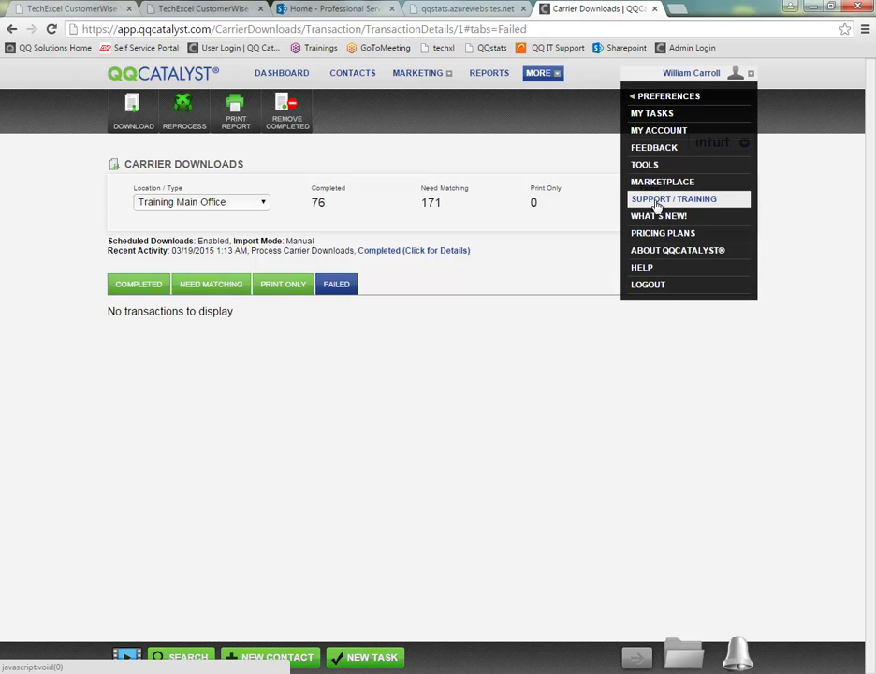
click(684, 199)
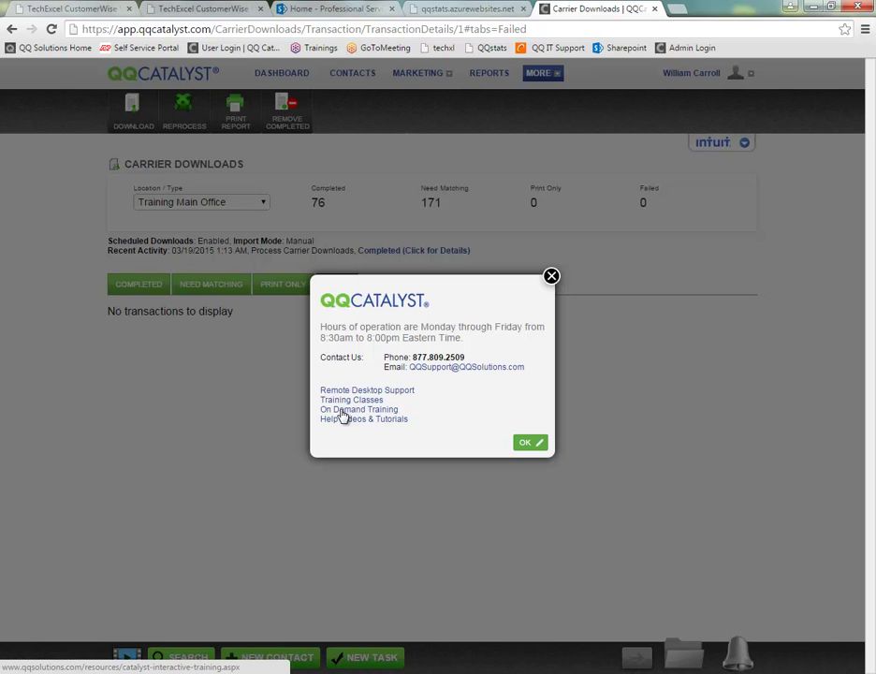
click(525, 443)
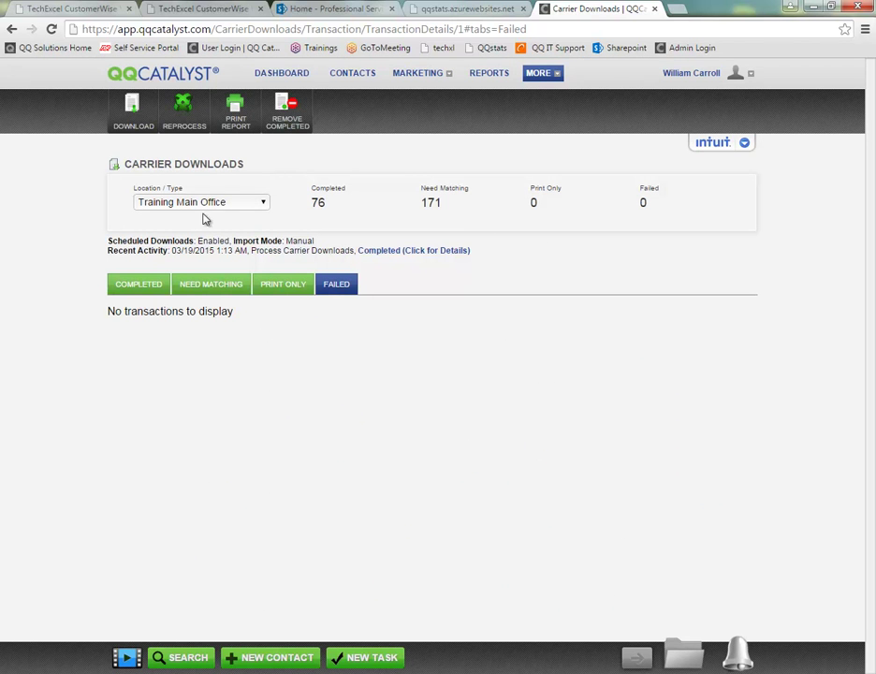
Expand the top Flood - Personal renewal, showing Customer Not Matched and $1,590.00 premium
click(194, 289)
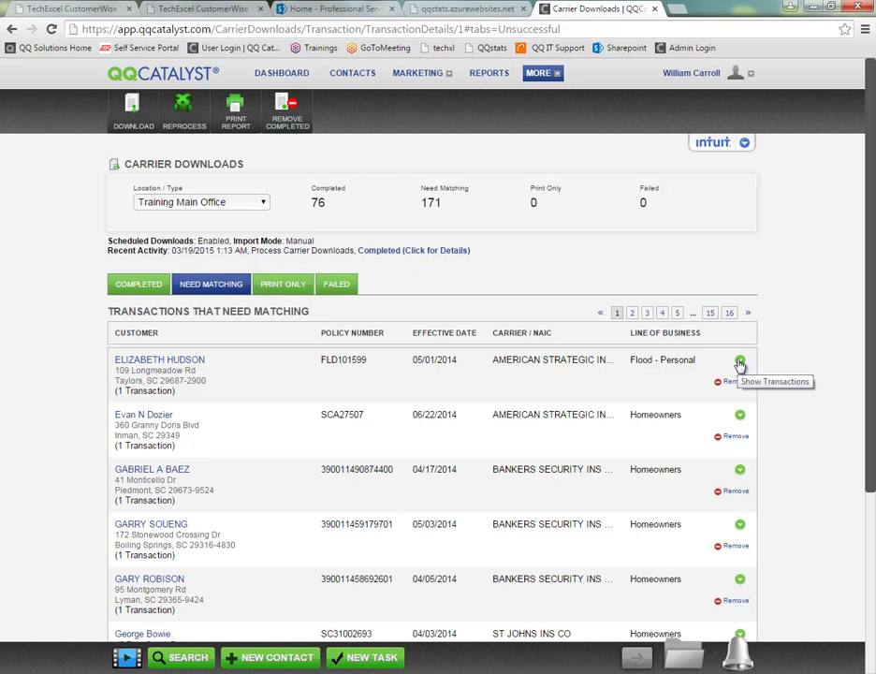
click(739, 361)
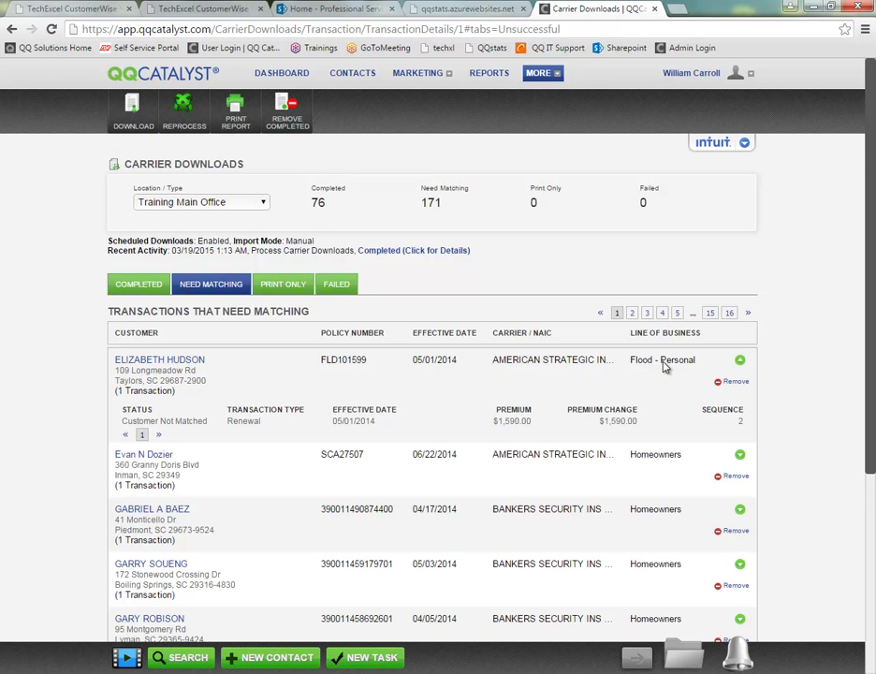
click(739, 362)
drag(334, 422, 374, 426)
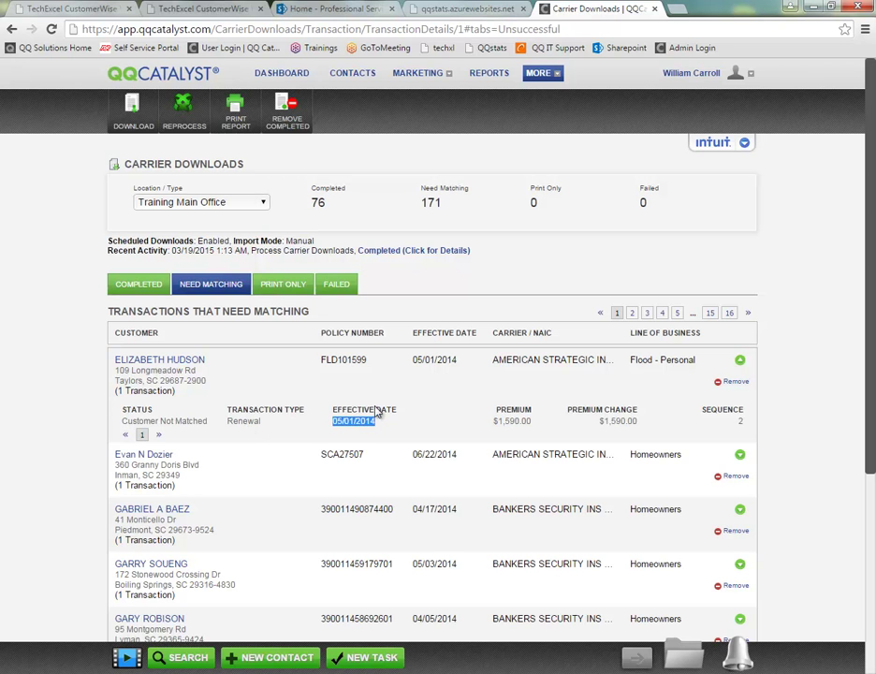
drag(412, 360, 459, 363)
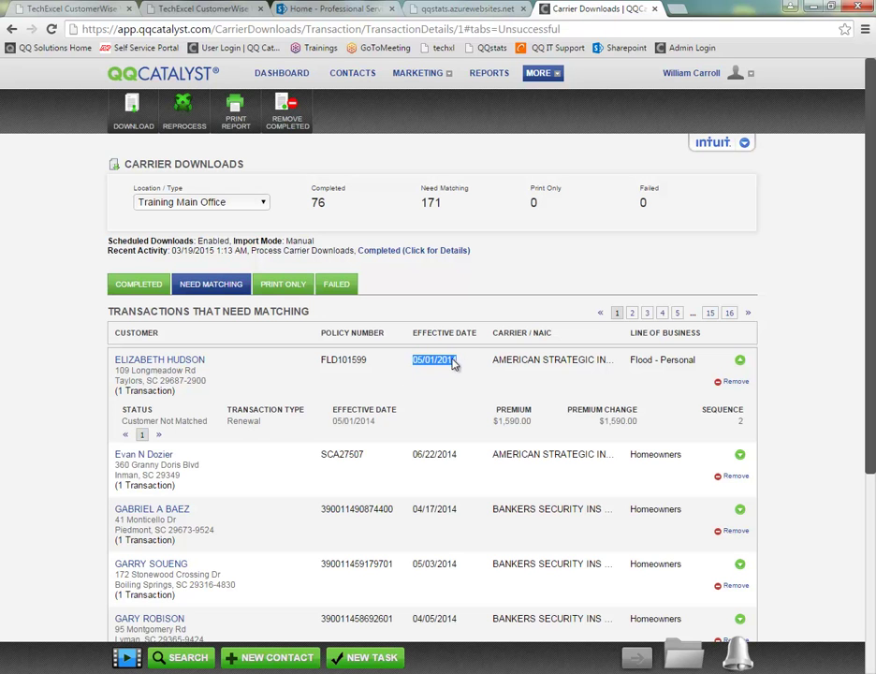
drag(329, 423, 378, 425)
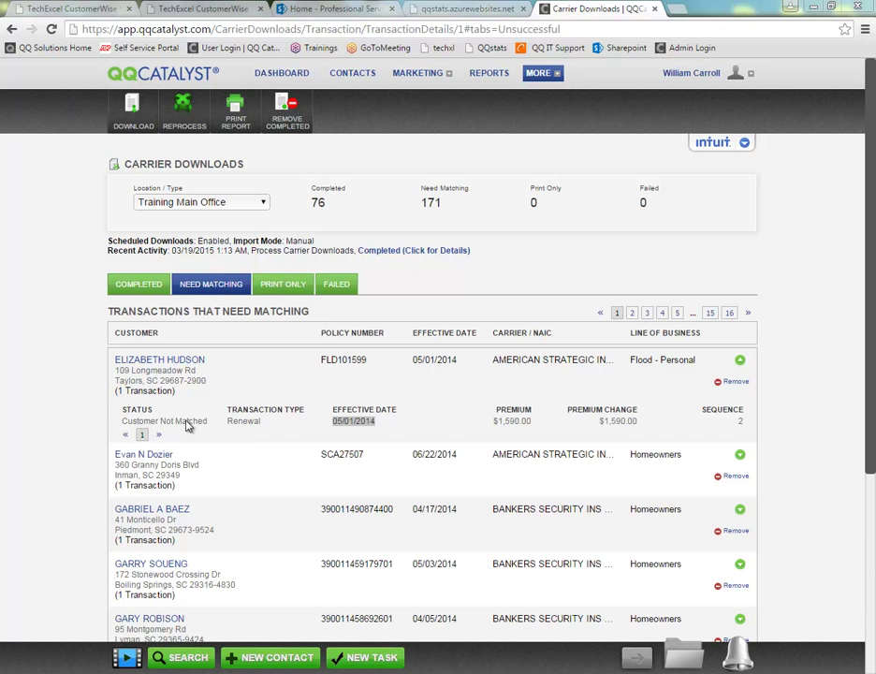
click(285, 381)
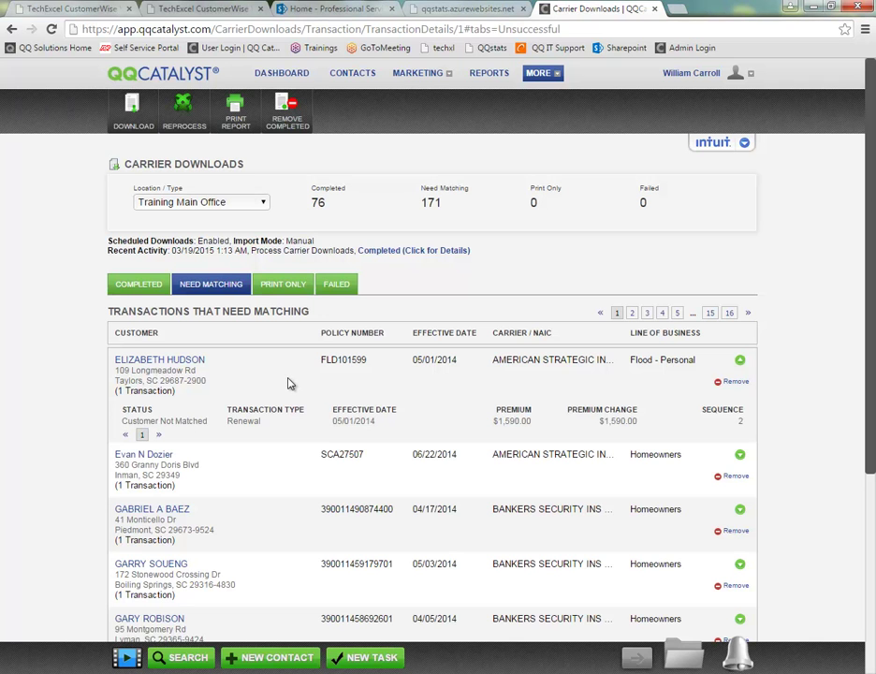
Open Match Customer for the flood renewal and review the incoming customer's name and address
click(159, 361)
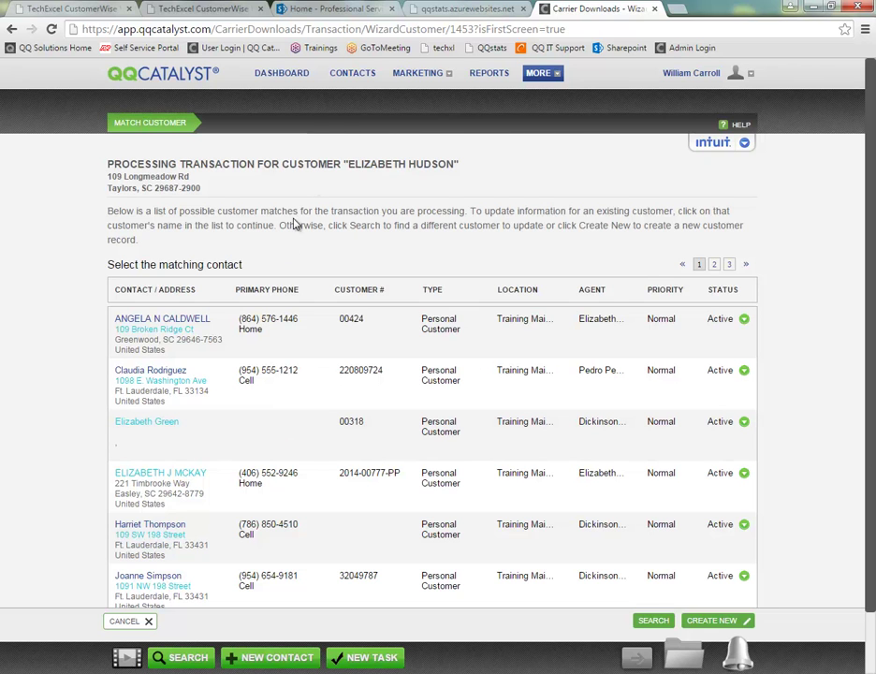
drag(348, 163, 458, 190)
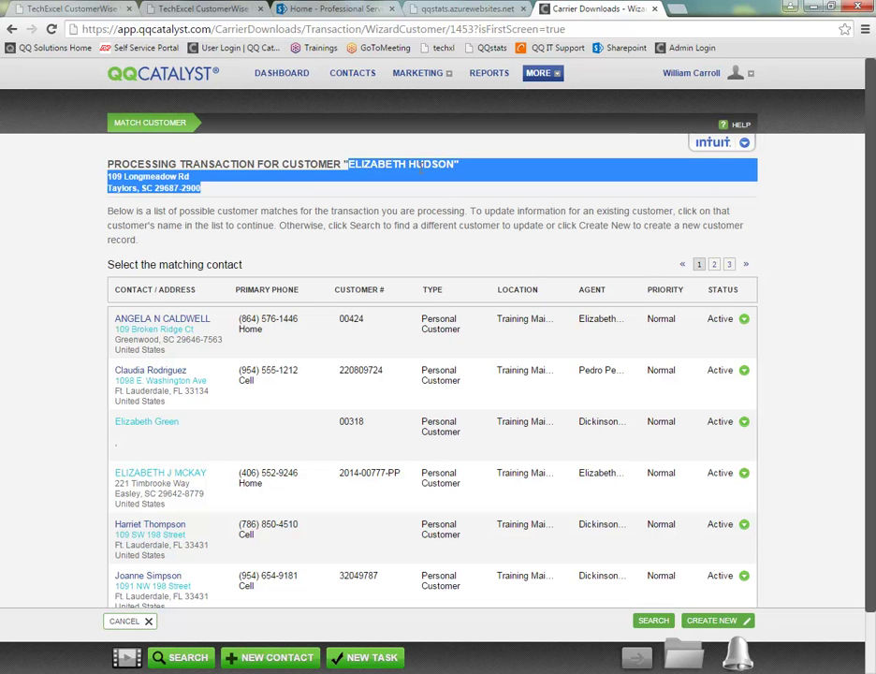
click(264, 262)
scroll(264, 262, down, 1)
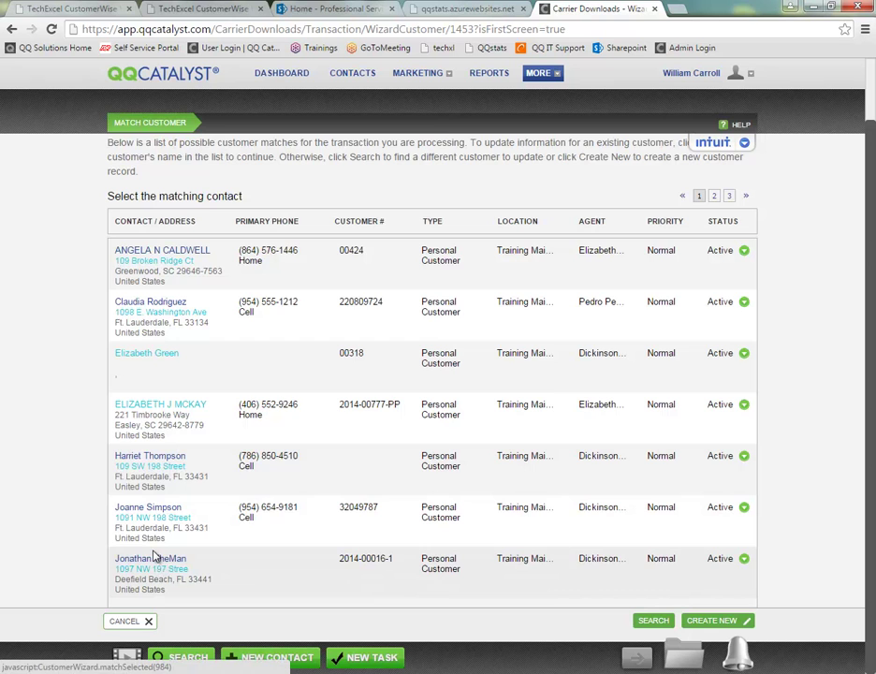
scroll(157, 558, up, 1)
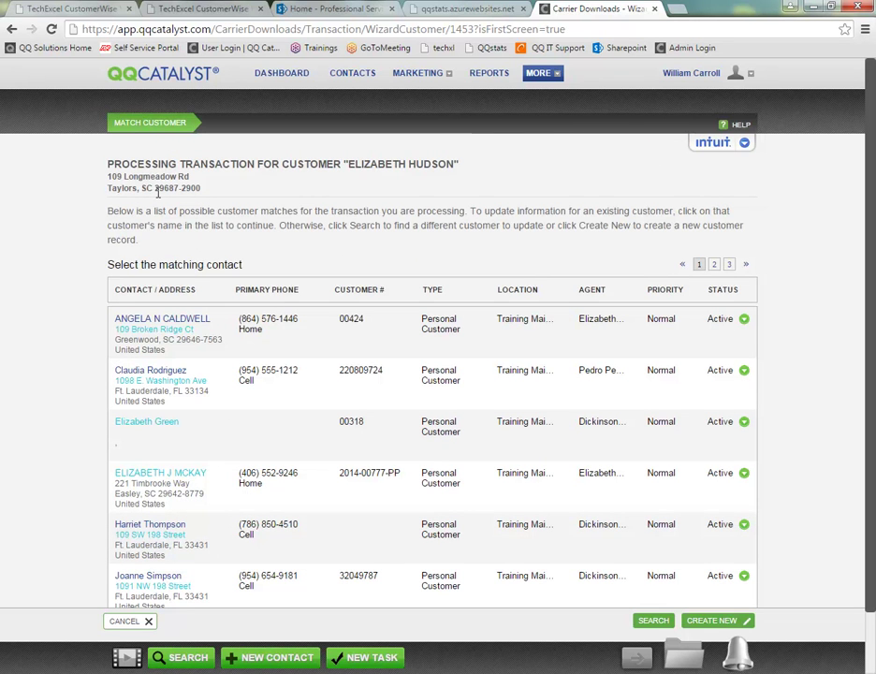
scroll(271, 363, down, 1)
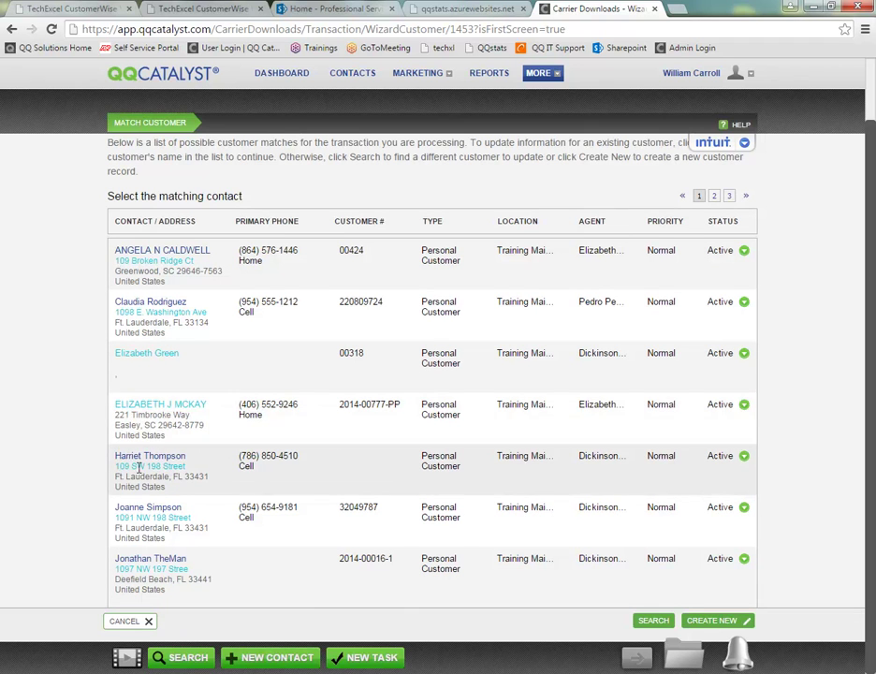
Page through the possible customer matches to pages 2 and 3
click(715, 196)
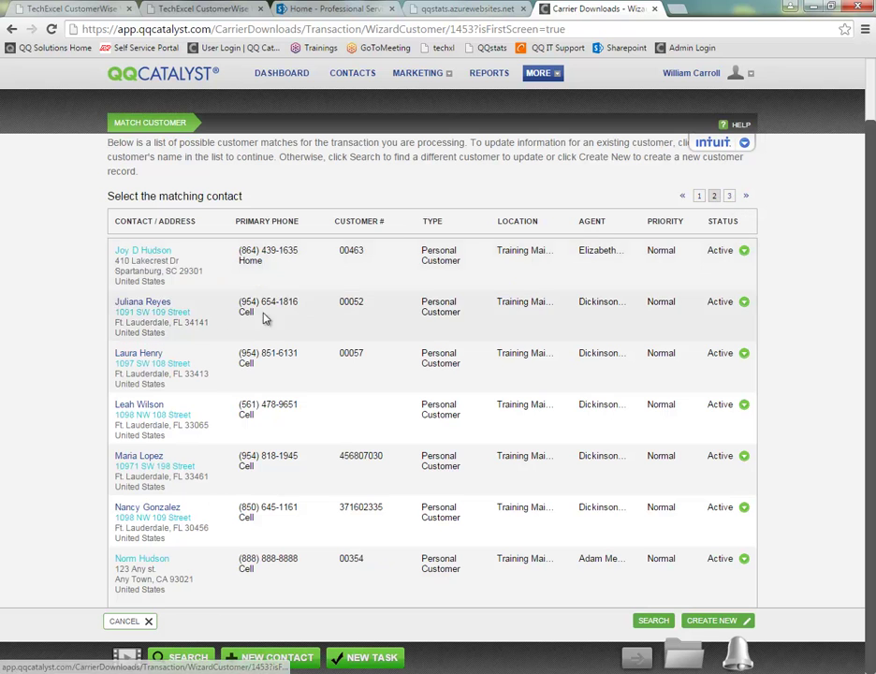
click(731, 197)
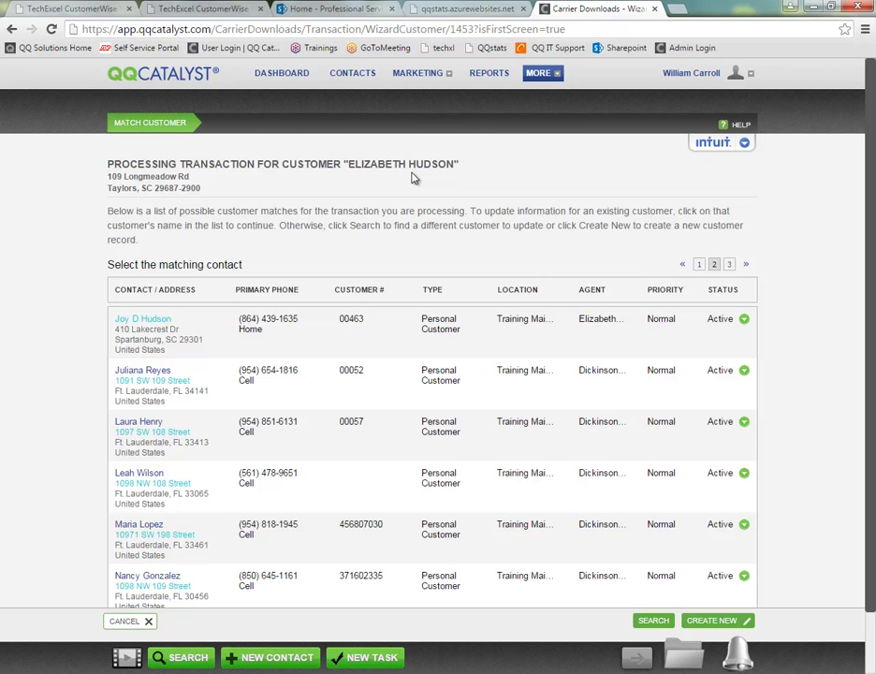
click(731, 266)
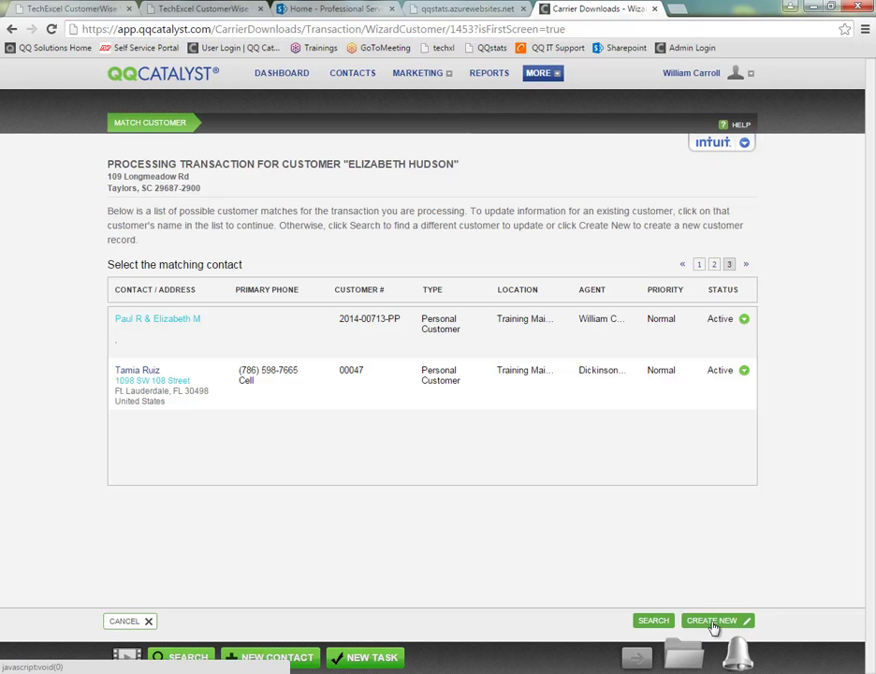
Search existing customers by the customer's first name and match the transaction to the result
click(655, 623)
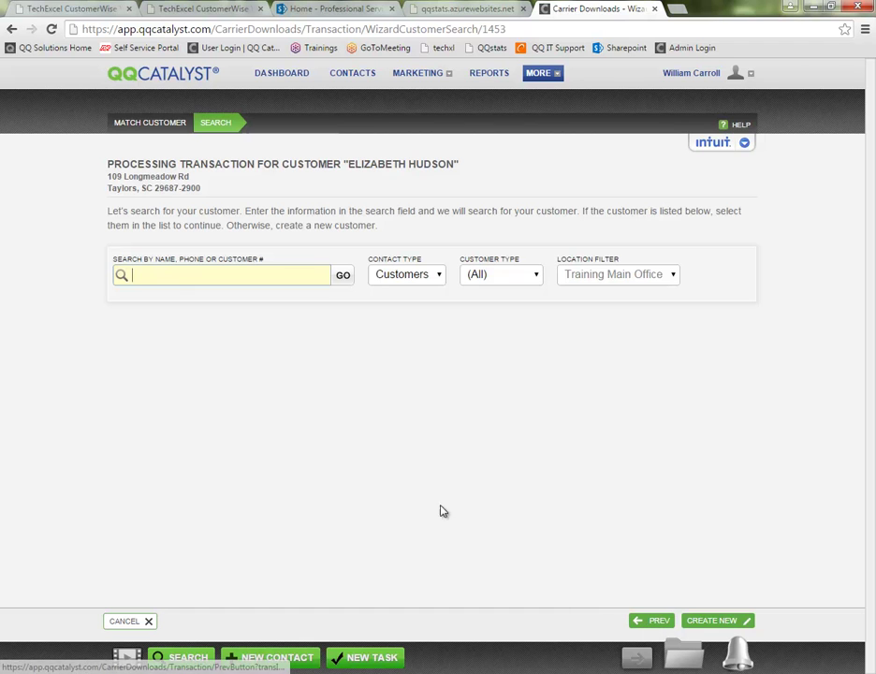
text(elizabeth)
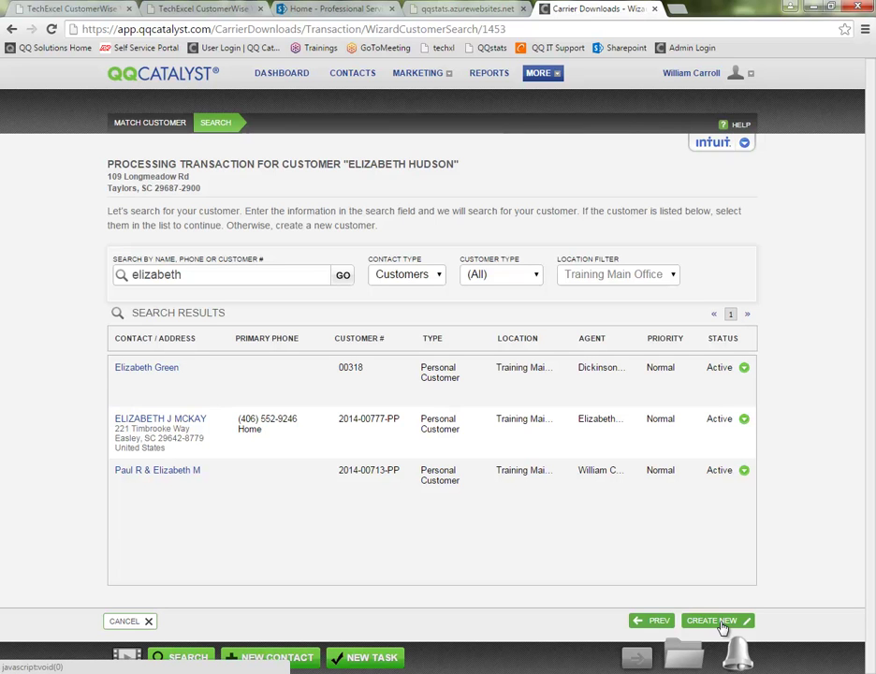
click(145, 370)
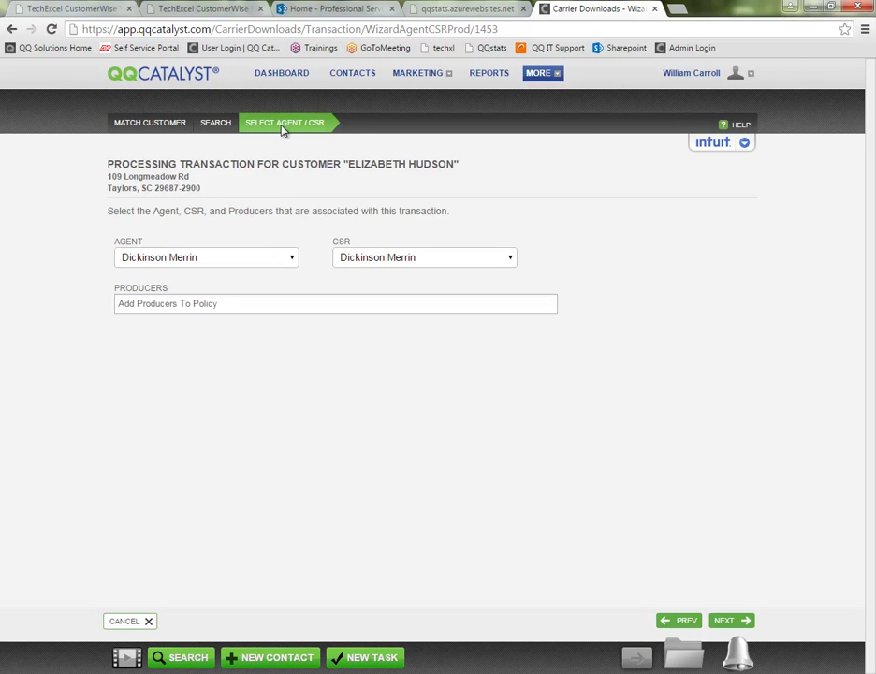
Review the prefilled Agent and CSR choices and the producer list, leaving them unchanged
click(290, 258)
click(366, 258)
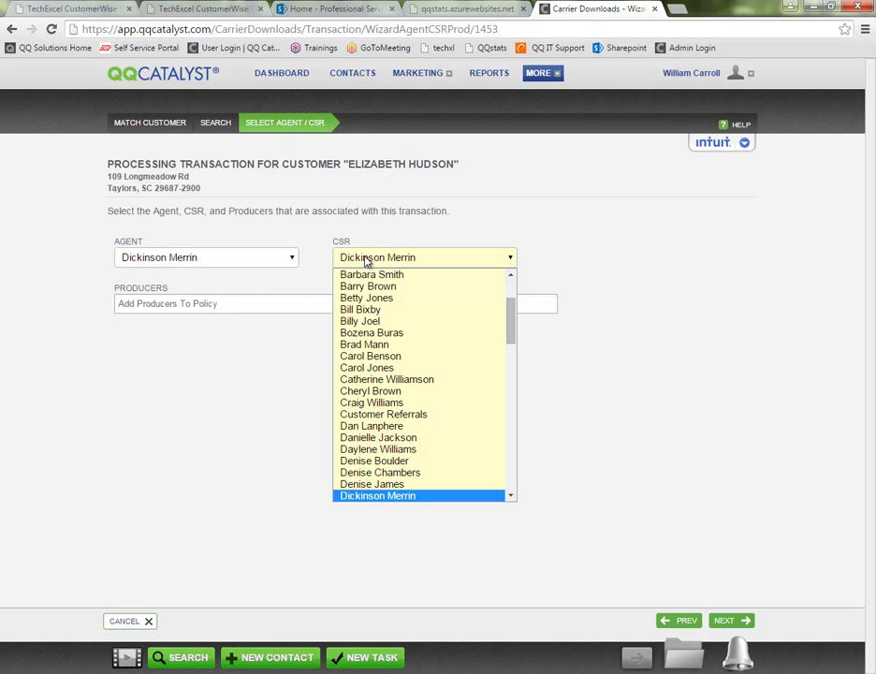
click(153, 303)
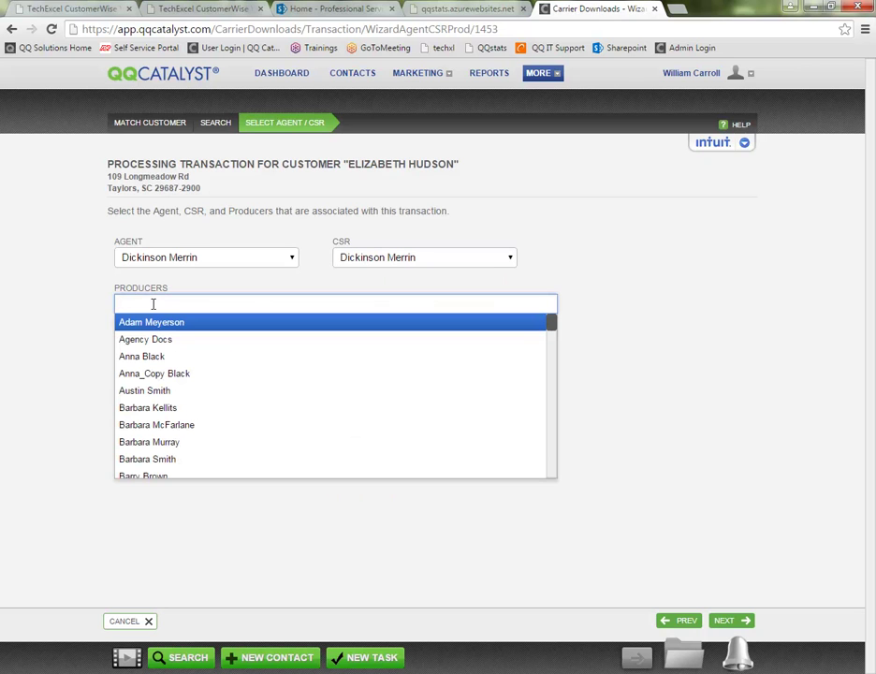
click(417, 229)
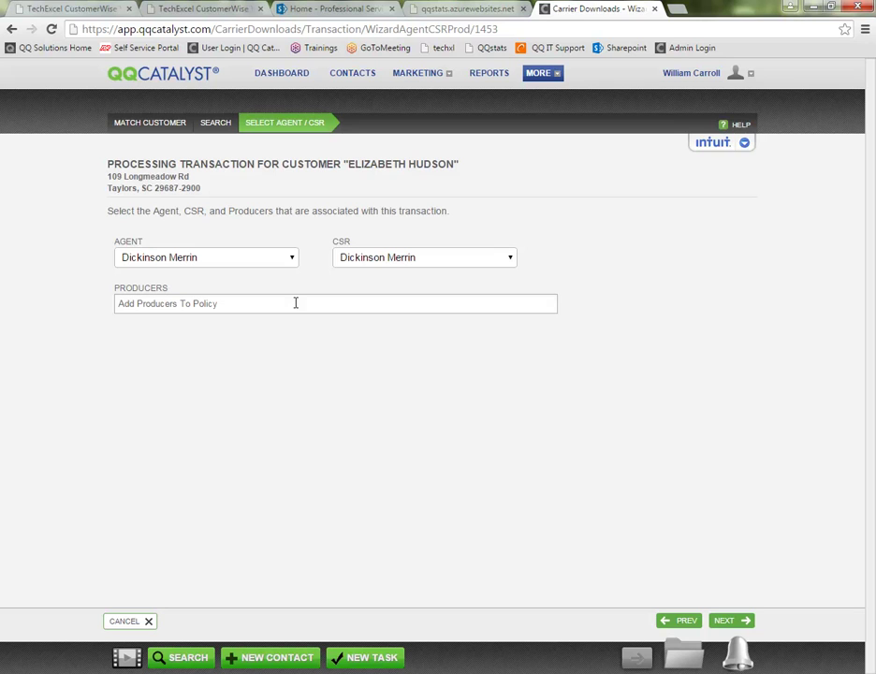
click(692, 73)
Add two producers to the policy and advance to the Transaction Summary
mouse_move(632, 98)
click(173, 304)
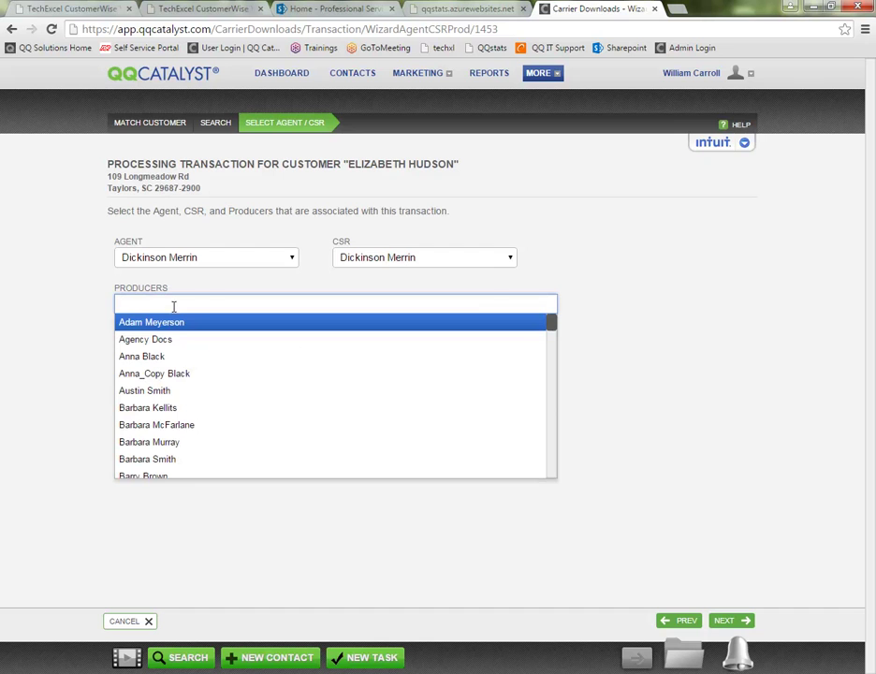
click(221, 425)
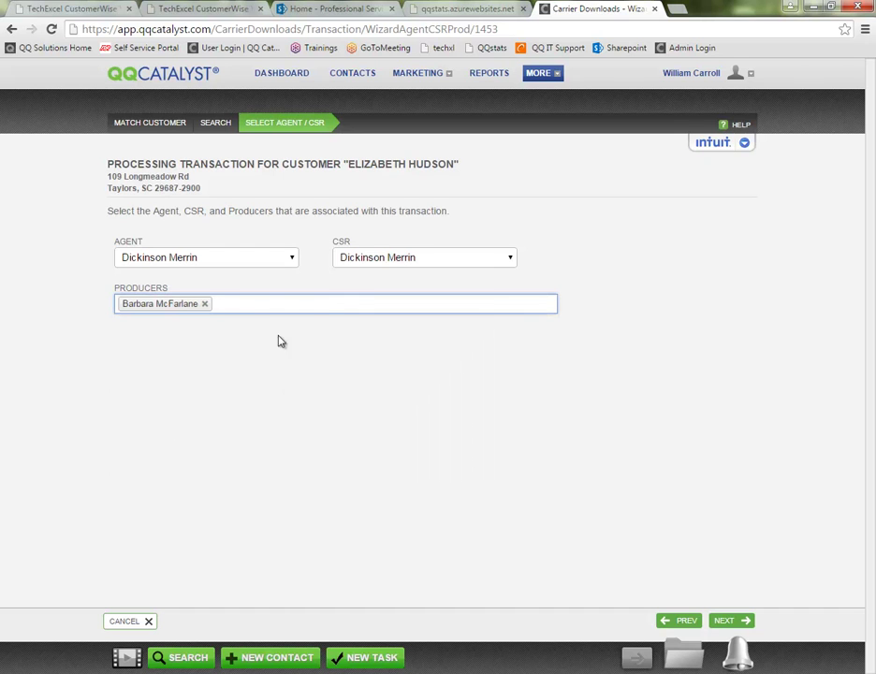
click(327, 300)
click(180, 401)
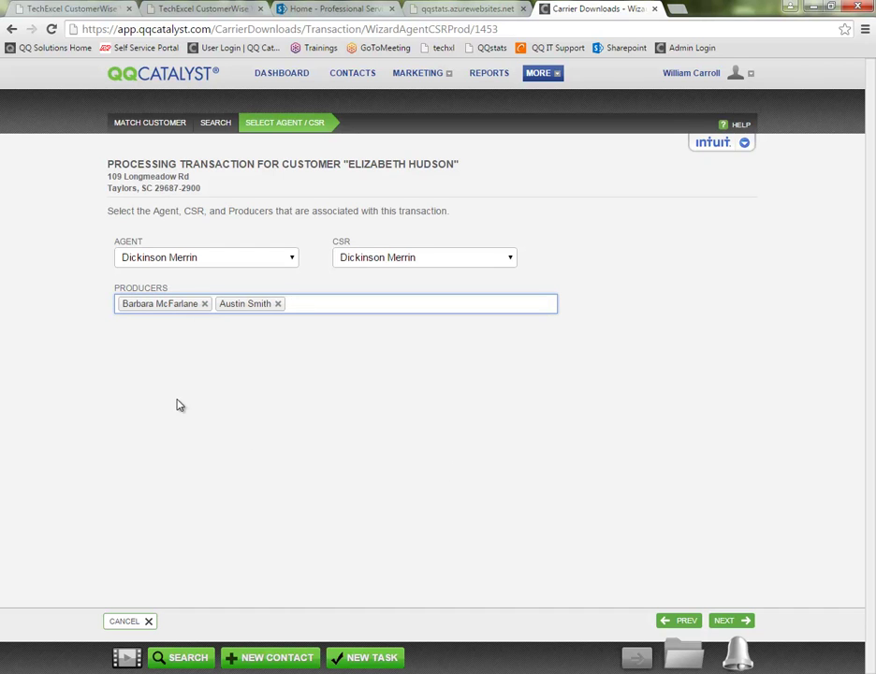
click(725, 620)
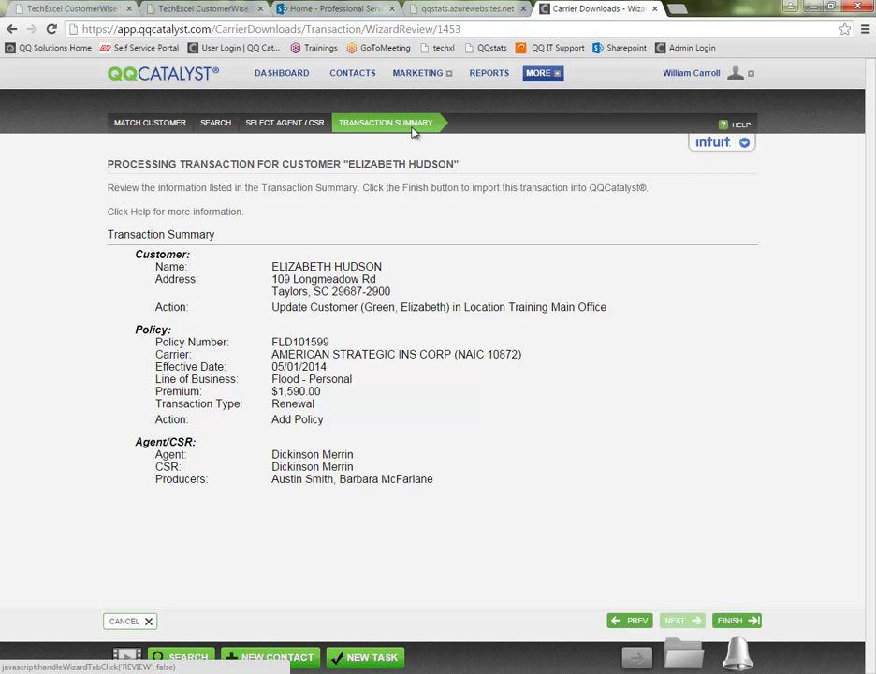
drag(272, 270, 395, 293)
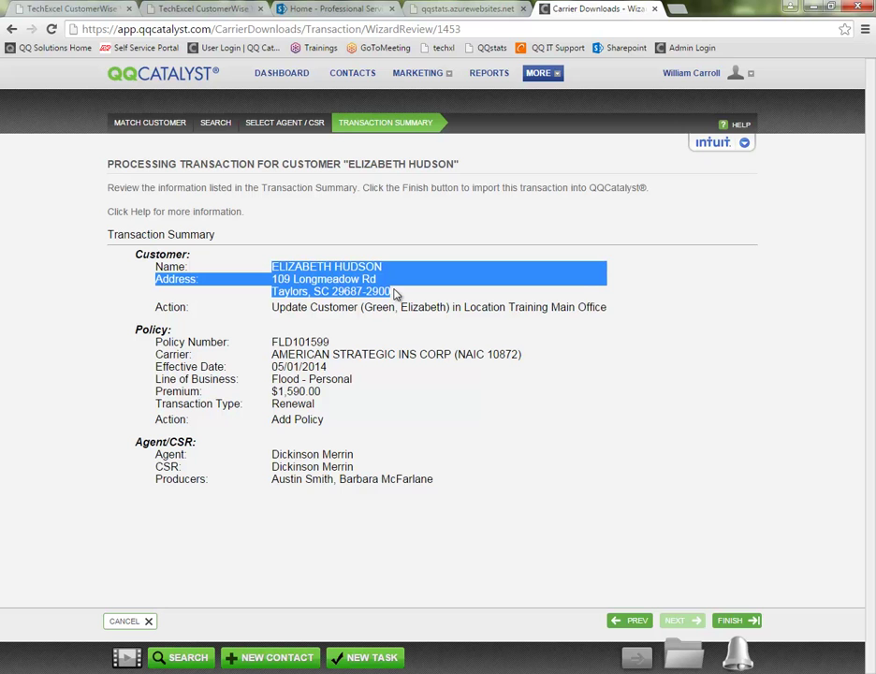
click(272, 307)
drag(272, 307, 447, 312)
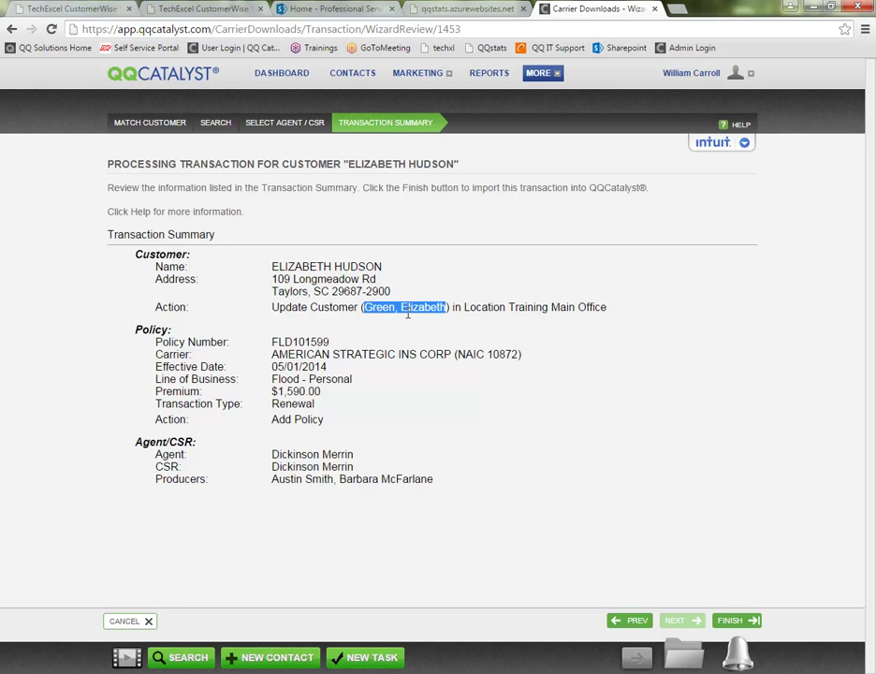
drag(273, 304, 360, 311)
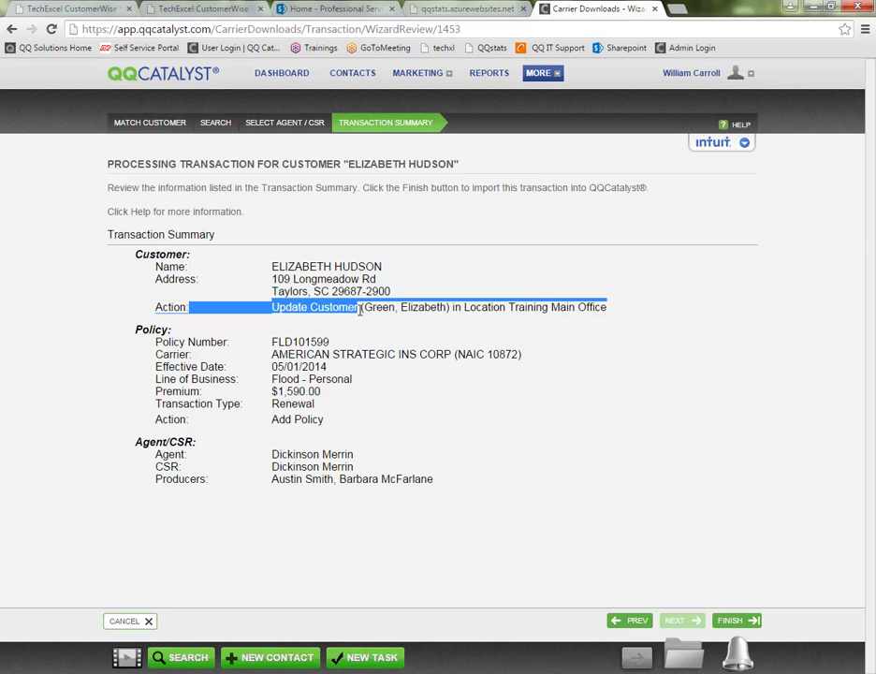
drag(270, 419, 321, 418)
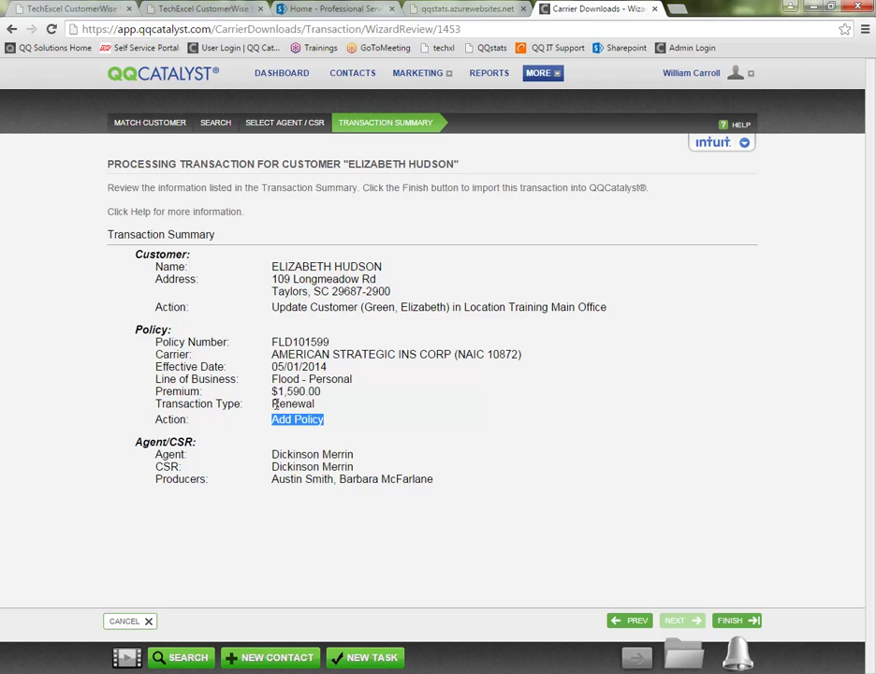
drag(273, 403, 324, 410)
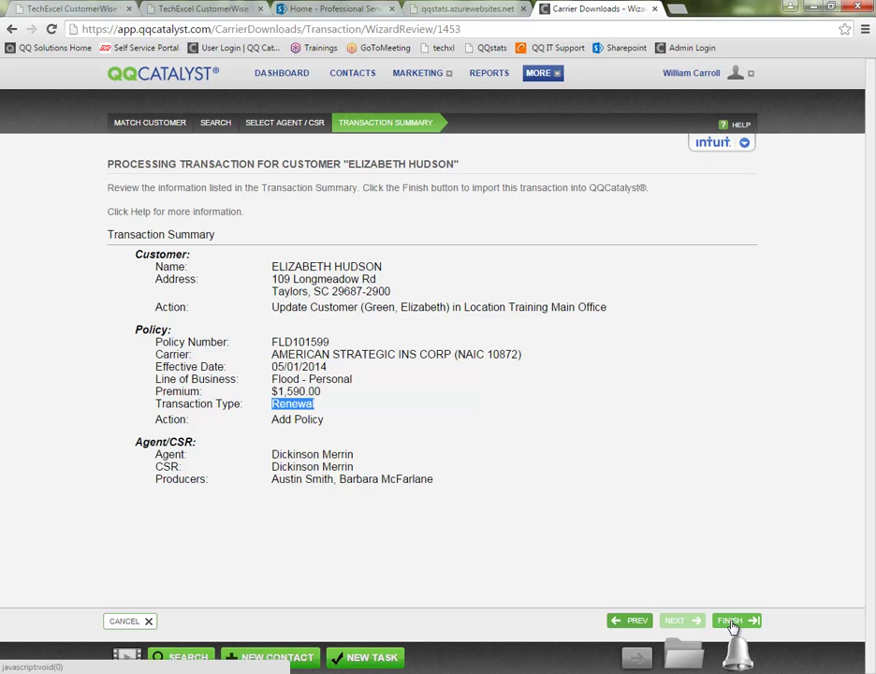
Step back twice to customer search and search existing customers by the first name again
click(628, 629)
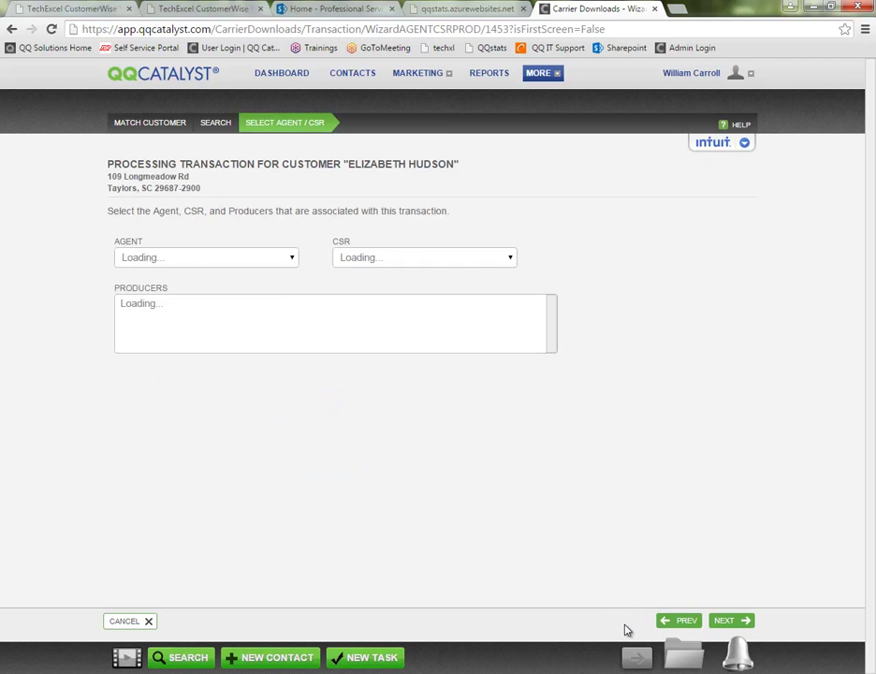
click(667, 626)
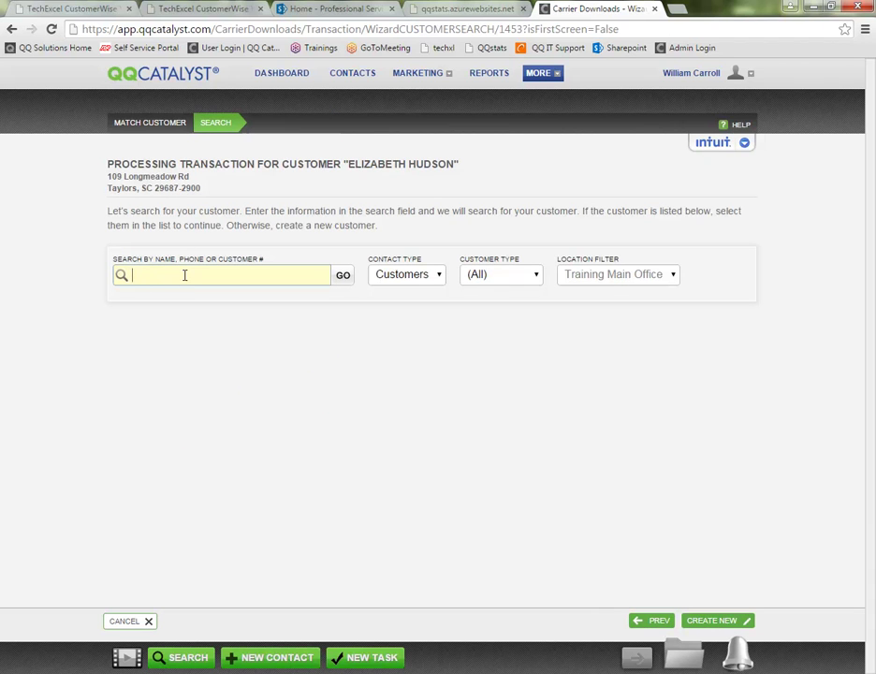
text(elizabeth)
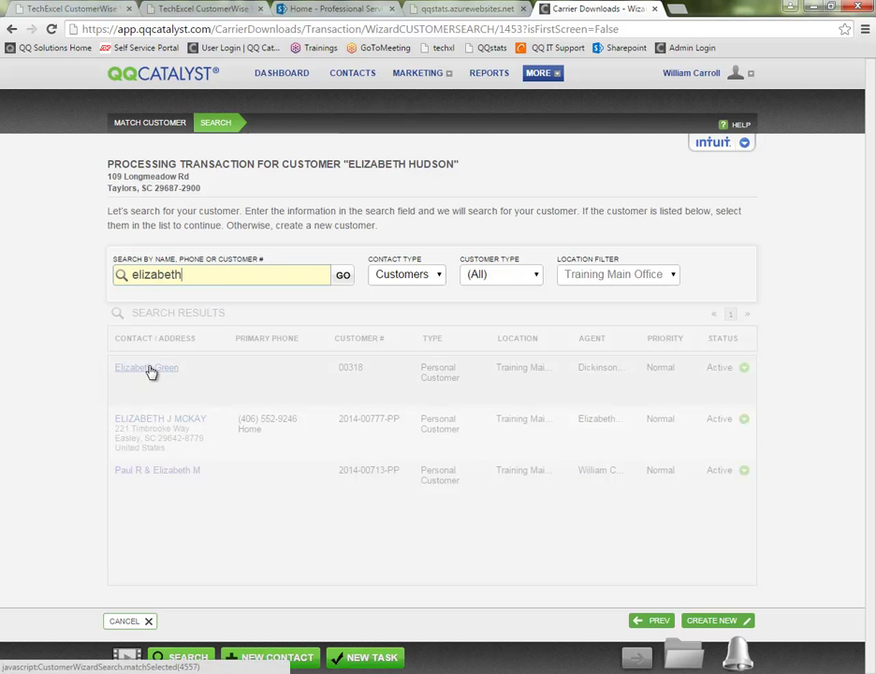
Create a new customer instead, add Agency Docs as producer, and continue to the summary
click(717, 624)
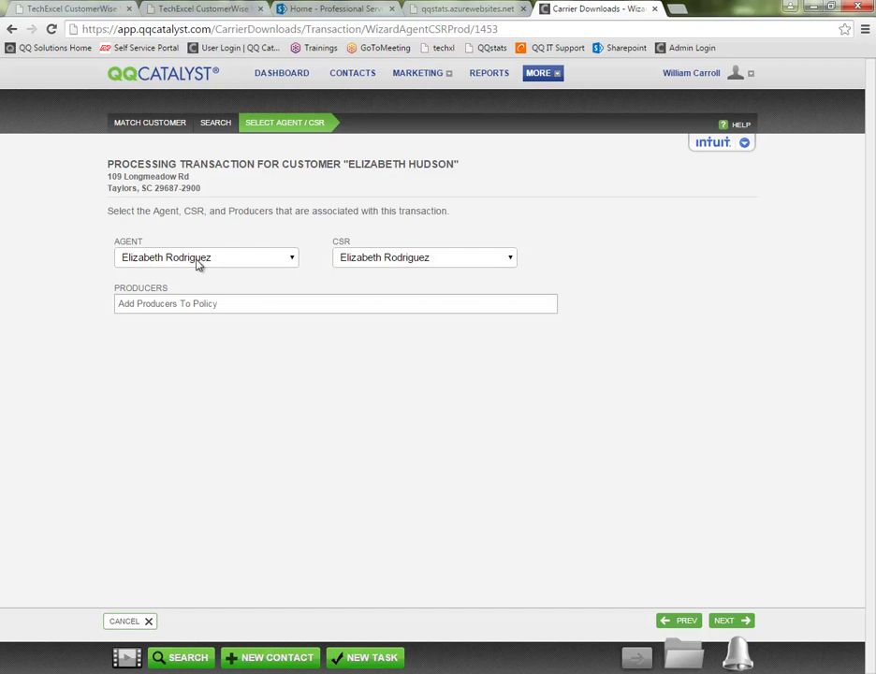
click(264, 298)
click(205, 346)
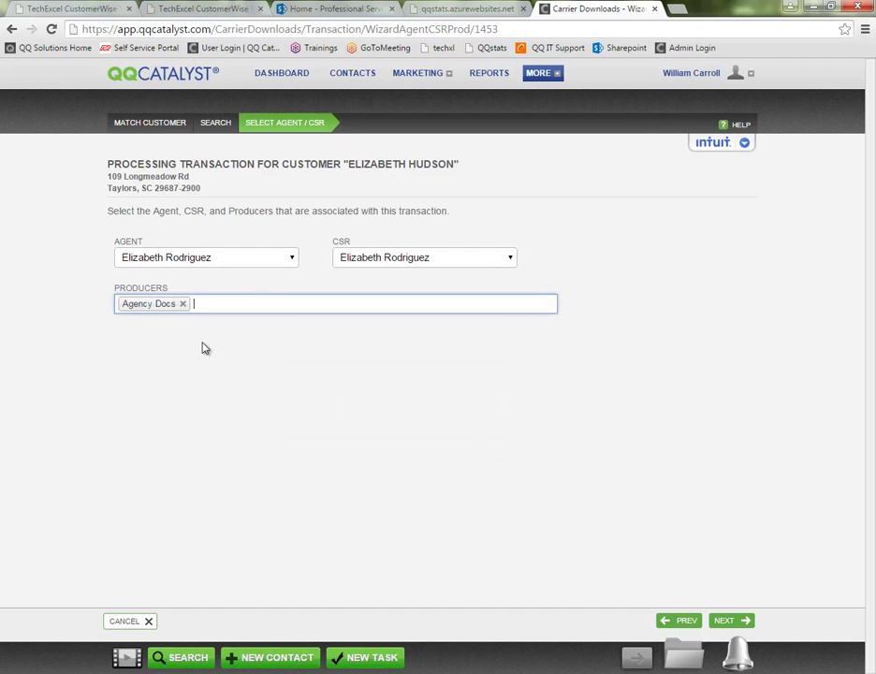
click(735, 624)
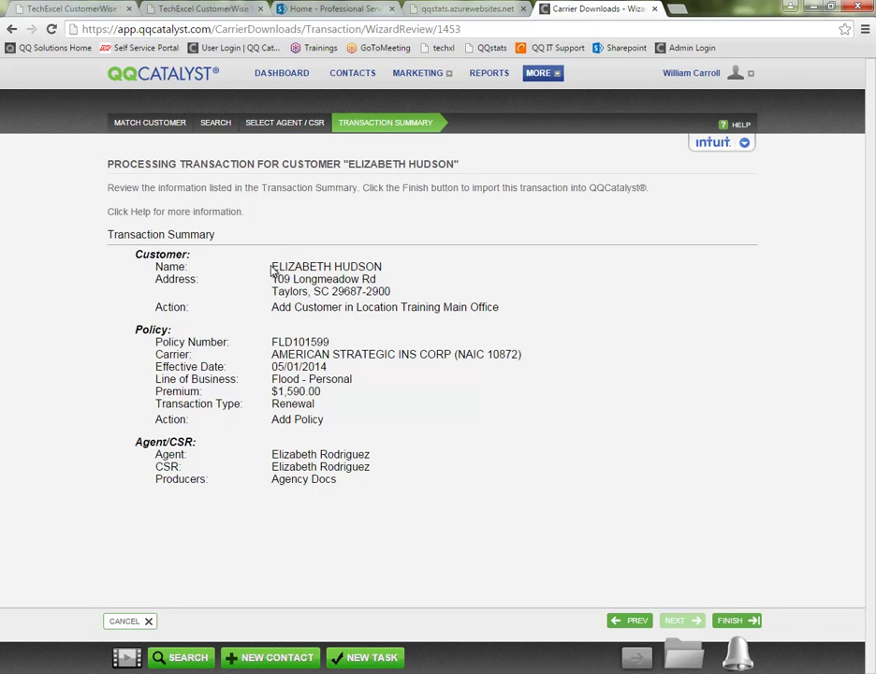
Review the Add Customer and Add Policy summary, finish the import, and view Completed transactions
drag(273, 270, 394, 293)
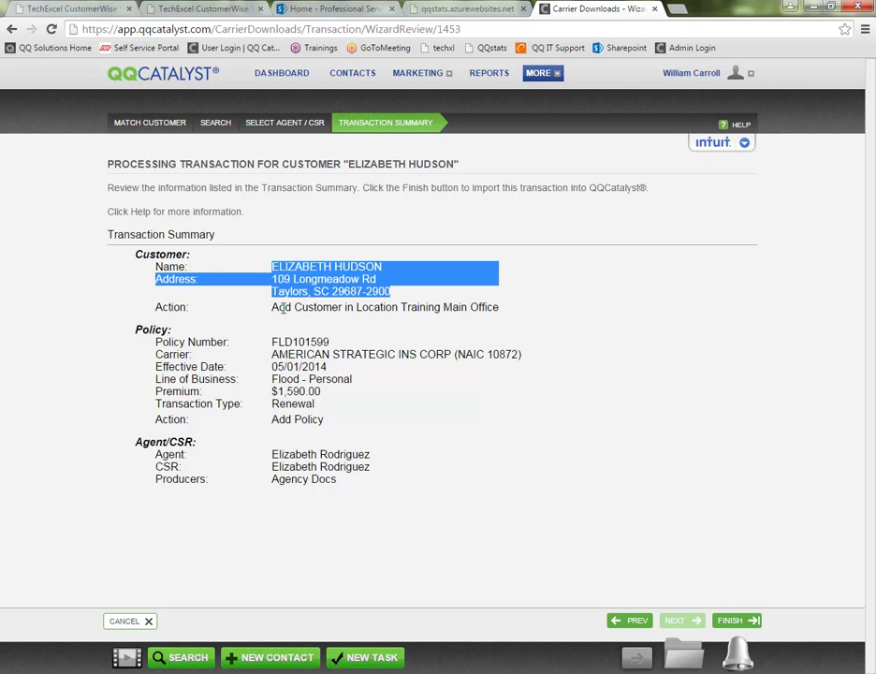
drag(262, 309, 358, 315)
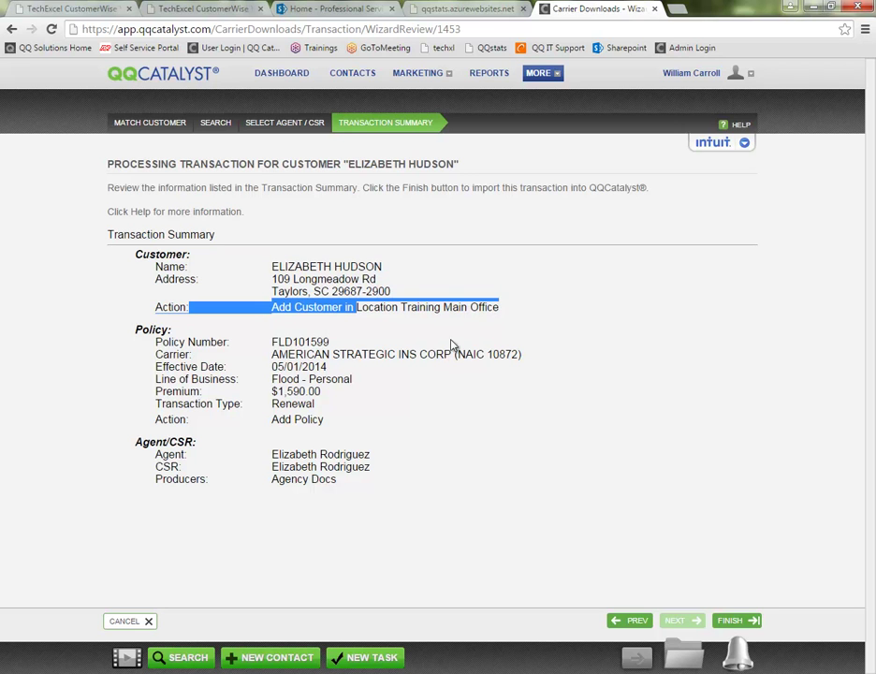
drag(272, 419, 325, 421)
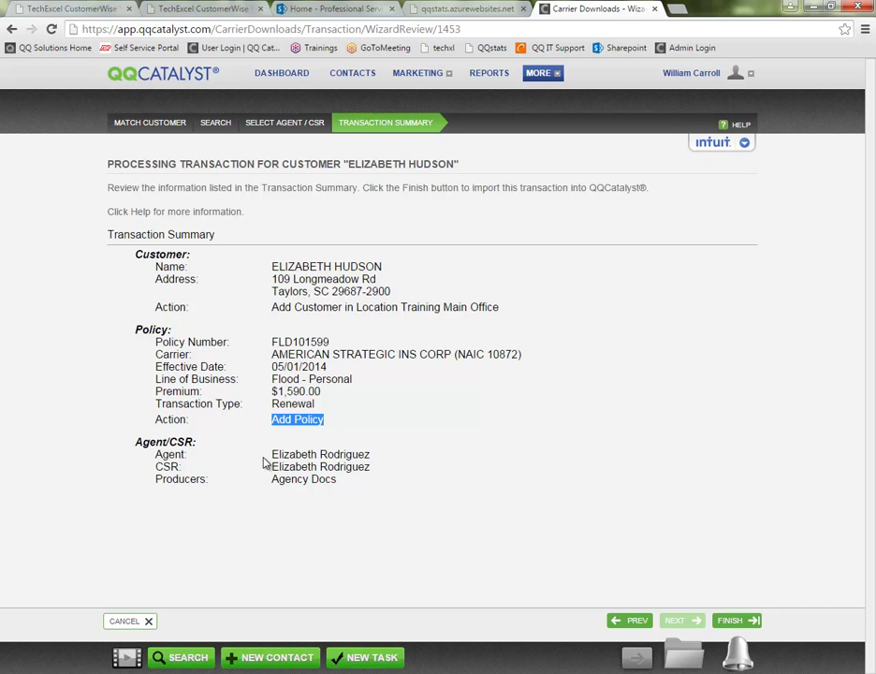
drag(271, 456, 337, 480)
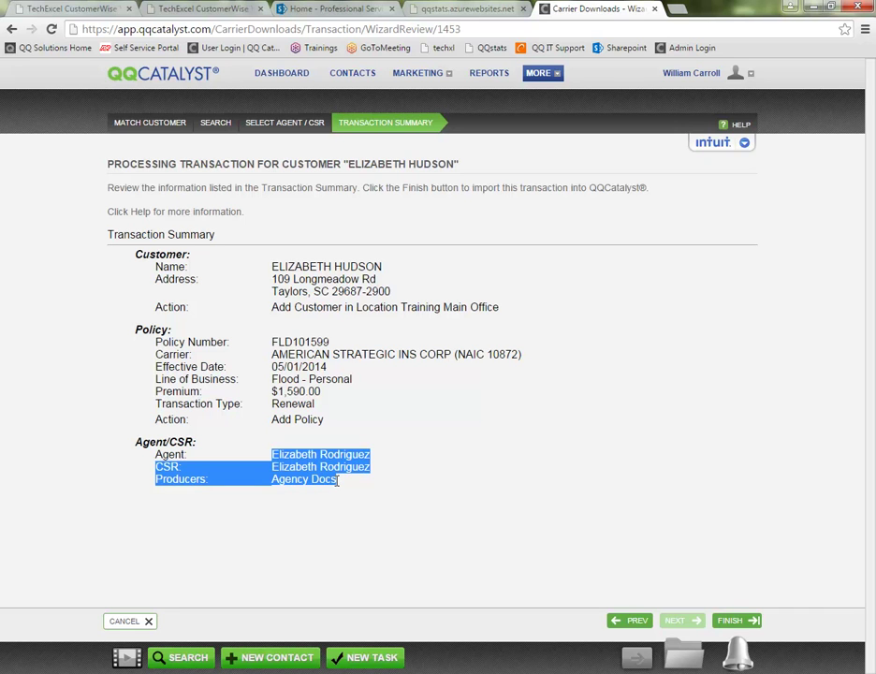
click(655, 501)
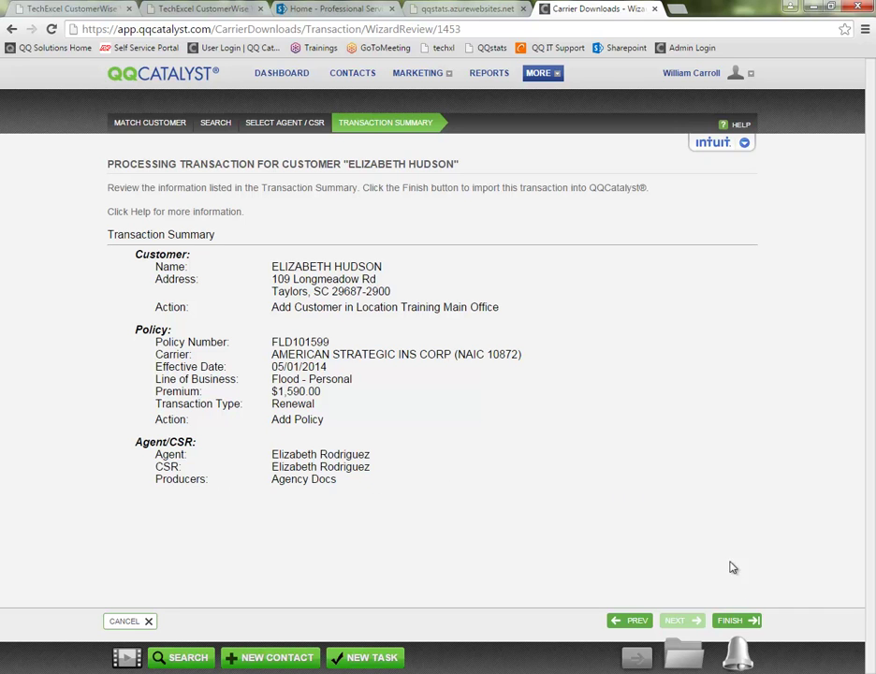
click(735, 621)
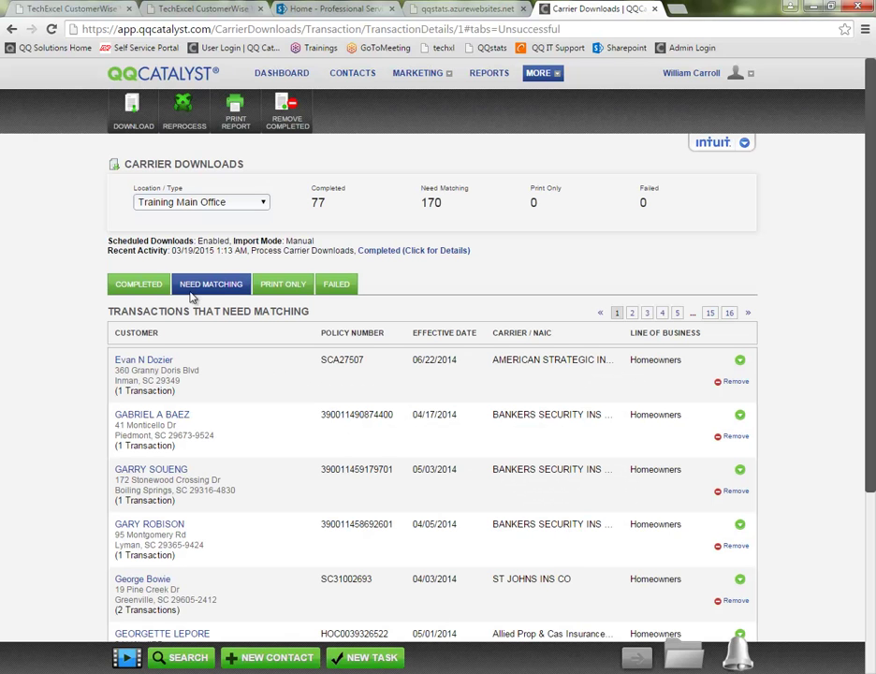
click(139, 284)
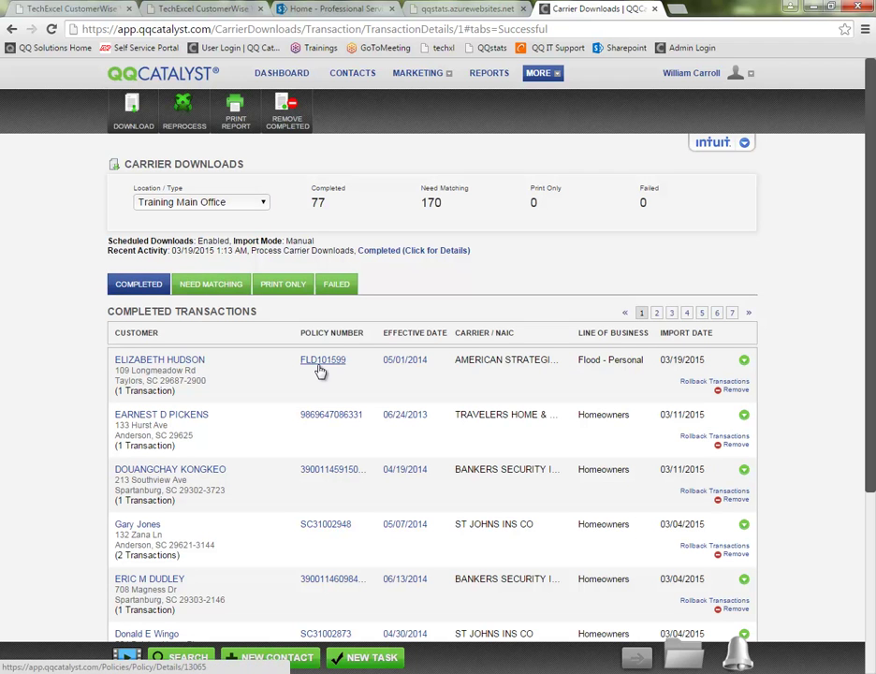
middle_click(150, 364)
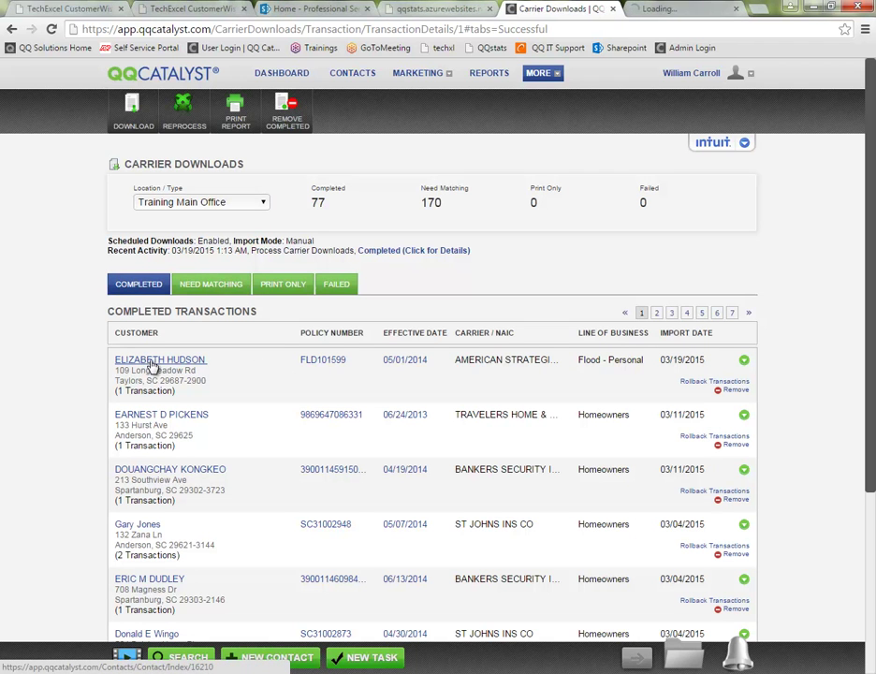
click(657, 11)
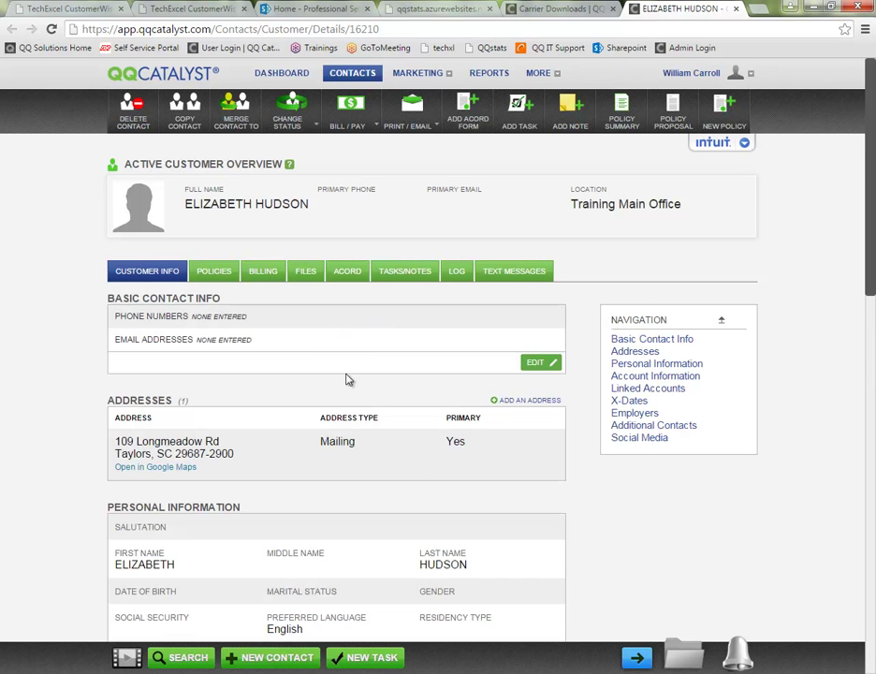
scroll(349, 350, down, 1)
scroll(350, 352, down, 3)
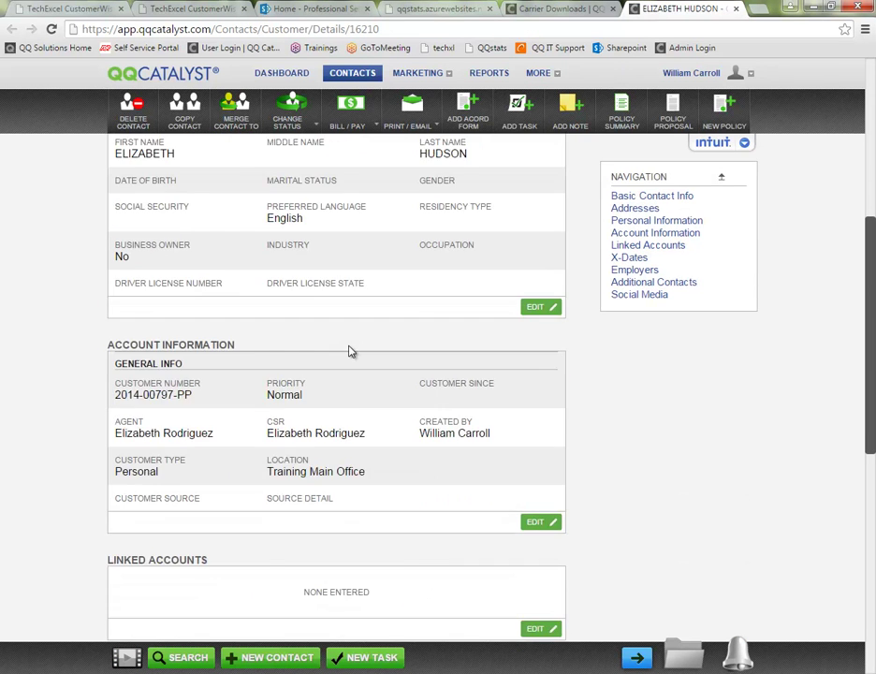
scroll(350, 352, up, 2)
scroll(349, 351, up, 2)
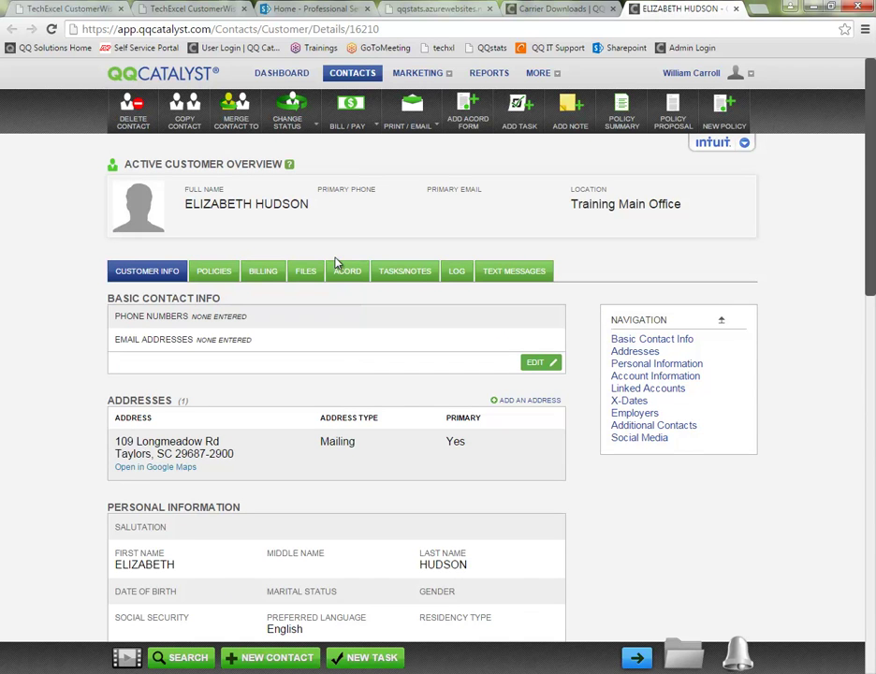
click(735, 9)
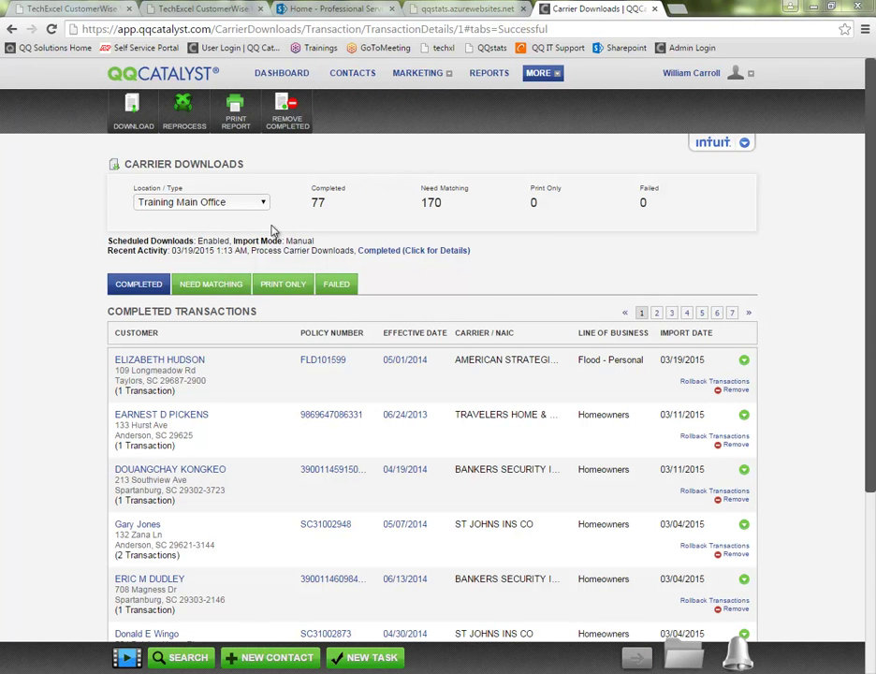
Show the transactions needing matching, expand the second one and start matching it
click(208, 290)
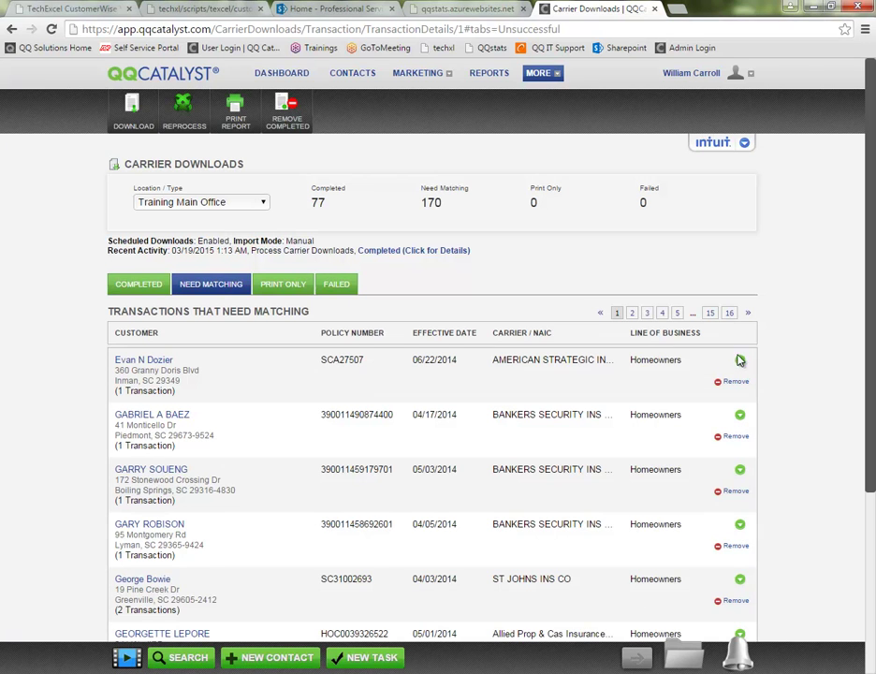
click(739, 414)
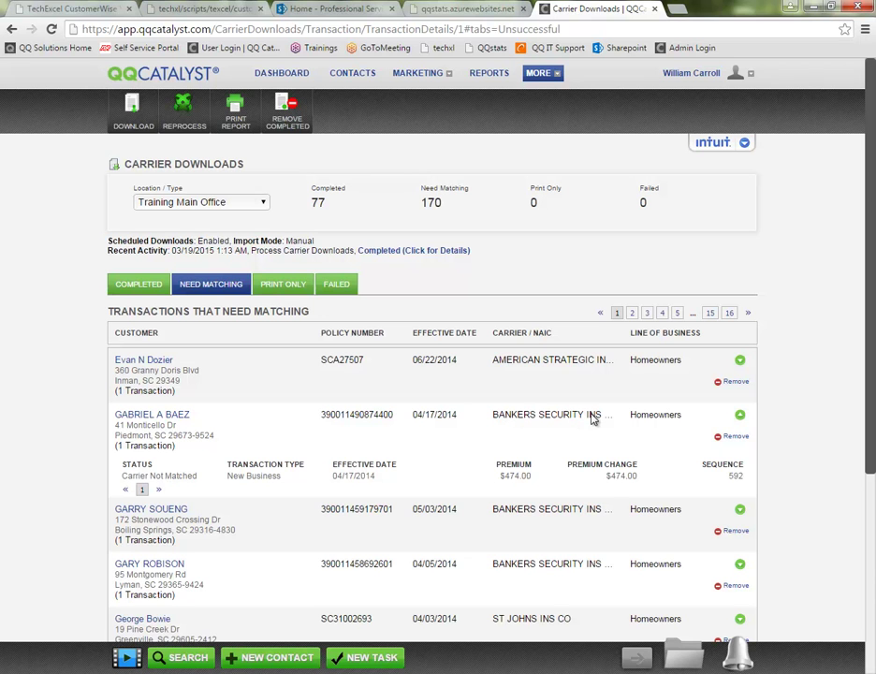
click(147, 423)
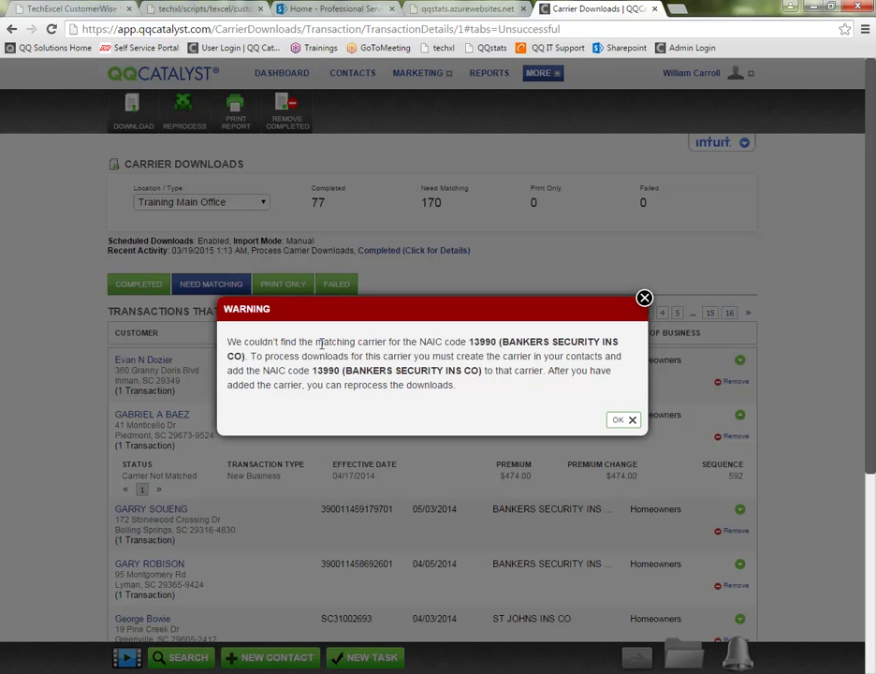
Copy the missing carrier's NAIC code from the warning, close it, and open Contacts in a new tab
drag(470, 340, 246, 358)
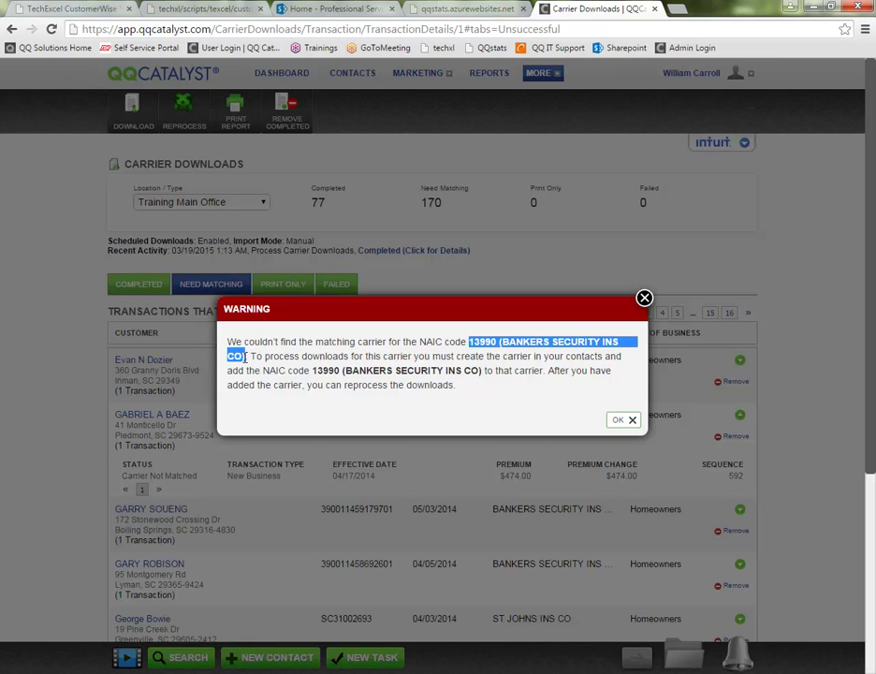
right_click(246, 358)
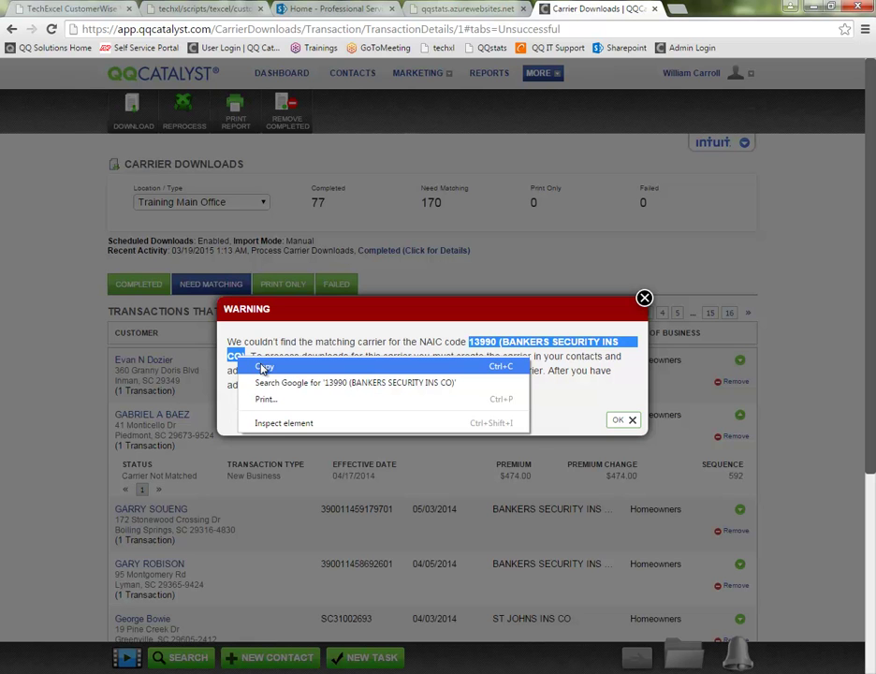
click(263, 368)
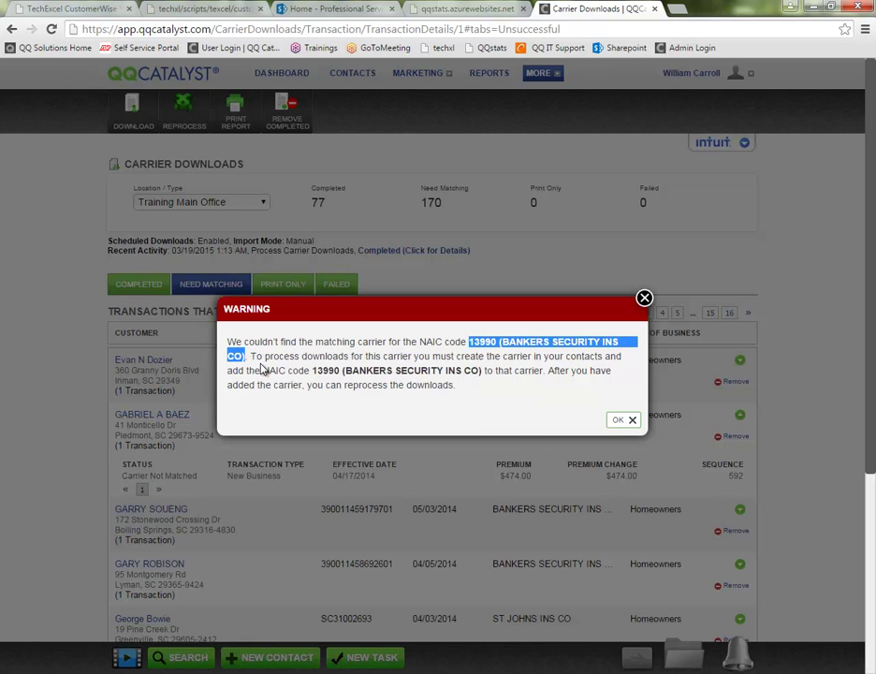
click(644, 298)
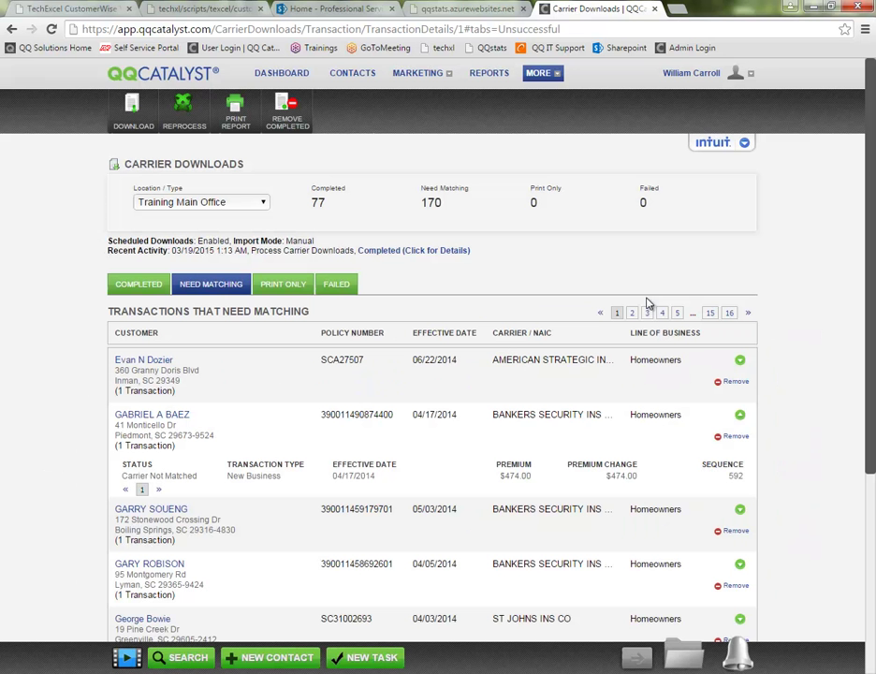
middle_click(370, 82)
Search contacts for 'bankers' and open the BANKERS SECURITY INS CO carrier record
click(684, 9)
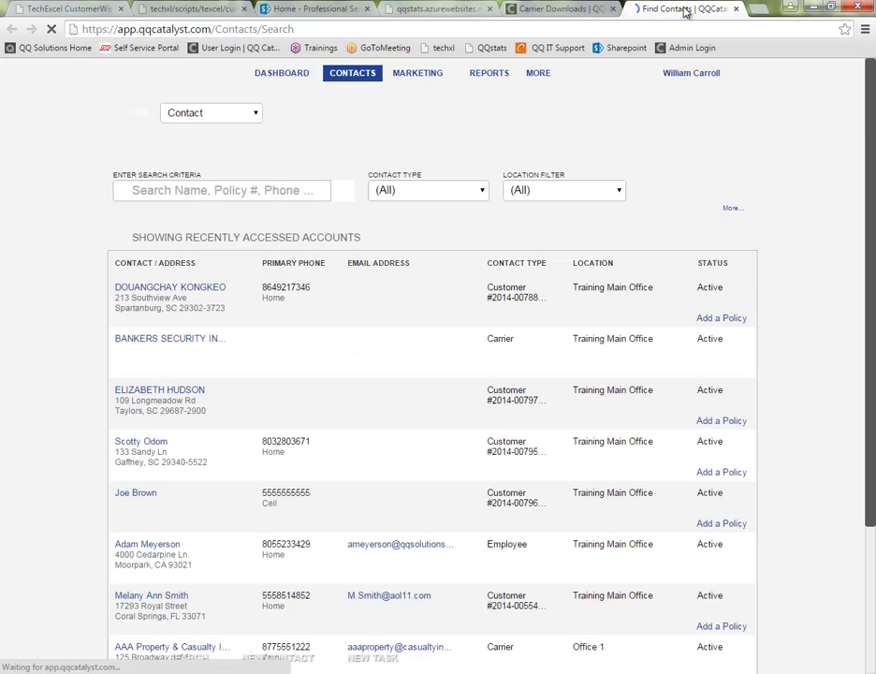
text(bankers)
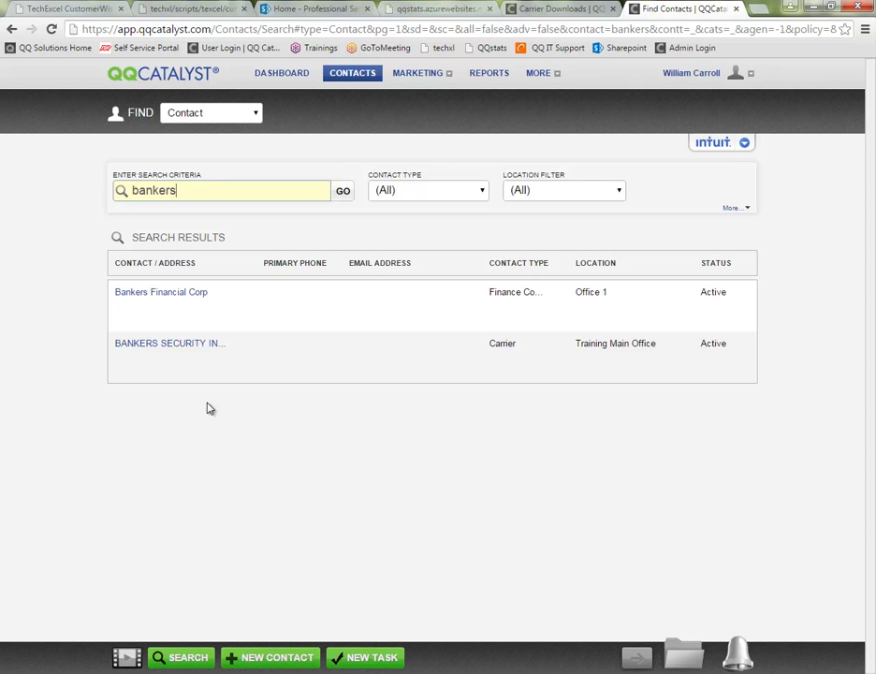
click(174, 348)
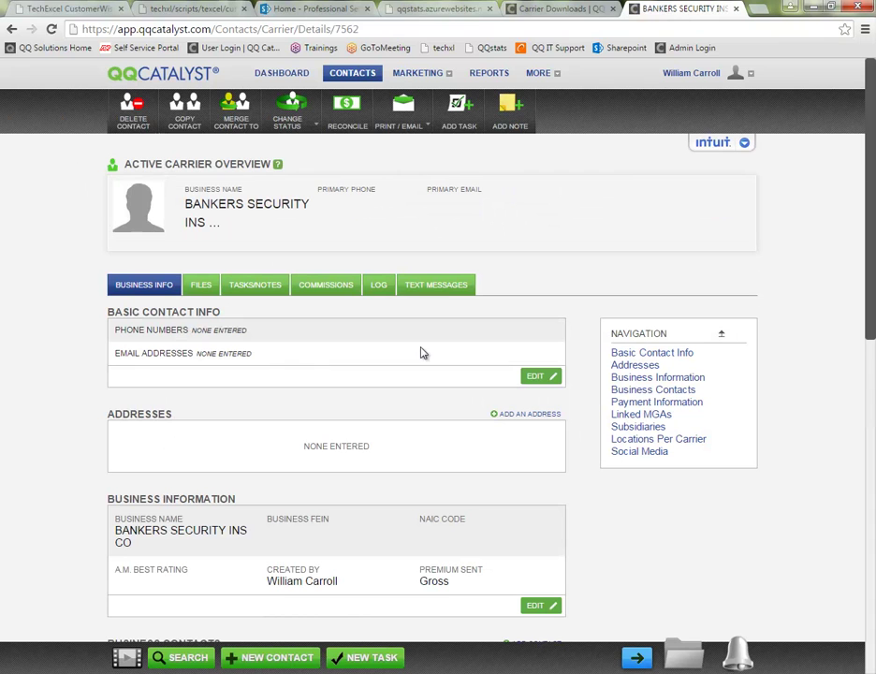
Paste NAIC code 13990 into the carrier's Business Information, save, and close the tab
drag(418, 519, 446, 520)
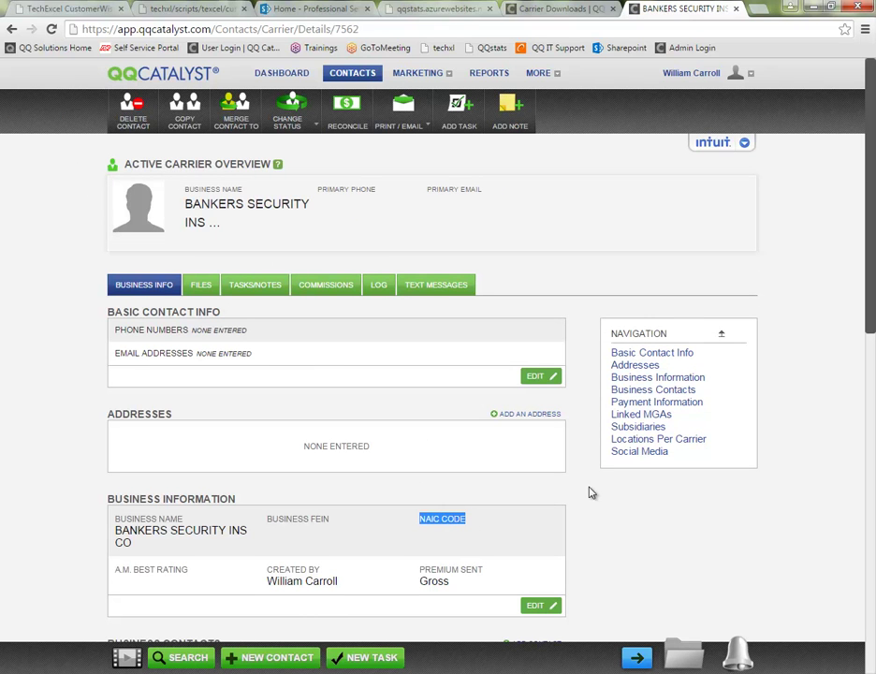
click(538, 604)
click(440, 535)
right_click(440, 535)
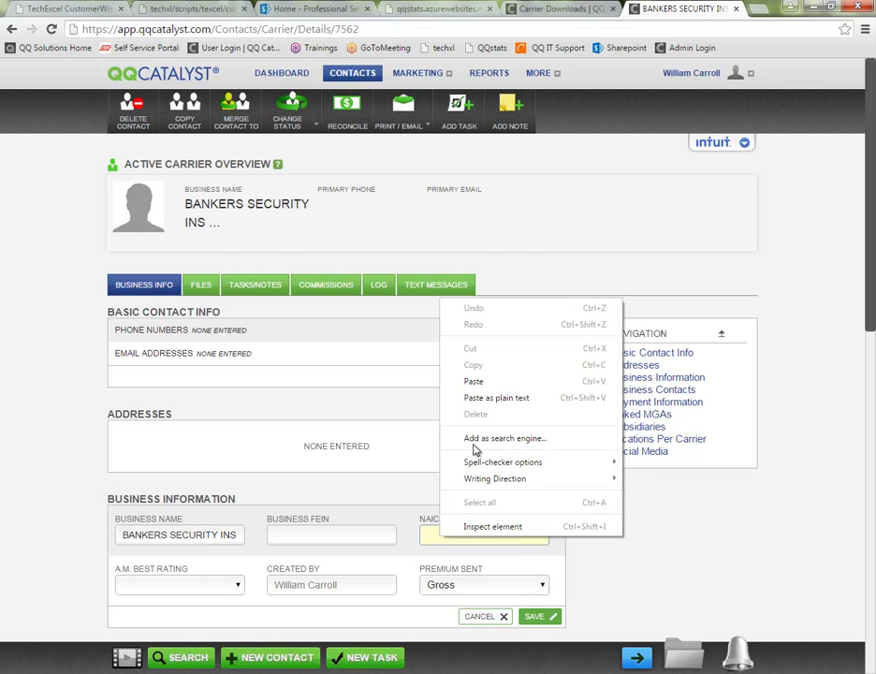
click(473, 384)
key(BackSpace)
key(BackSpace)
key(BackSpace)
key(BackSpace)
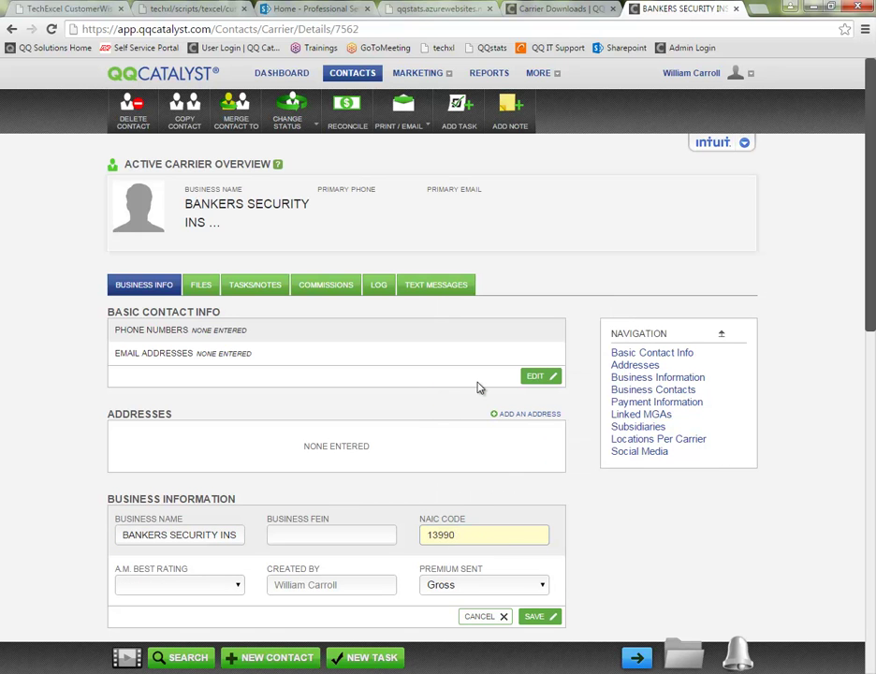
click(540, 615)
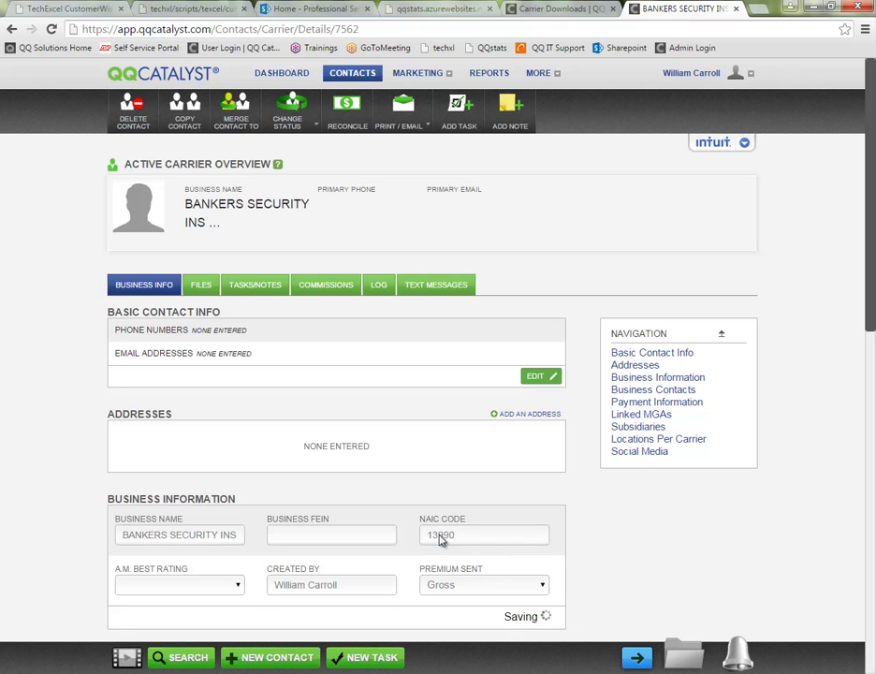
click(736, 10)
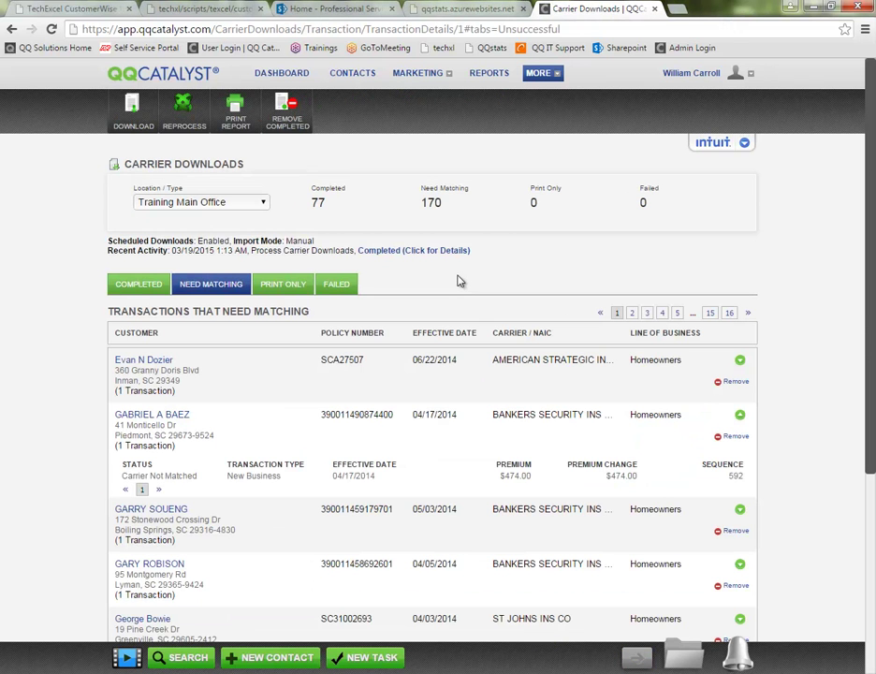
Start matching the downloaded transaction and review the customer's name, address and phone
click(153, 415)
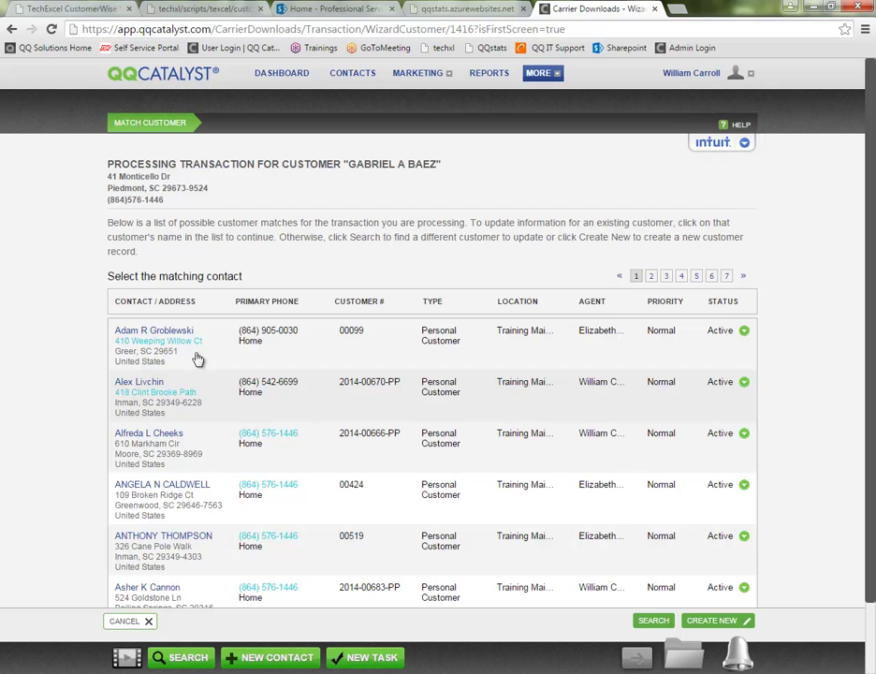
drag(349, 165, 441, 203)
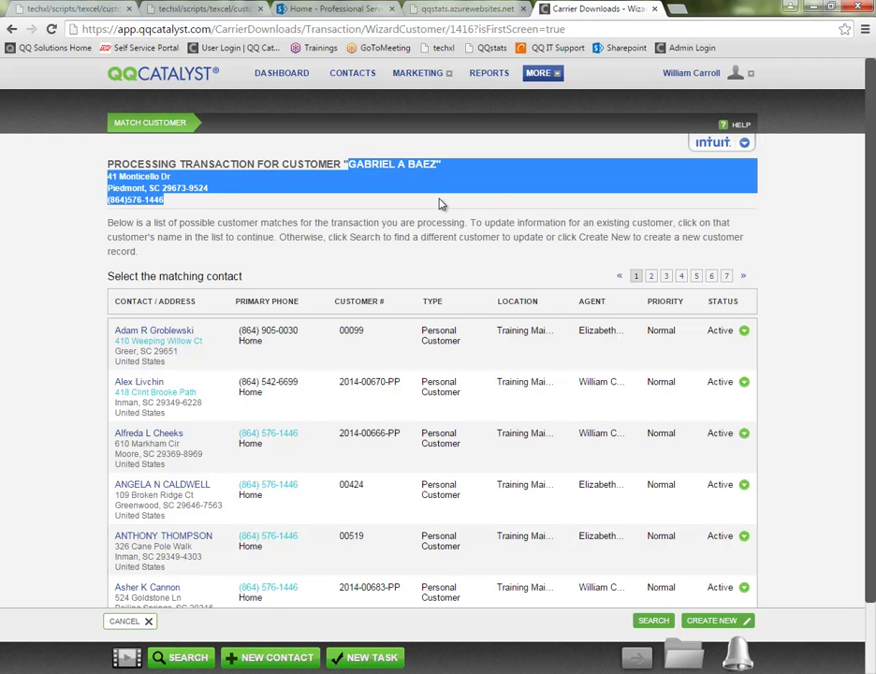
scroll(217, 364, down, 1)
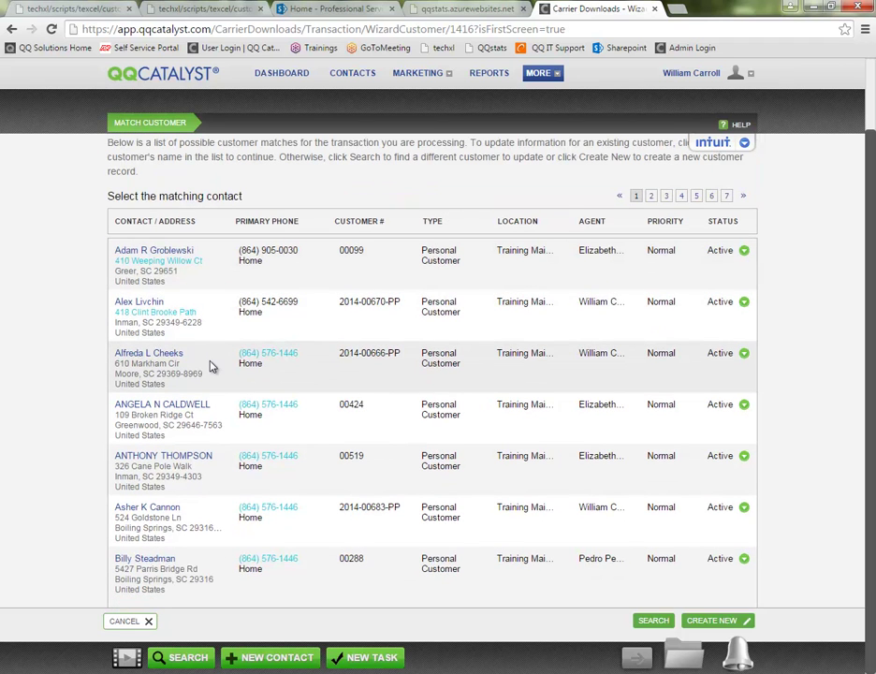
Search for the customer's name, then pick the existing contact from page 3 of matches
click(655, 621)
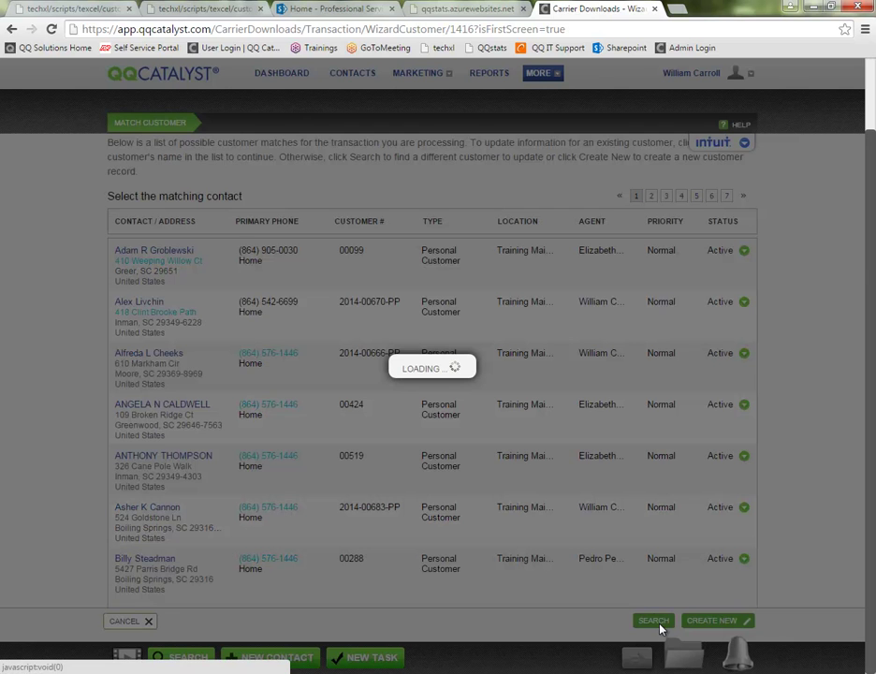
text(gabriel)
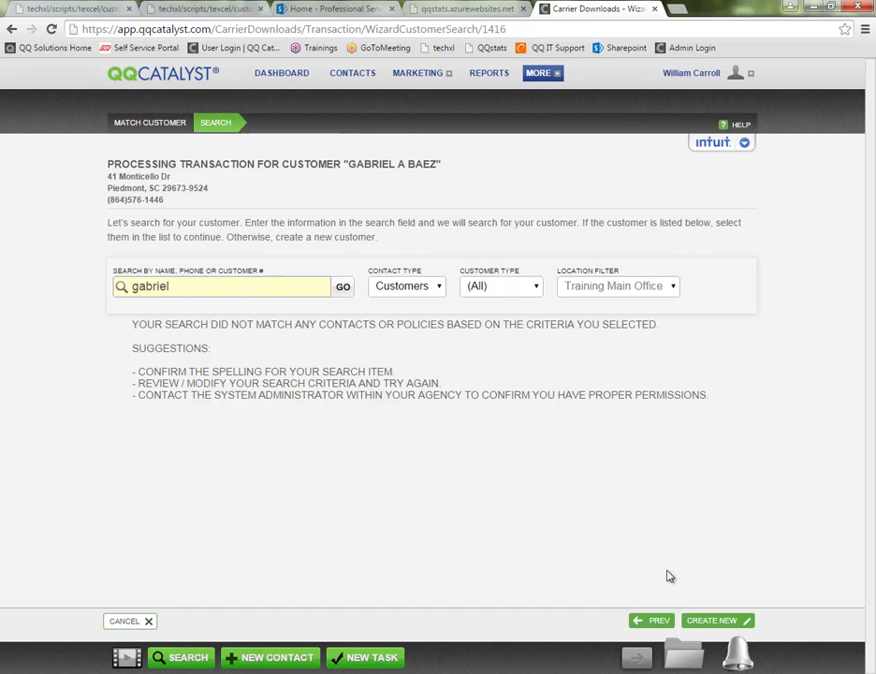
click(653, 625)
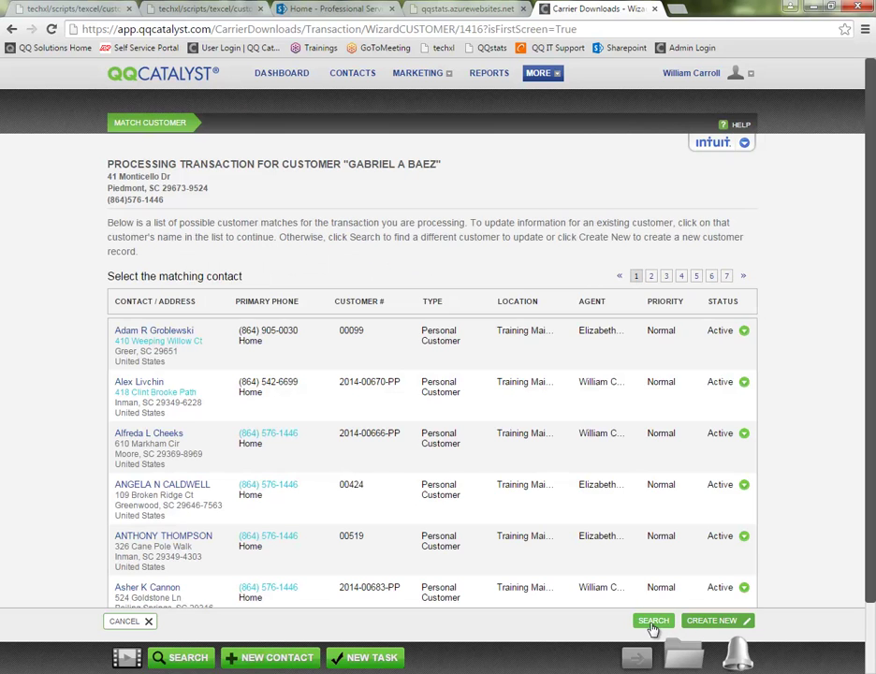
scroll(205, 322, down, 1)
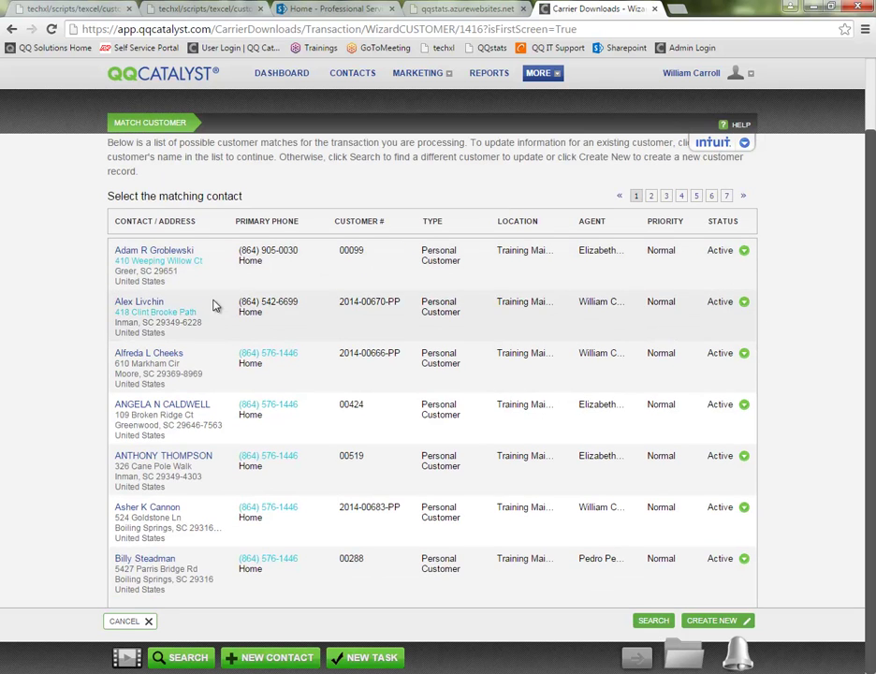
click(666, 198)
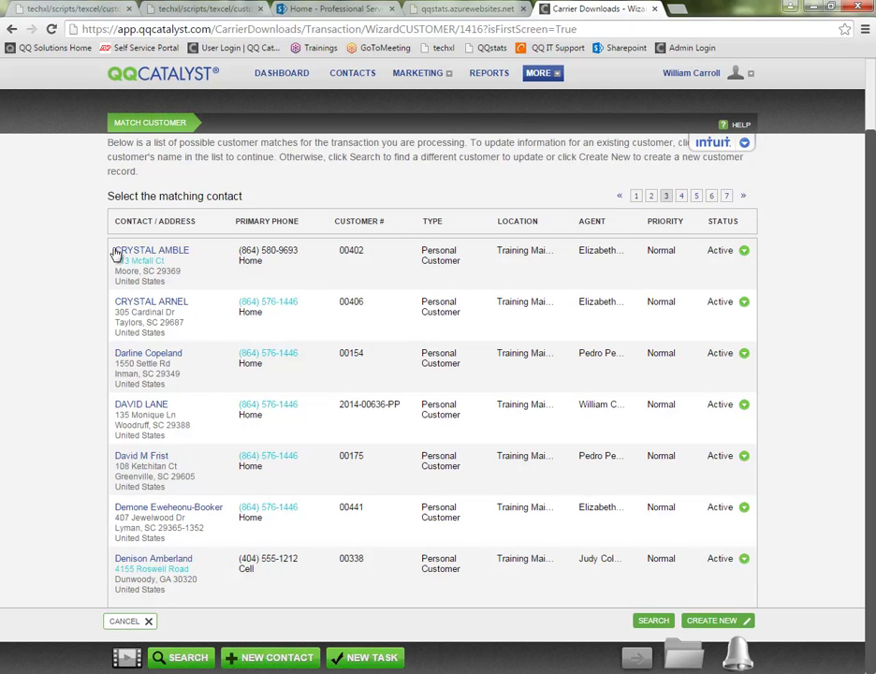
click(142, 256)
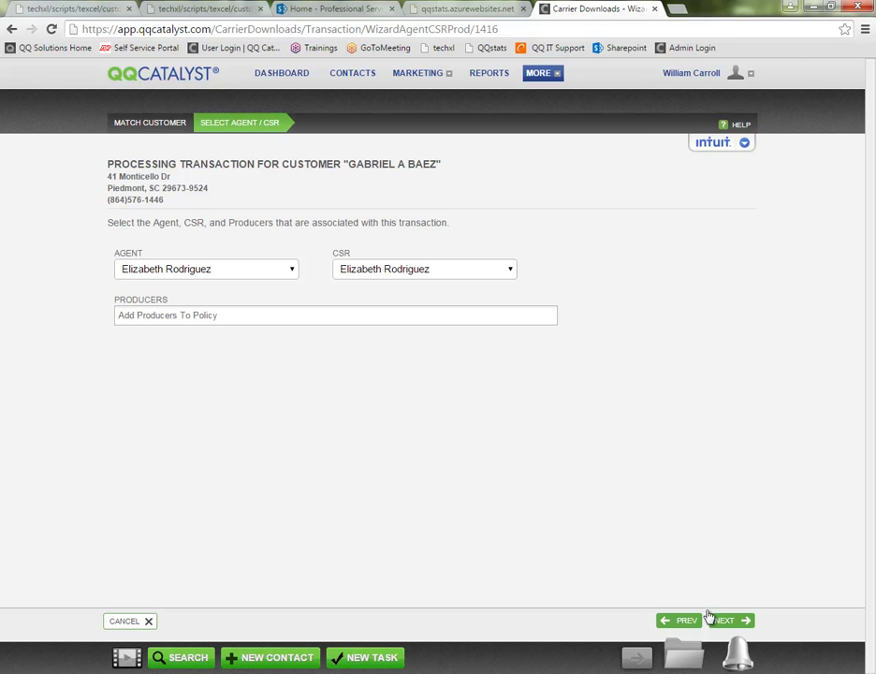
Keep the prefilled agent and CSR, then review the summary's updated customer, Add Policy and New Business type
click(718, 624)
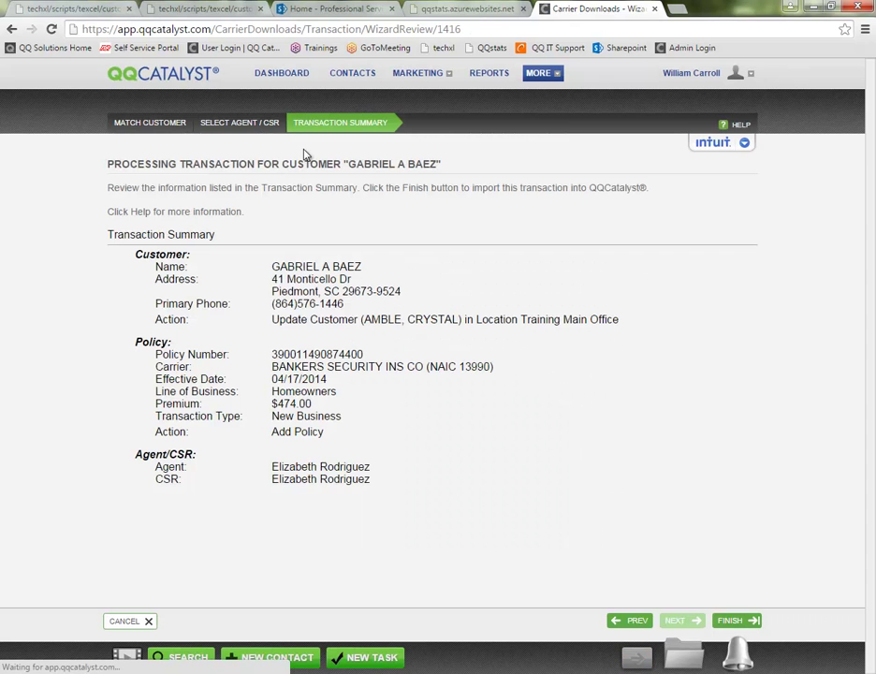
drag(190, 320, 451, 321)
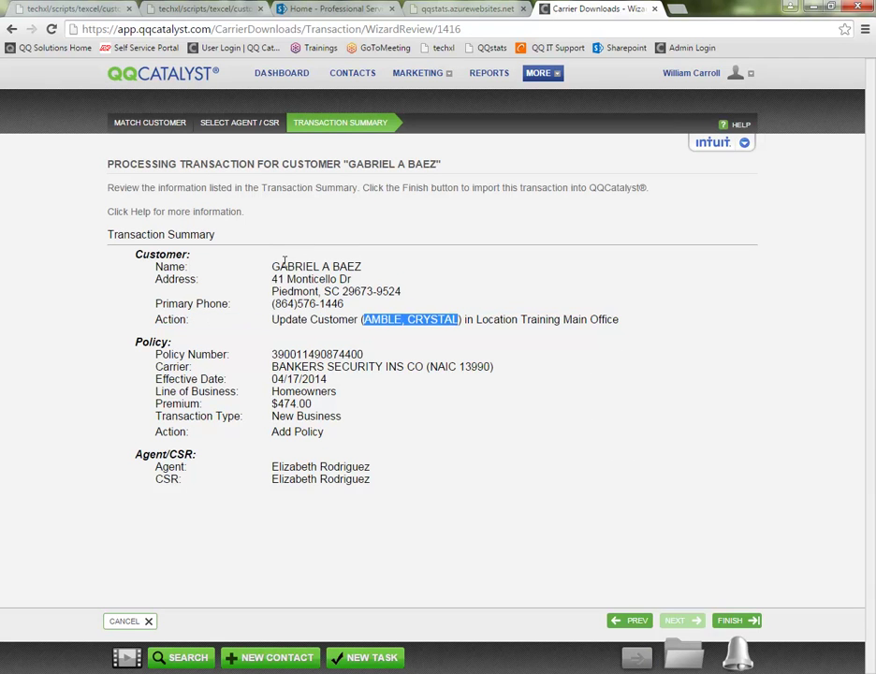
drag(271, 266, 347, 305)
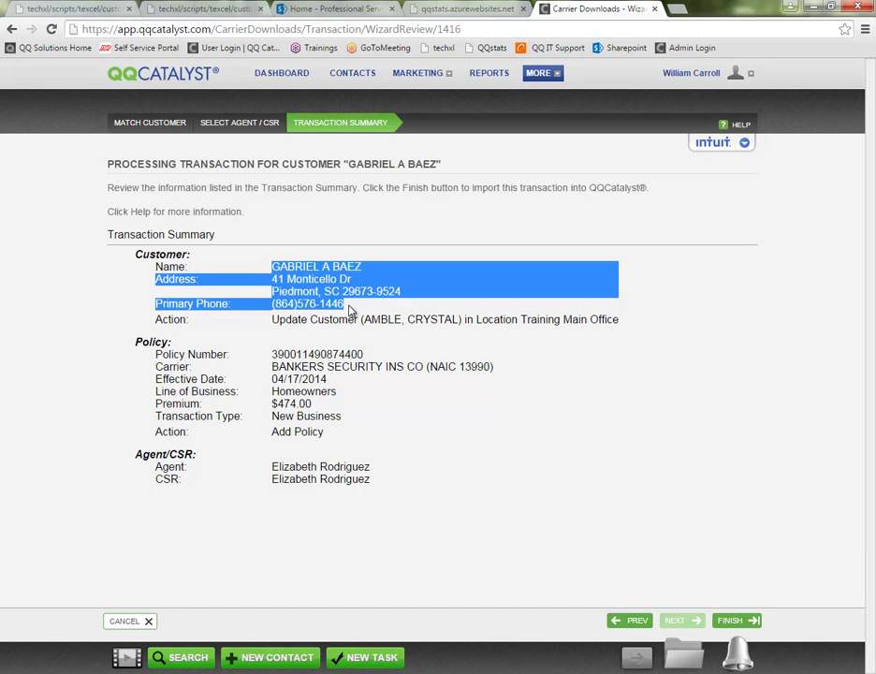
drag(273, 430, 324, 432)
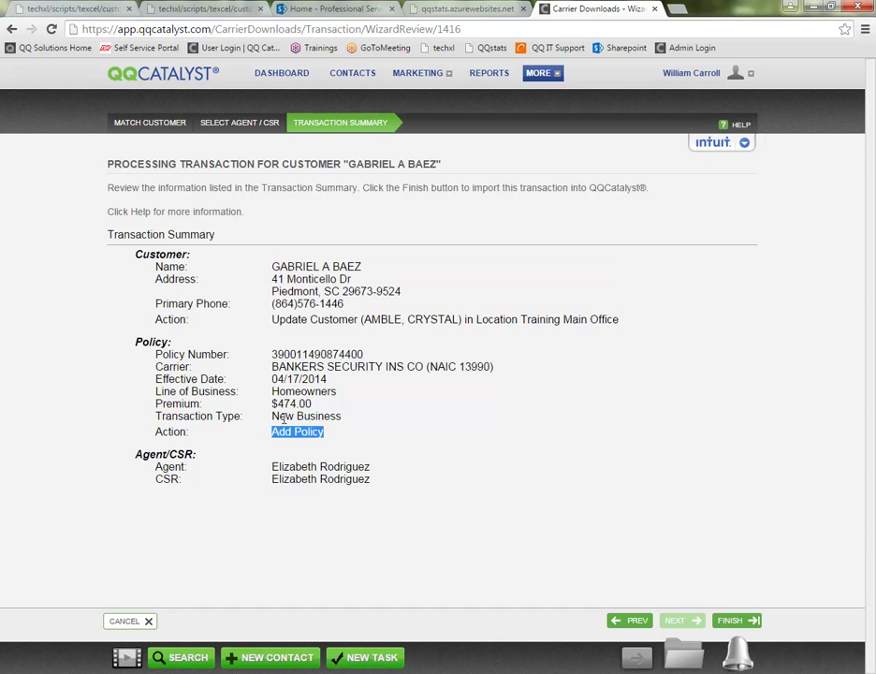
drag(270, 416, 344, 418)
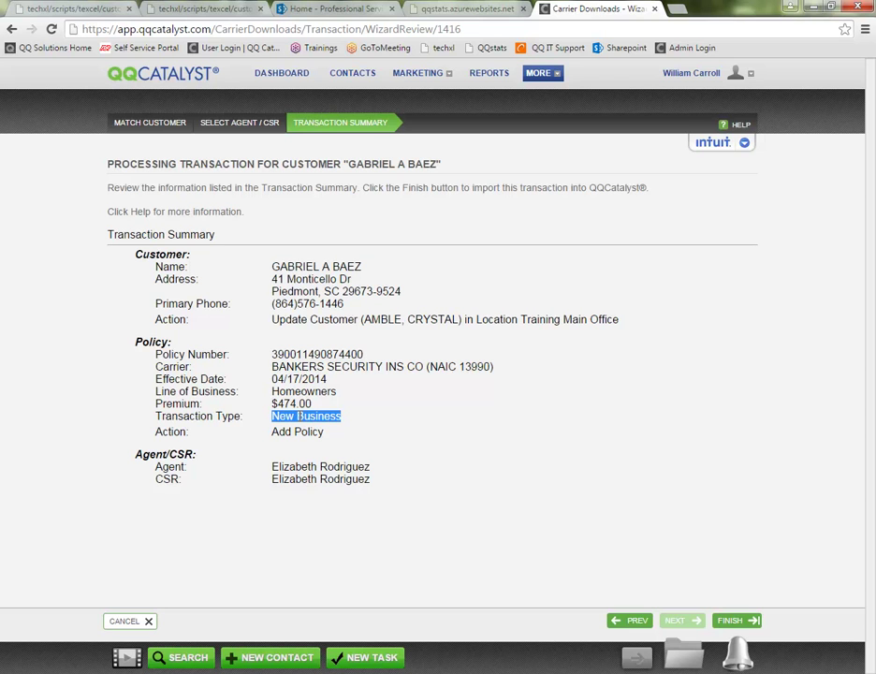
Finish importing the transaction, then expand the next Bankers Security transaction's details
click(735, 621)
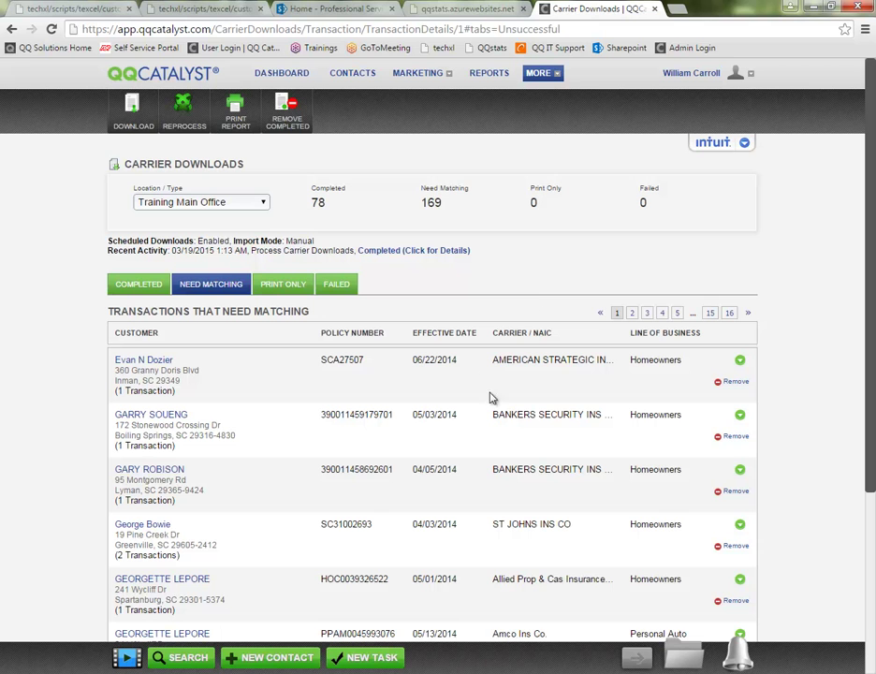
drag(493, 414, 578, 419)
click(557, 424)
drag(493, 477, 604, 474)
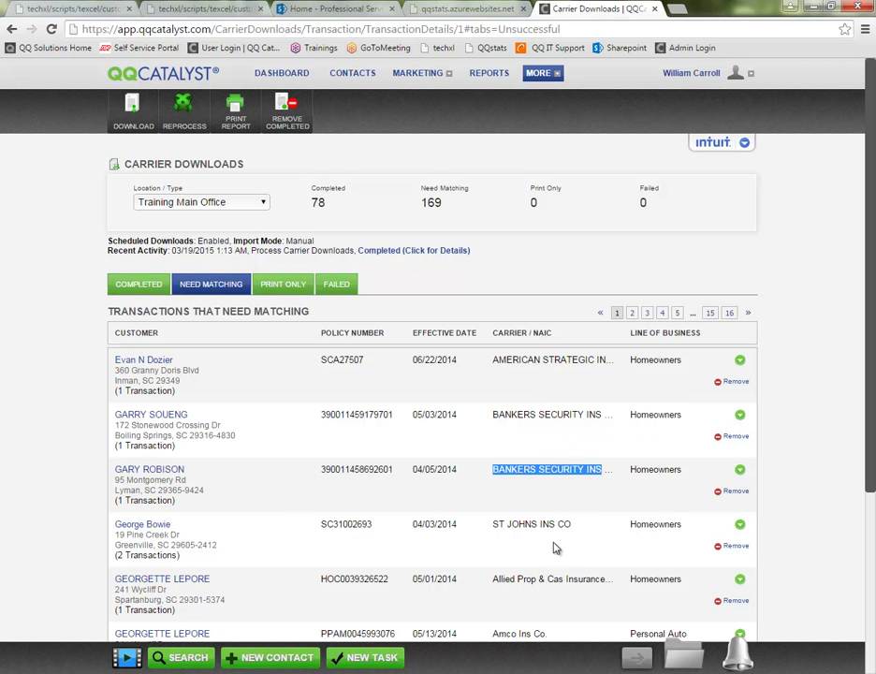
click(738, 415)
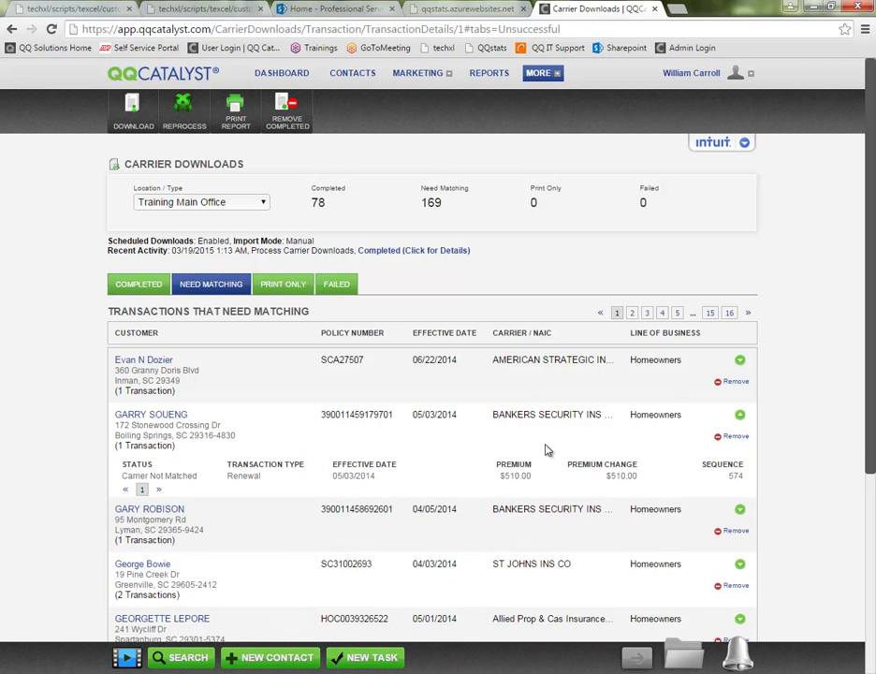